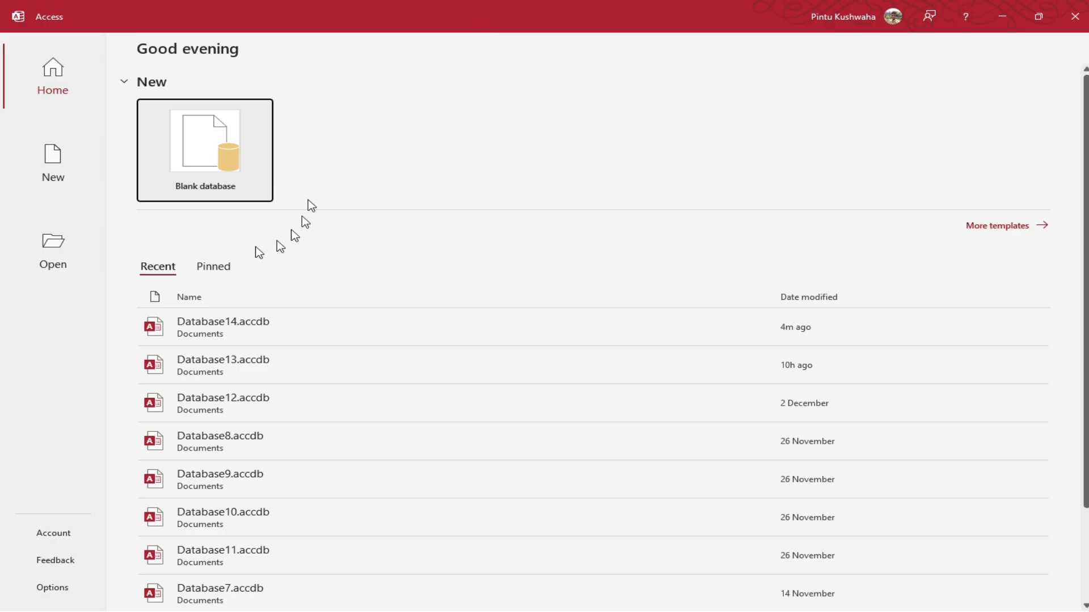
Start a new blank database from the Access start screen
{"action": "left_click", "coordinate": [212, 162]}
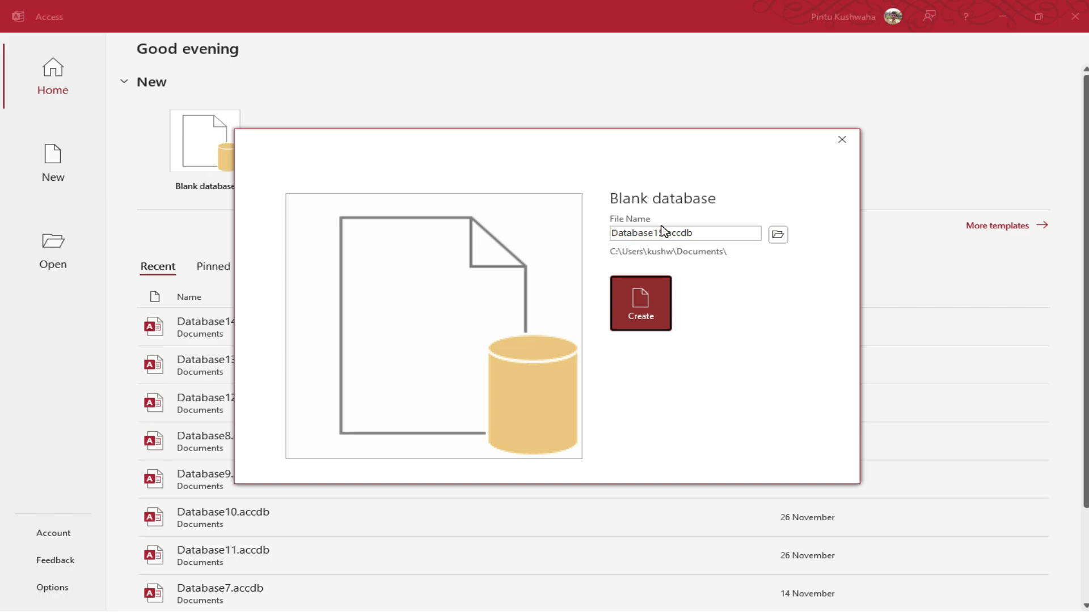
Create Database15.accdb with the Desktop as its save location
{"action": "left_click", "coordinate": [701, 233]}
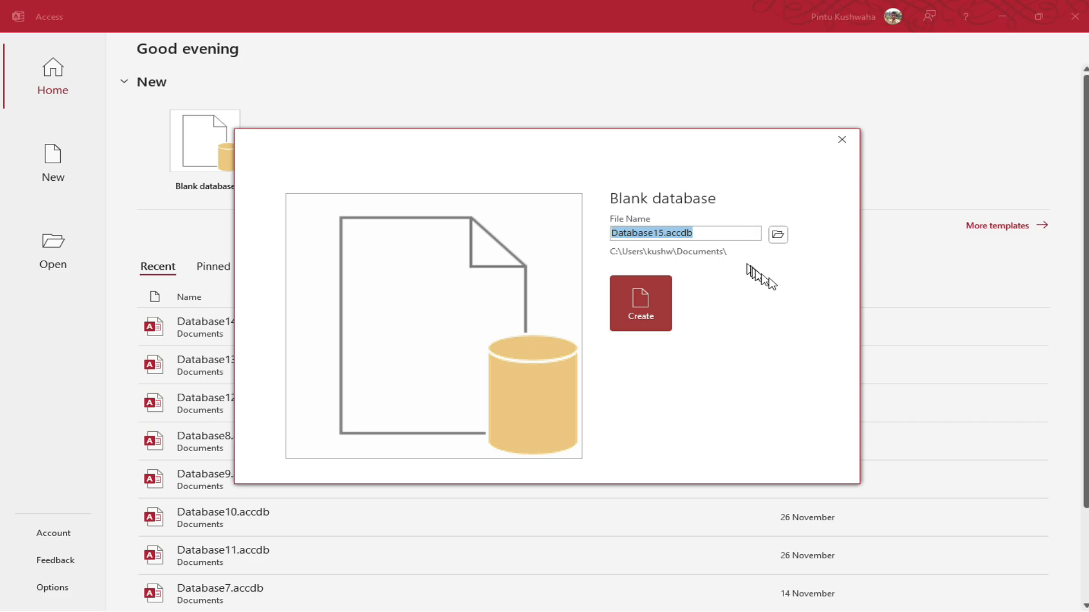
{"action": "left_click", "coordinate": [778, 235]}
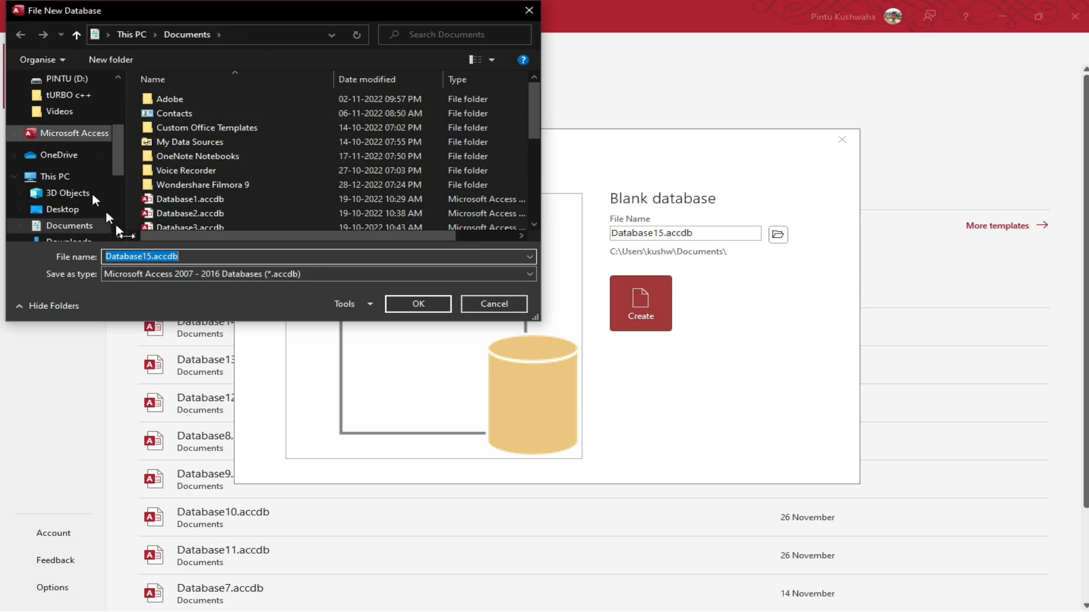
{"action": "left_click_drag", "start_coordinate": [120, 12], "coordinate": [418, 83]}
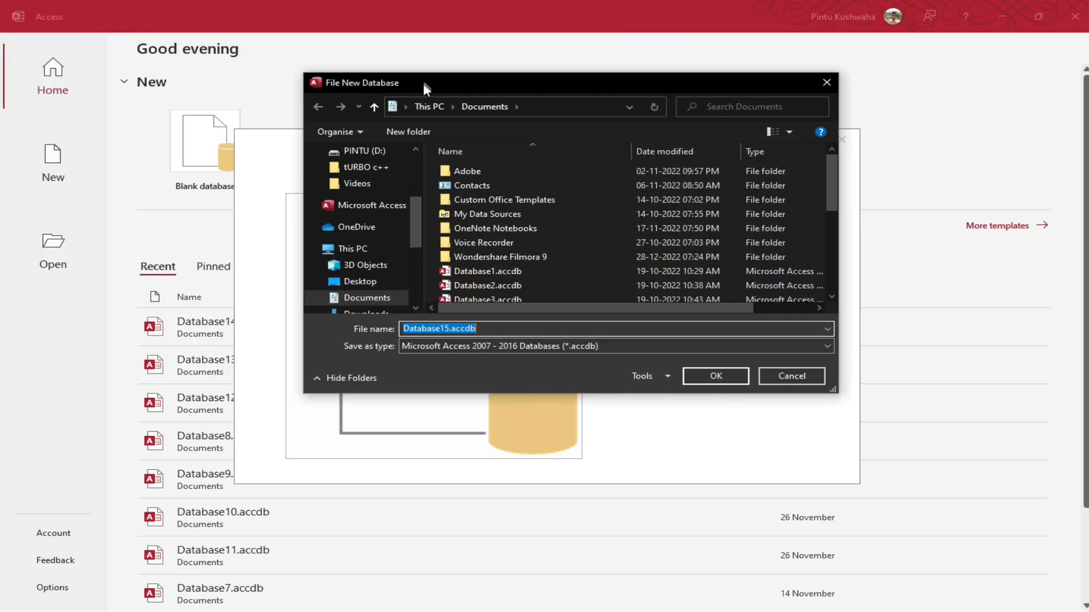
{"action": "scroll", "coordinate": [354, 256], "scroll_direction": "up", "scroll_amount": 3}
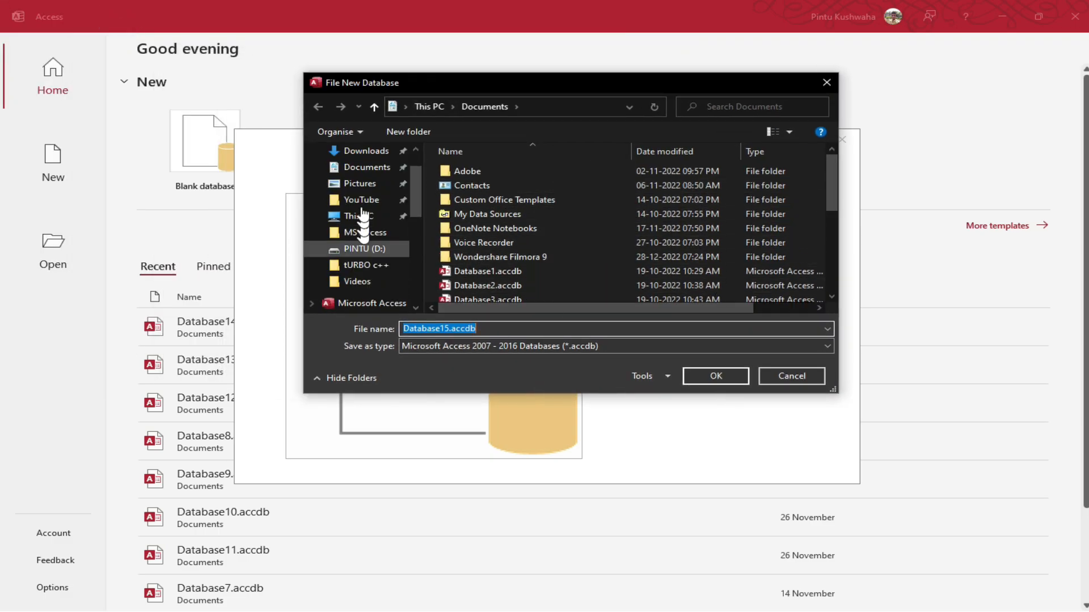
{"action": "scroll", "coordinate": [352, 231], "scroll_direction": "up", "scroll_amount": 3}
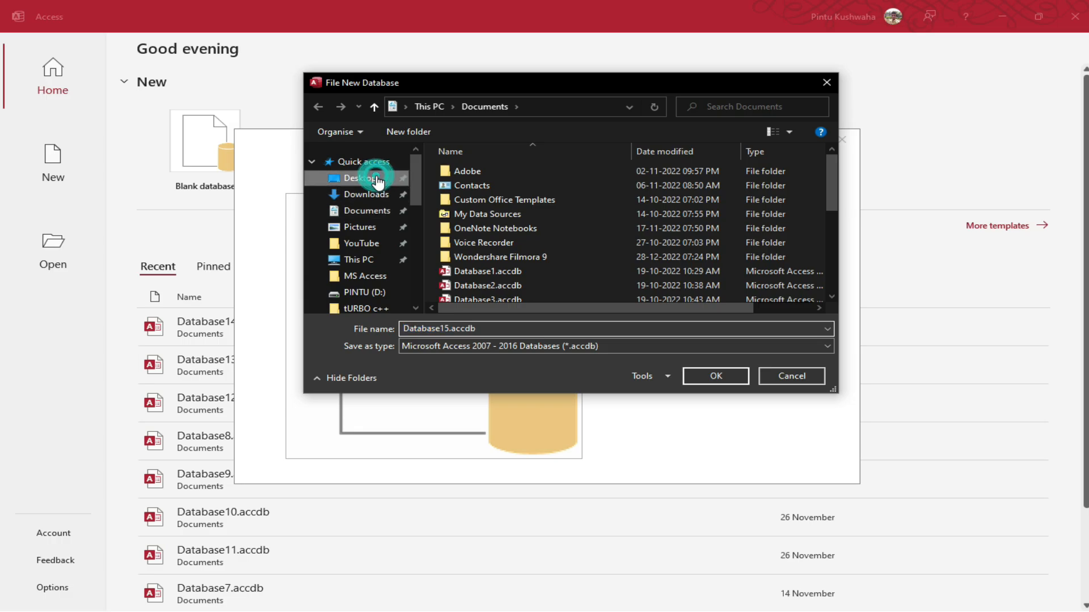
{"action": "left_click", "coordinate": [377, 179]}
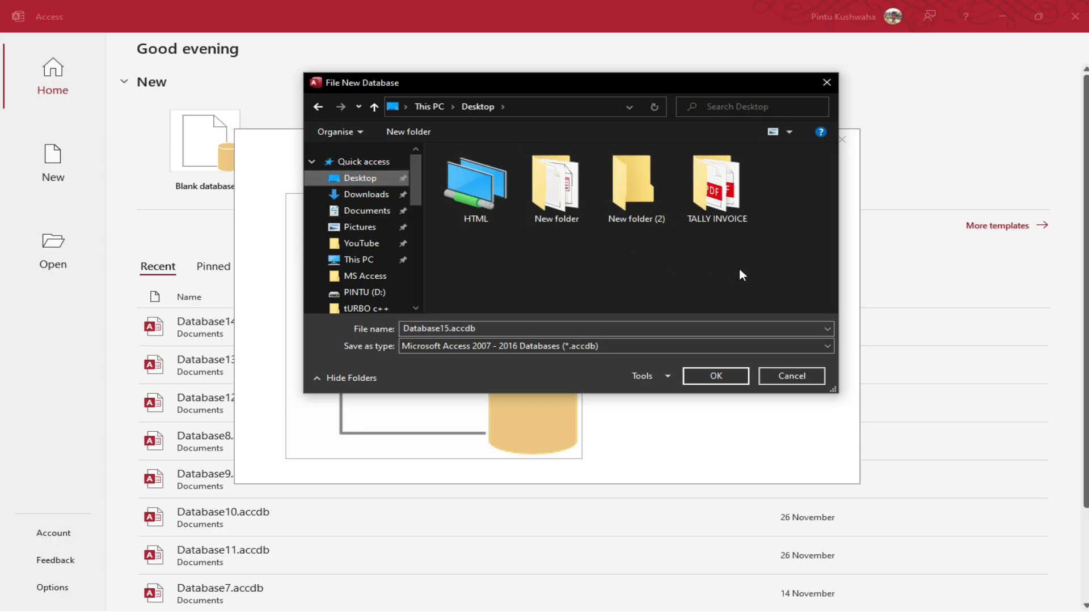
{"action": "left_click", "coordinate": [717, 374]}
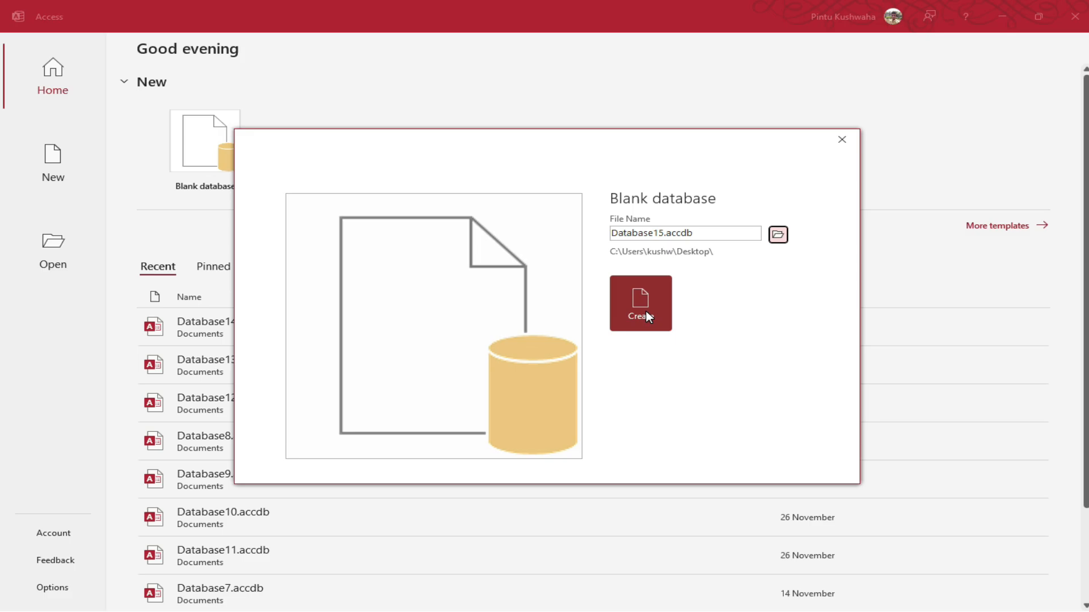
{"action": "left_click", "coordinate": [648, 316]}
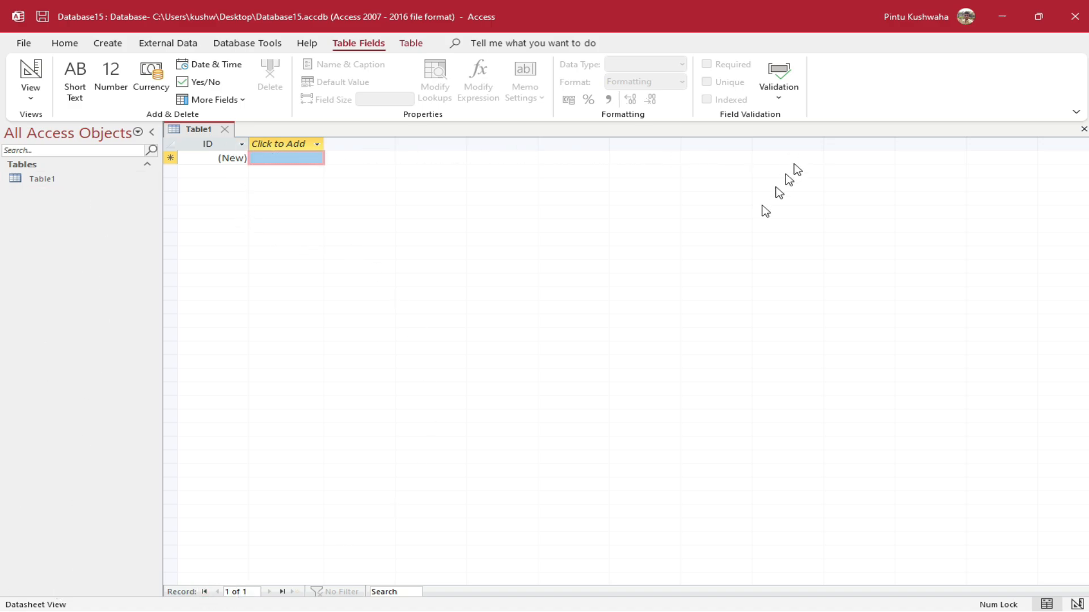
Select Table1's ID field and look through the Home, Create and External Data ribbons
{"action": "left_click", "coordinate": [205, 592]}
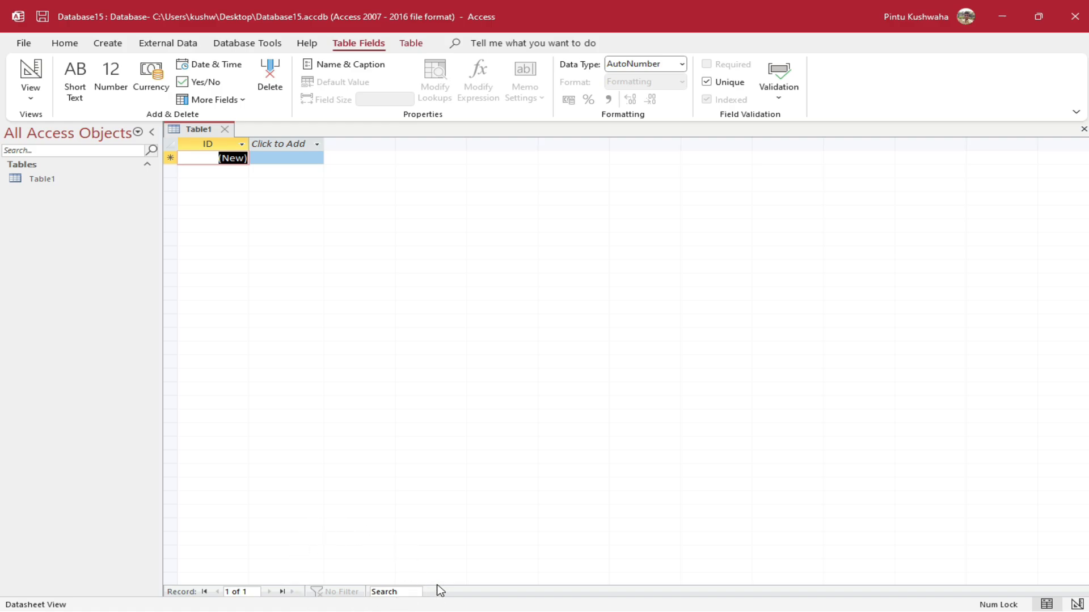
{"action": "left_click", "coordinate": [63, 45]}
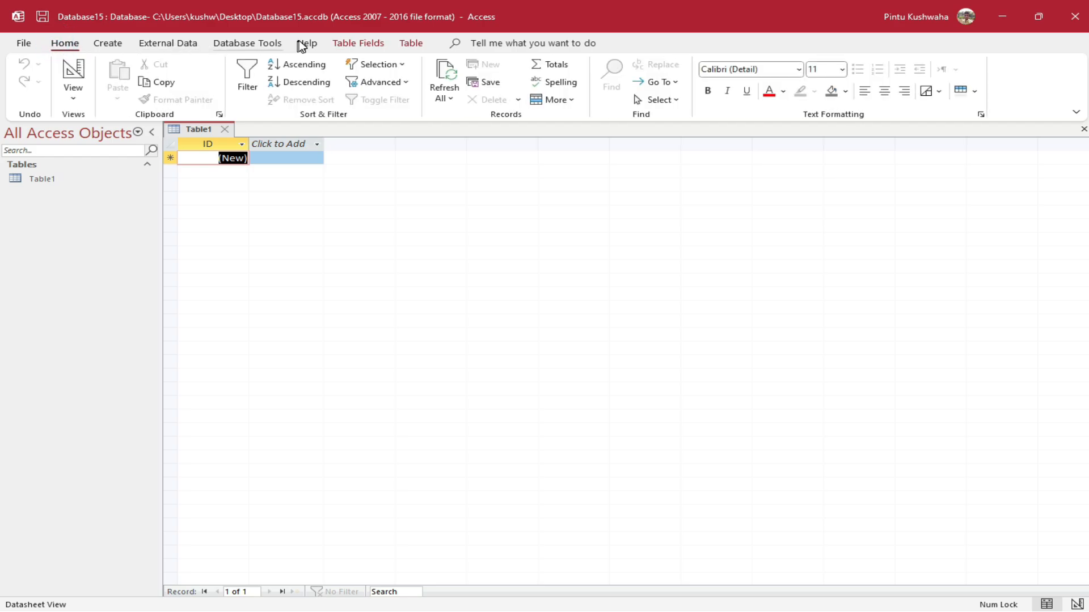
{"action": "left_click", "coordinate": [94, 45]}
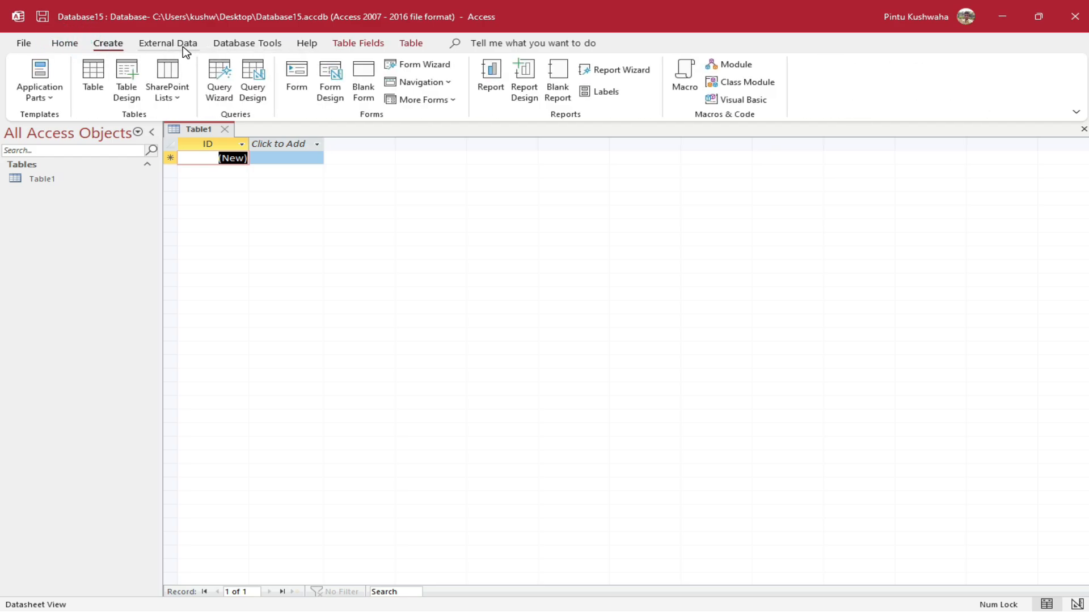
{"action": "left_click", "coordinate": [183, 46]}
{"action": "left_click", "coordinate": [70, 44]}
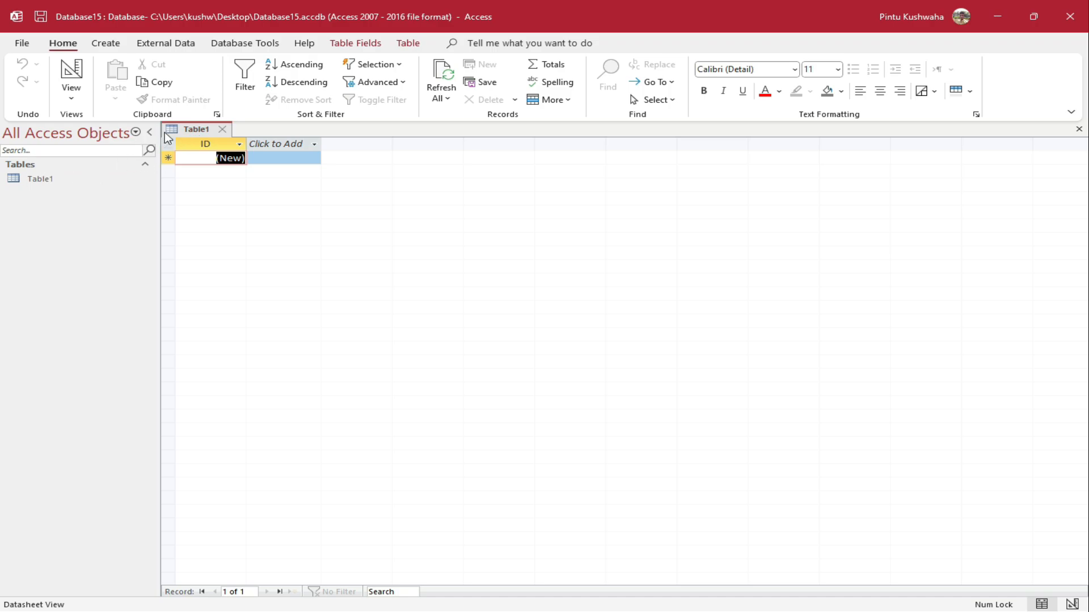
Close Table1 without saving, leaving Database15 with no objects
{"action": "left_click", "coordinate": [222, 130]}
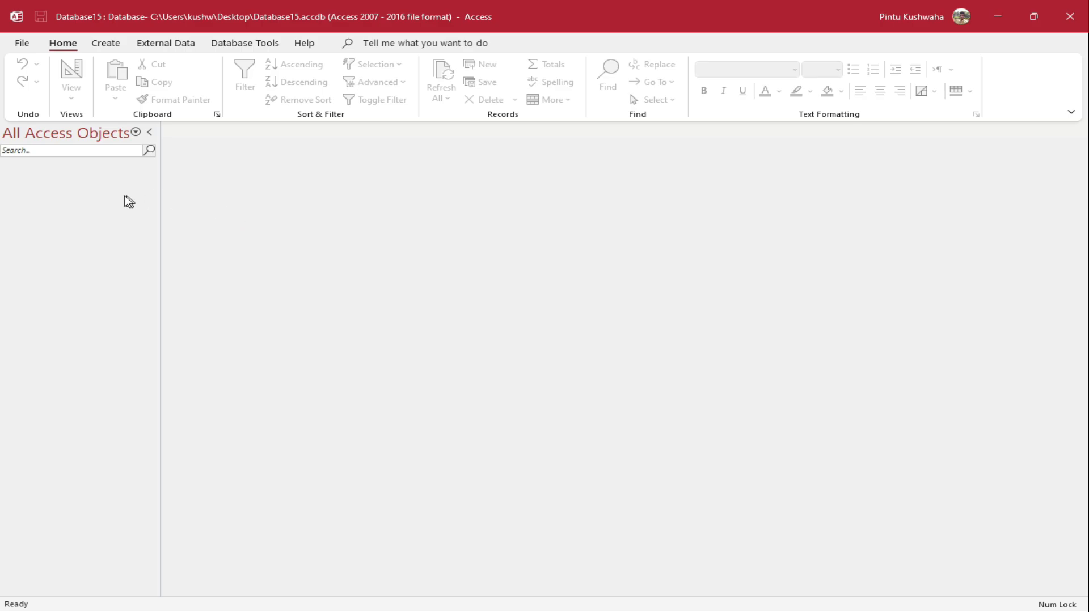
Create a new blank table, Table1, containing only an ID field
{"action": "left_click", "coordinate": [106, 44]}
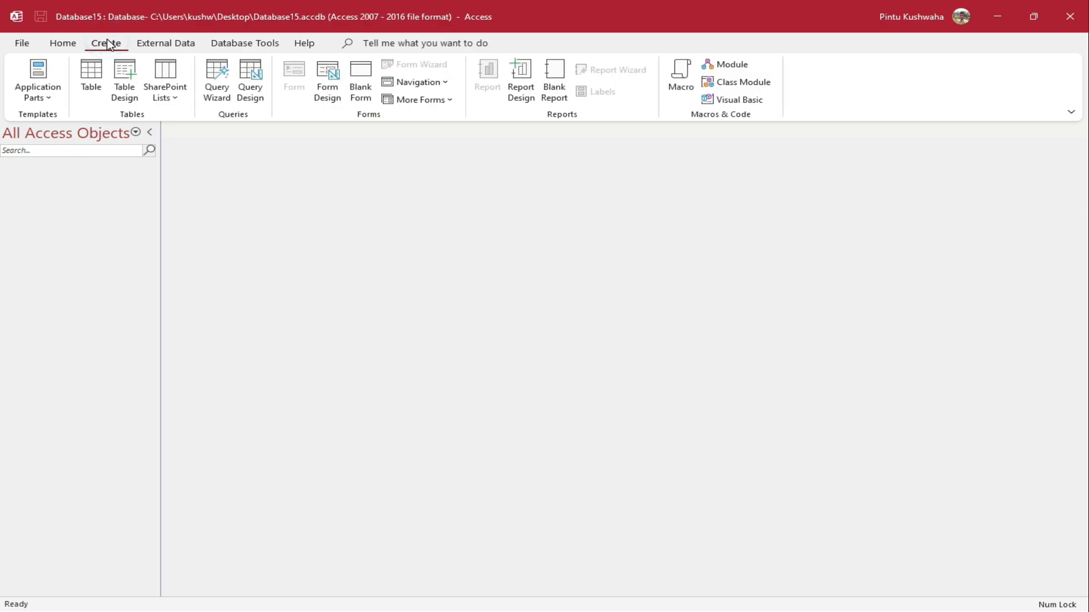
{"action": "left_click", "coordinate": [101, 91]}
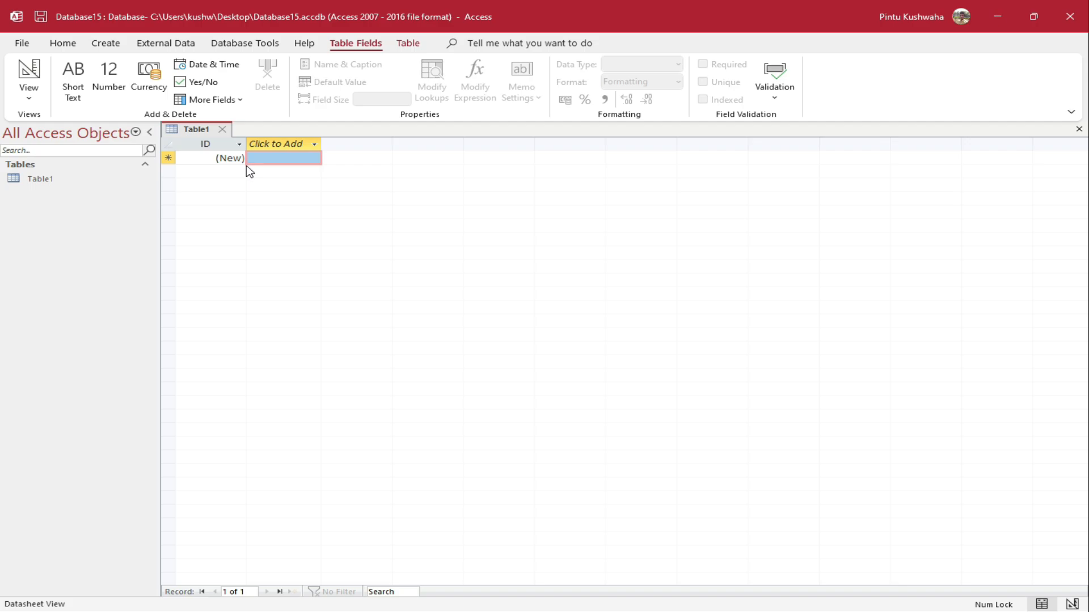
Switch Table1 to Design View, saving it under the name Table1
{"action": "left_click", "coordinate": [71, 187]}
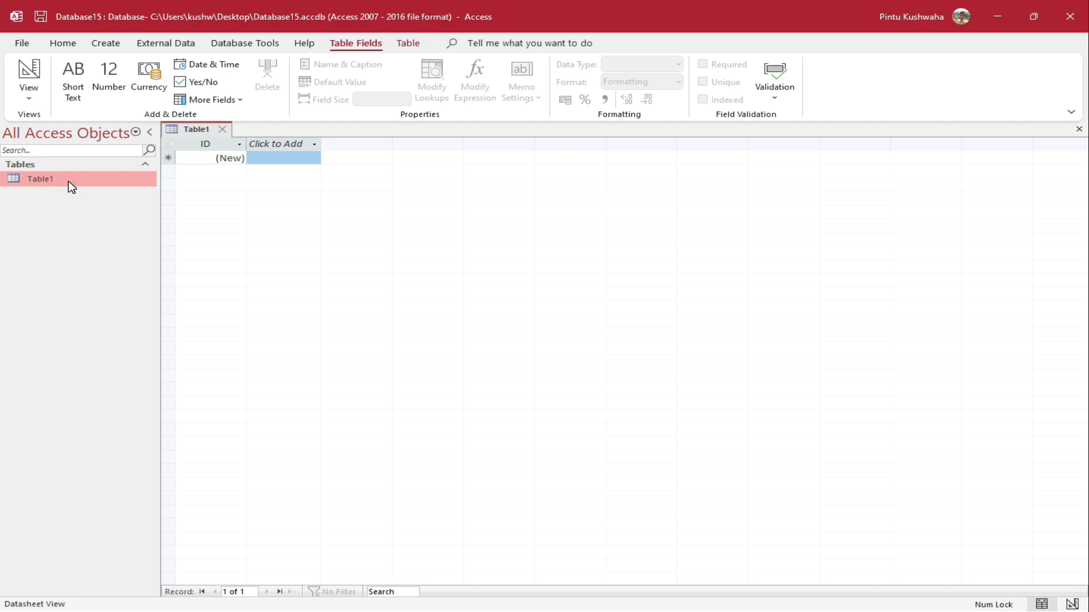
{"action": "right_click", "coordinate": [71, 188]}
{"action": "left_click", "coordinate": [99, 210]}
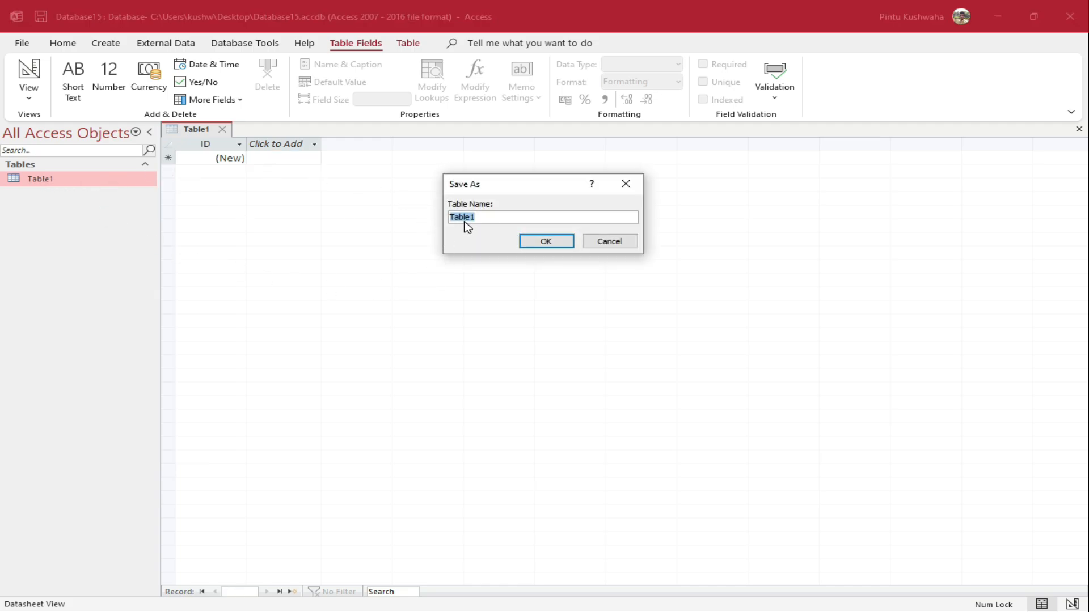
{"action": "left_click_drag", "start_coordinate": [549, 190], "coordinate": [522, 226]}
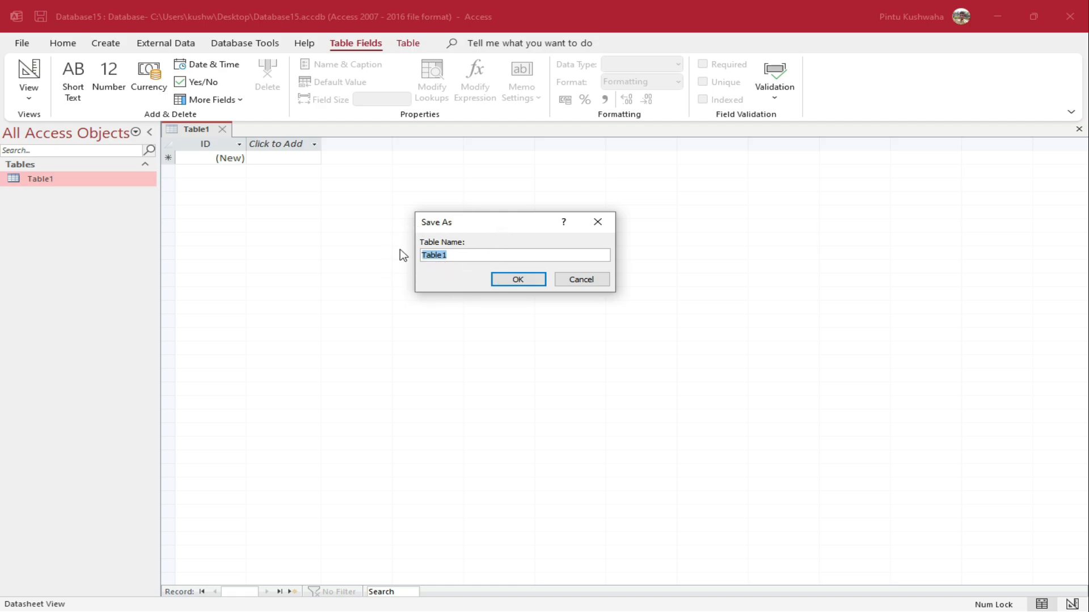
{"action": "left_click", "coordinate": [521, 279]}
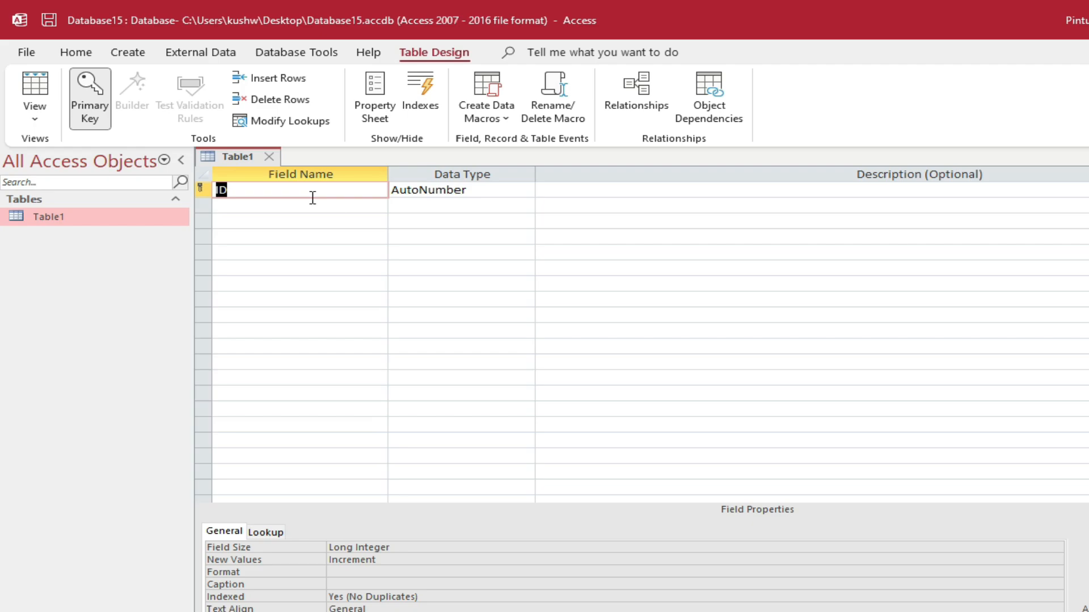
Rename the first field to Emp ID, without the period, and make it a Number field
{"action": "type", "text": "Emp. ID"}
{"action": "key", "text": "Tab"}
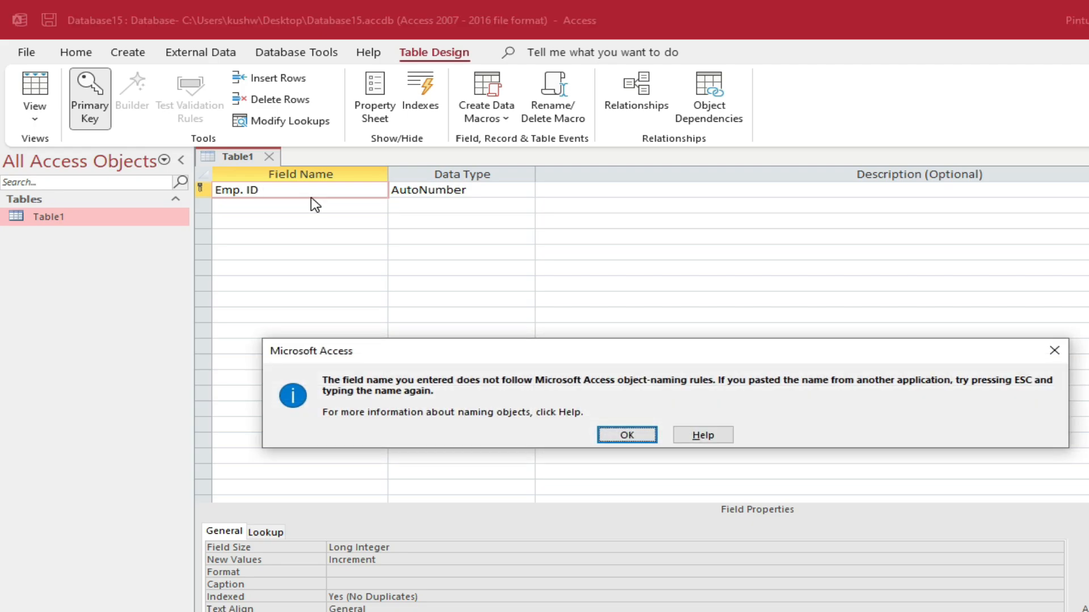
{"action": "left_click", "coordinate": [626, 436]}
{"action": "left_click", "coordinate": [239, 190]}
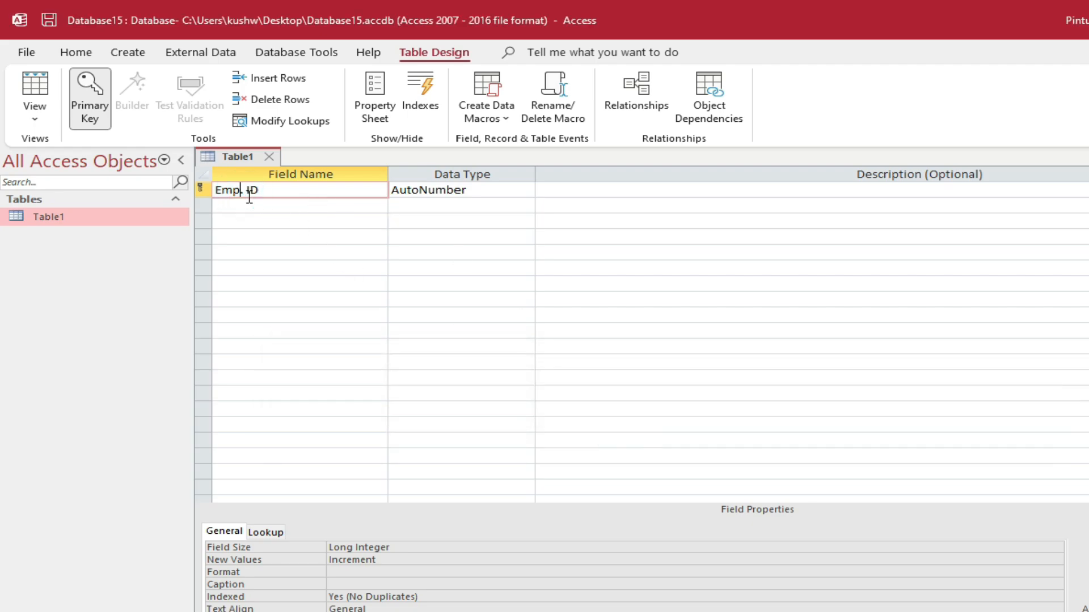
{"action": "key", "text": "Delete"}
{"action": "left_click", "coordinate": [485, 191]}
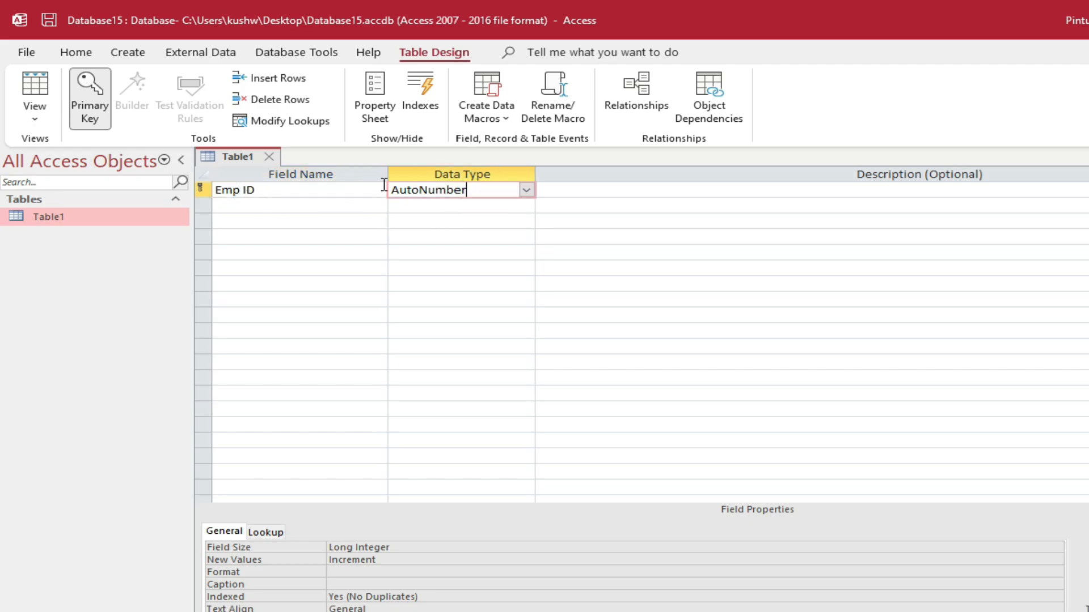
{"action": "left_click", "coordinate": [526, 190]}
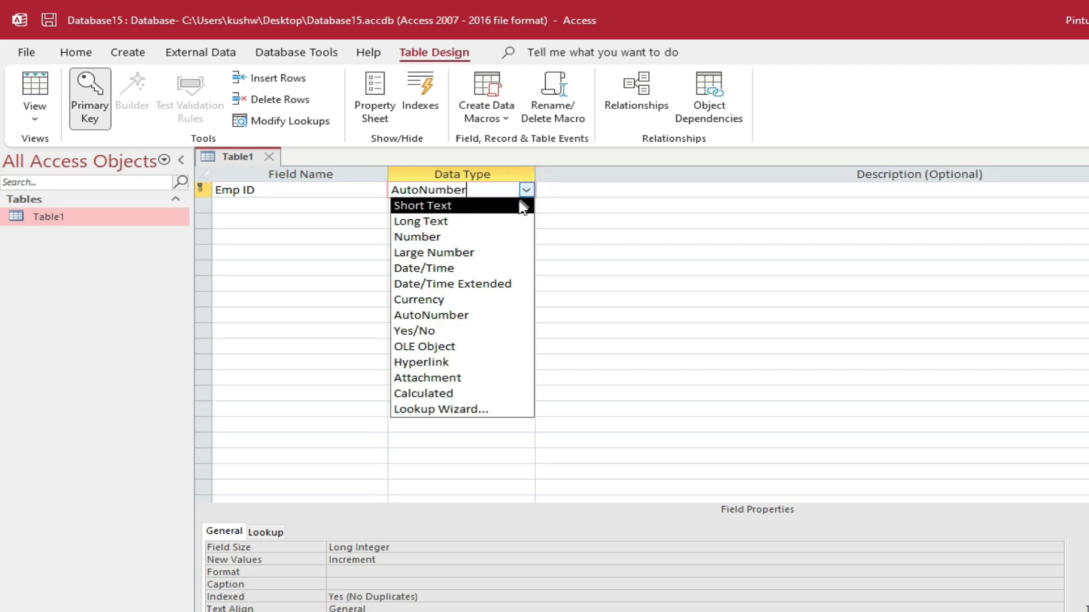
{"action": "left_click", "coordinate": [497, 236]}
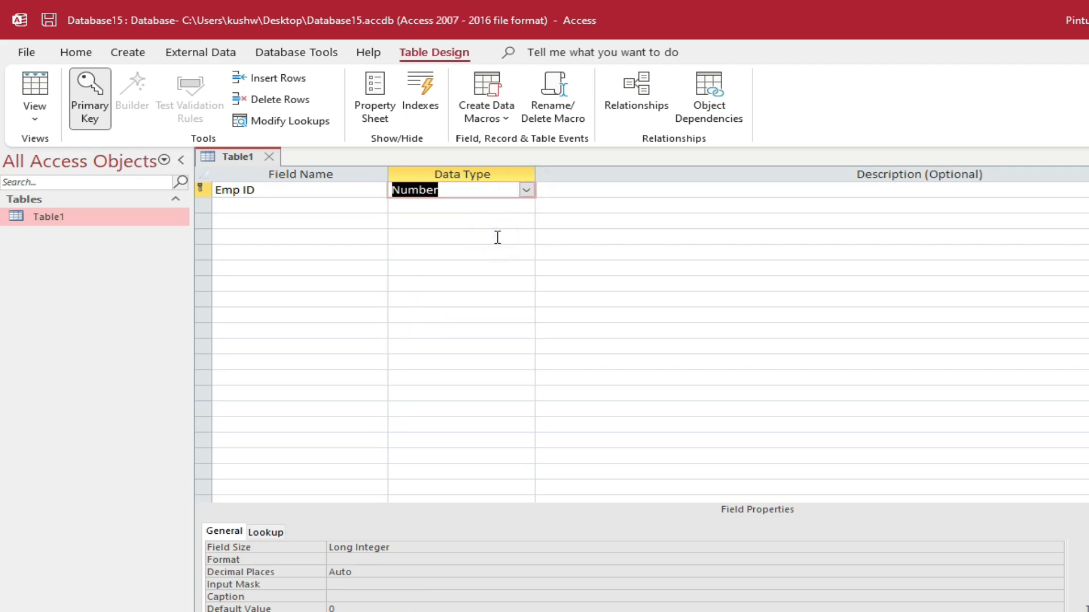
Add an Emp Name field with the Long Text data type
{"action": "left_click", "coordinate": [323, 212]}
{"action": "type", "text": "E"}
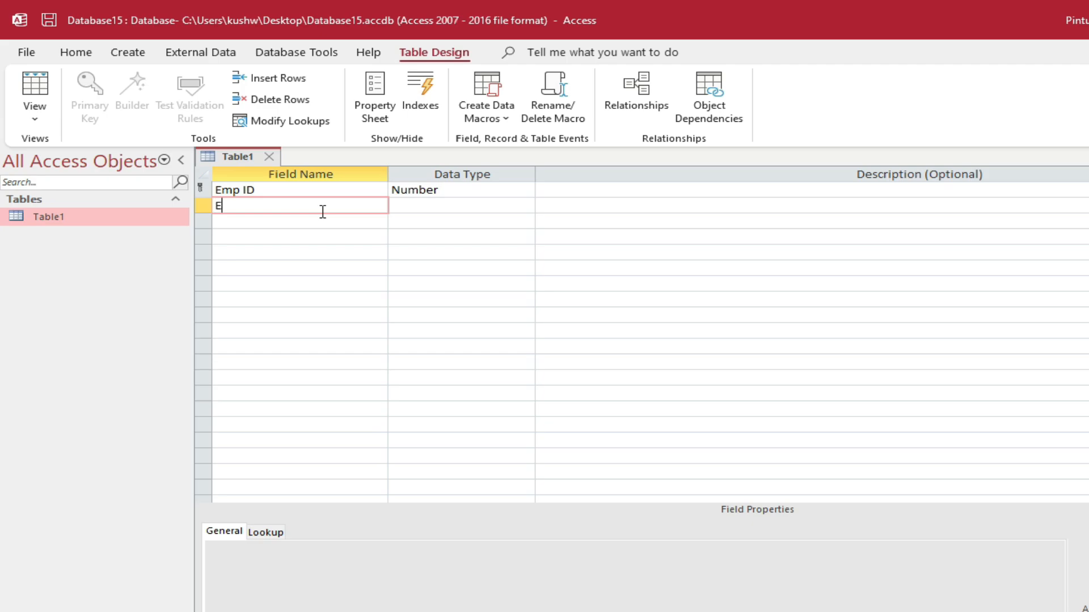
{"action": "type", "text": "mp. Name"}
{"action": "key", "text": "BackSpace"}
{"action": "key", "text": "Tab"}
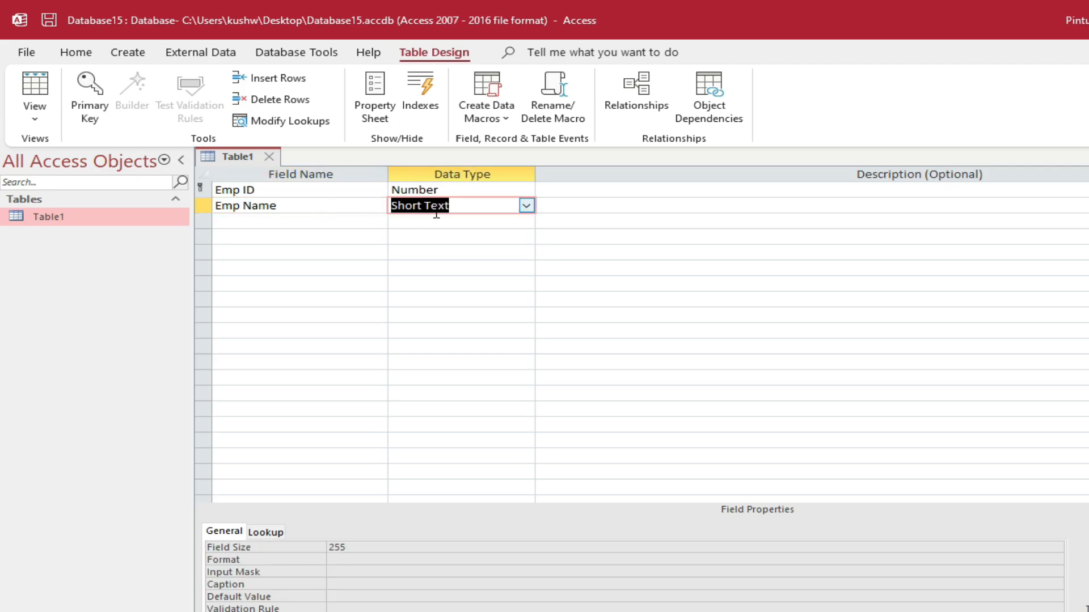
{"action": "left_click", "coordinate": [527, 207]}
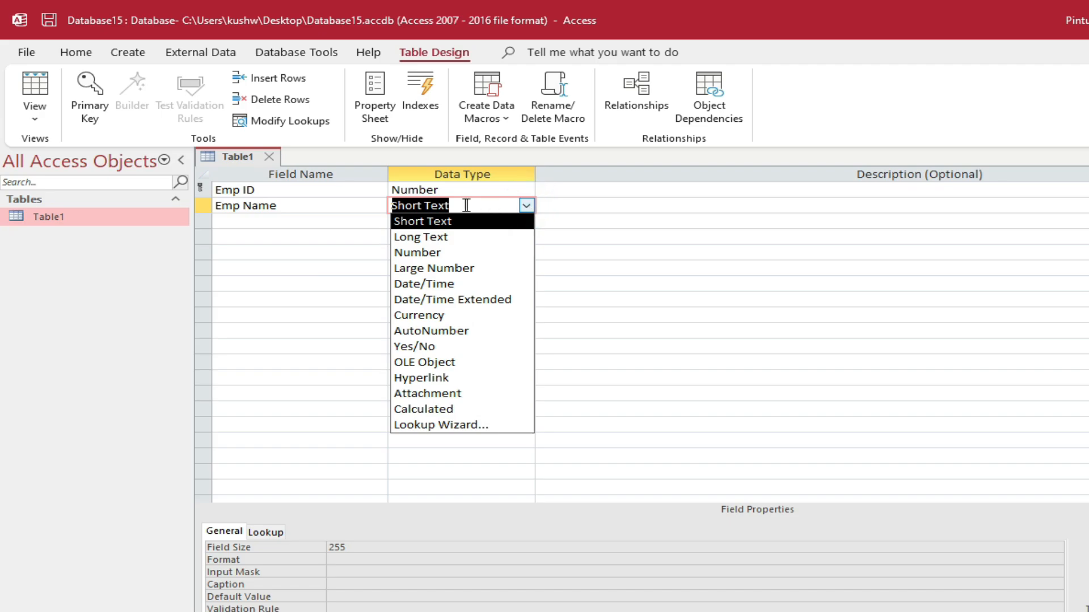
{"action": "left_click", "coordinate": [467, 237]}
{"action": "left_click", "coordinate": [467, 237]}
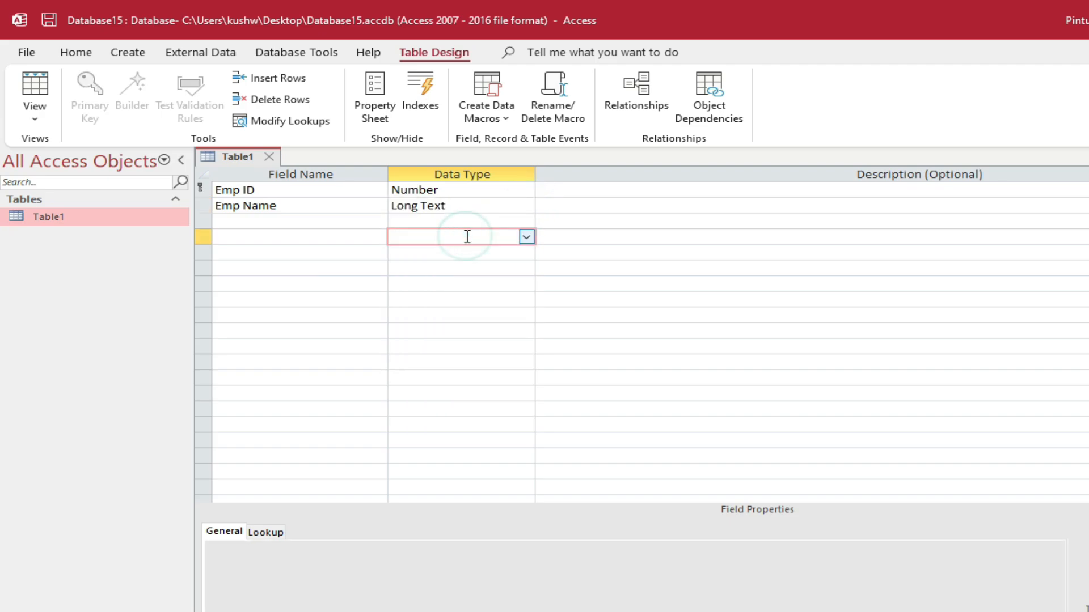
{"action": "left_click", "coordinate": [474, 209]}
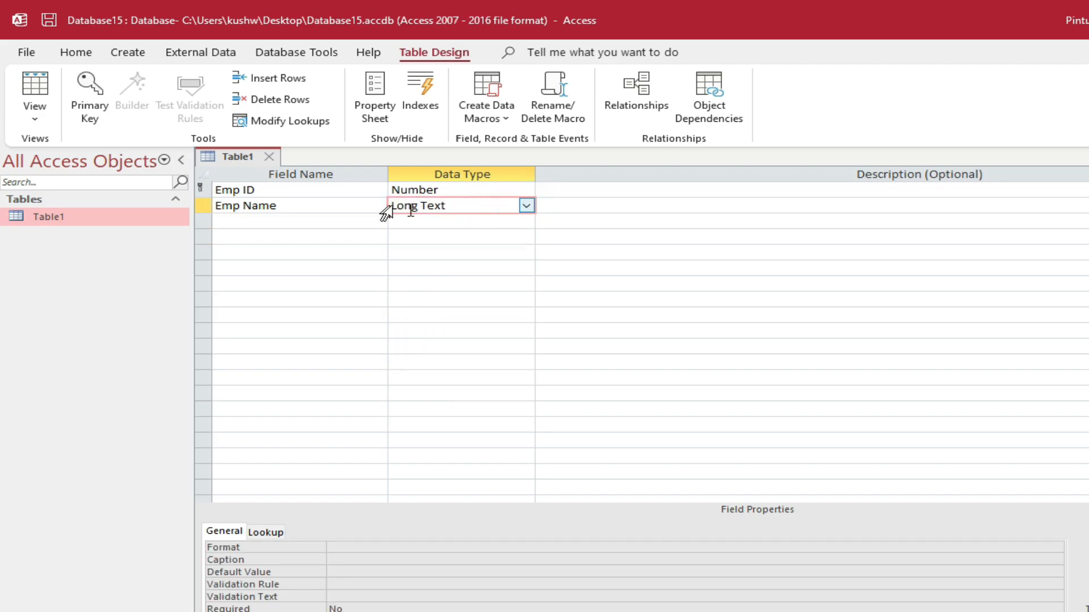
Add an Address field with the Long Text data type
{"action": "left_click", "coordinate": [313, 221]}
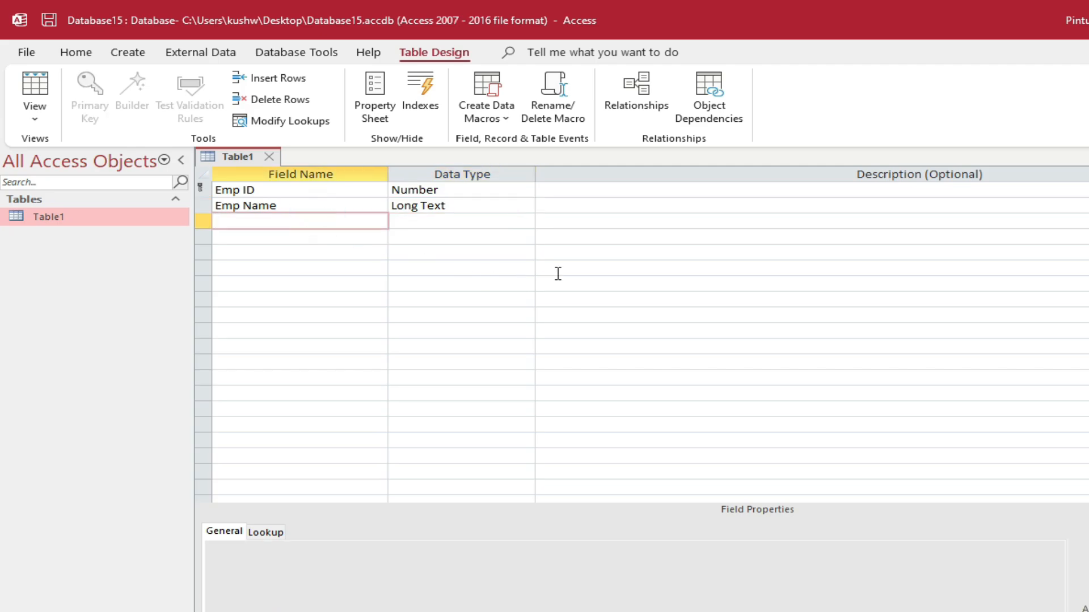
{"action": "type", "text": "Address"}
{"action": "key", "text": "Tab"}
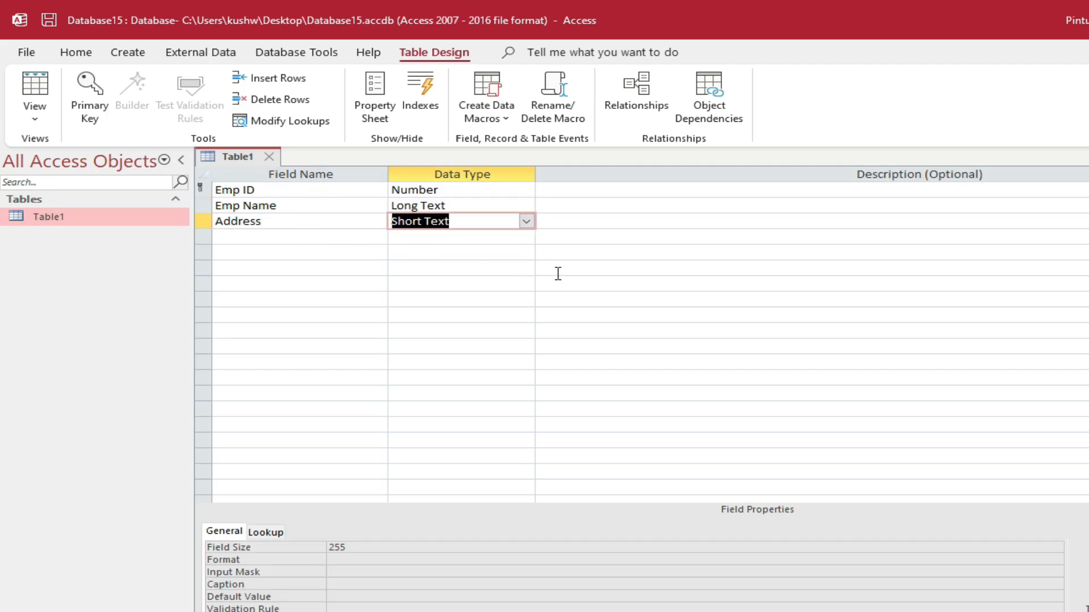
{"action": "left_click", "coordinate": [525, 222]}
{"action": "left_click", "coordinate": [508, 252]}
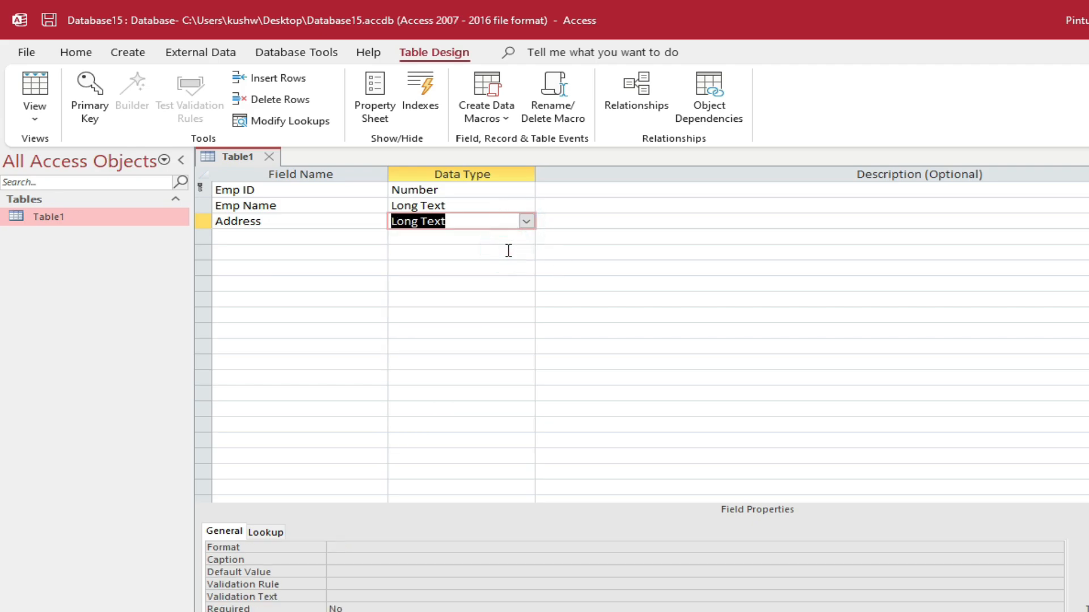
{"action": "left_click", "coordinate": [463, 238]}
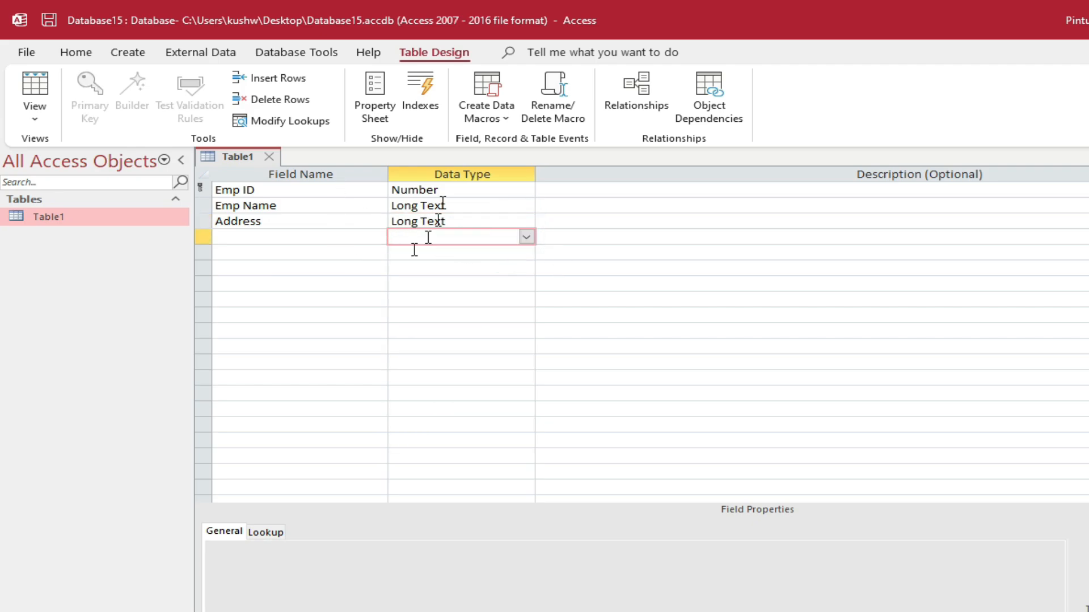
{"action": "right_click", "coordinate": [226, 154]}
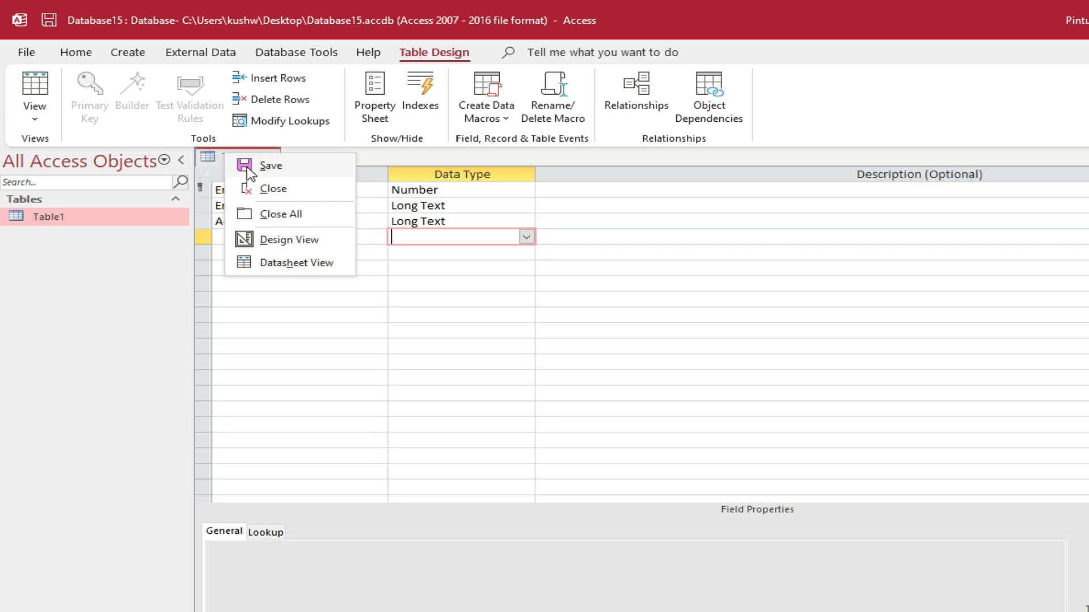
Save the design, open Table1, and enter Emp ID 100 with the employee's name
{"action": "left_click", "coordinate": [292, 177]}
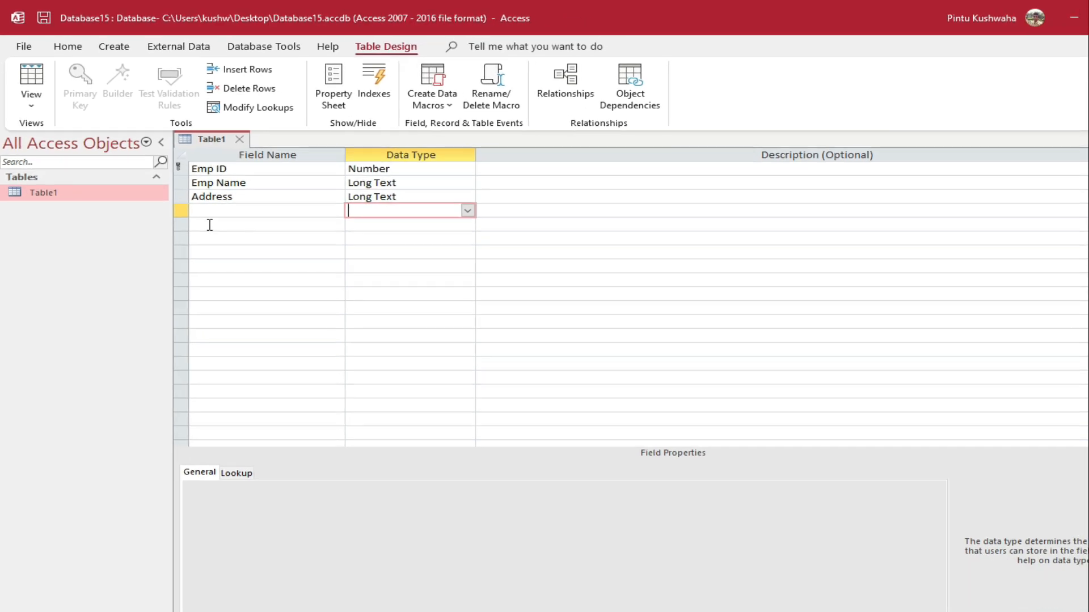
{"action": "right_click", "coordinate": [53, 182]}
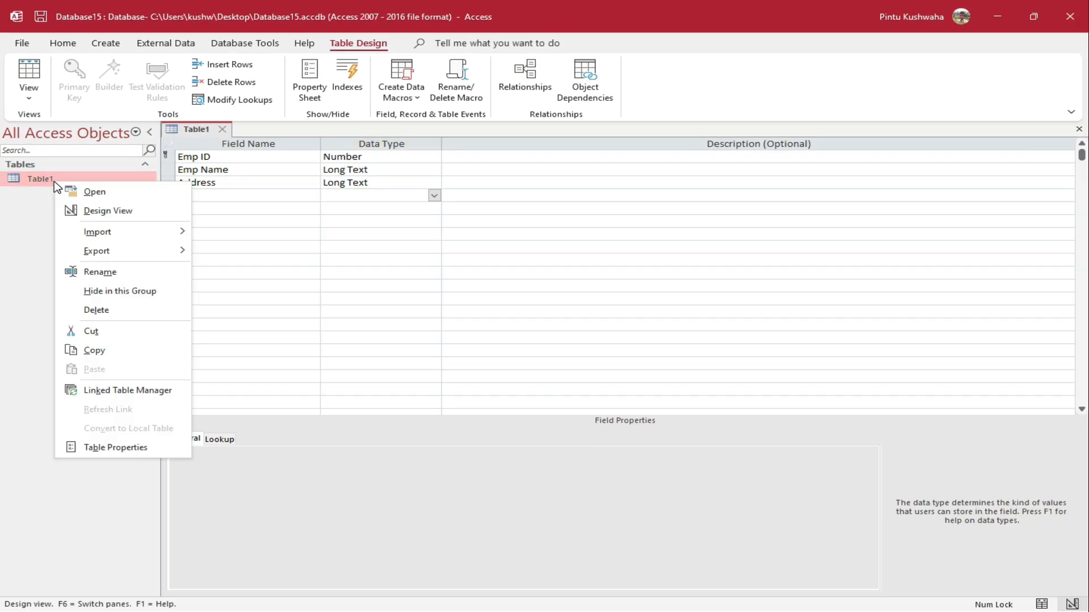
{"action": "left_click", "coordinate": [115, 192]}
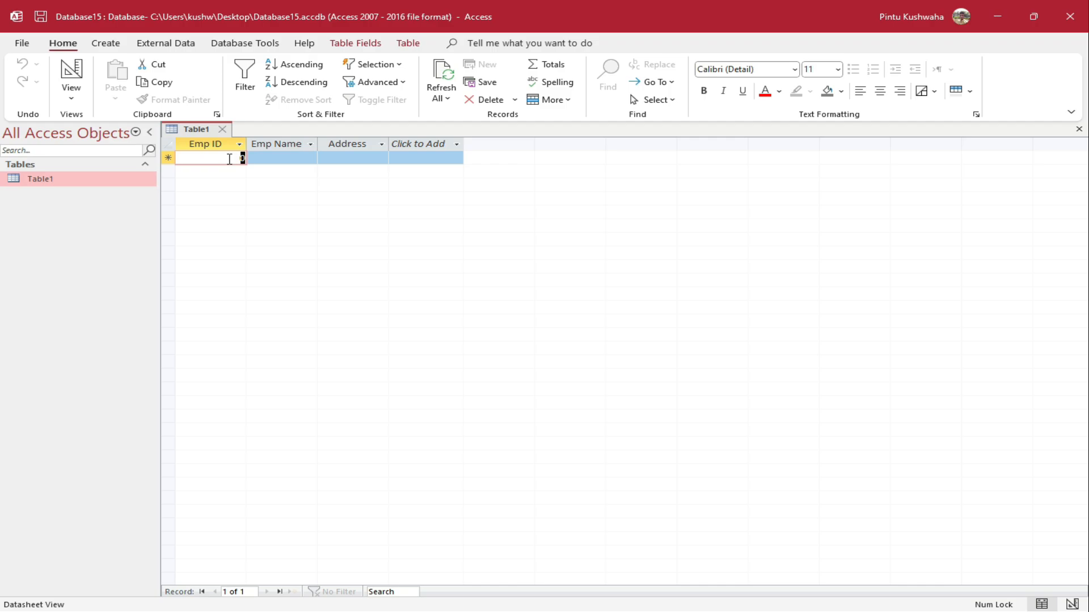
{"action": "type", "text": "100"}
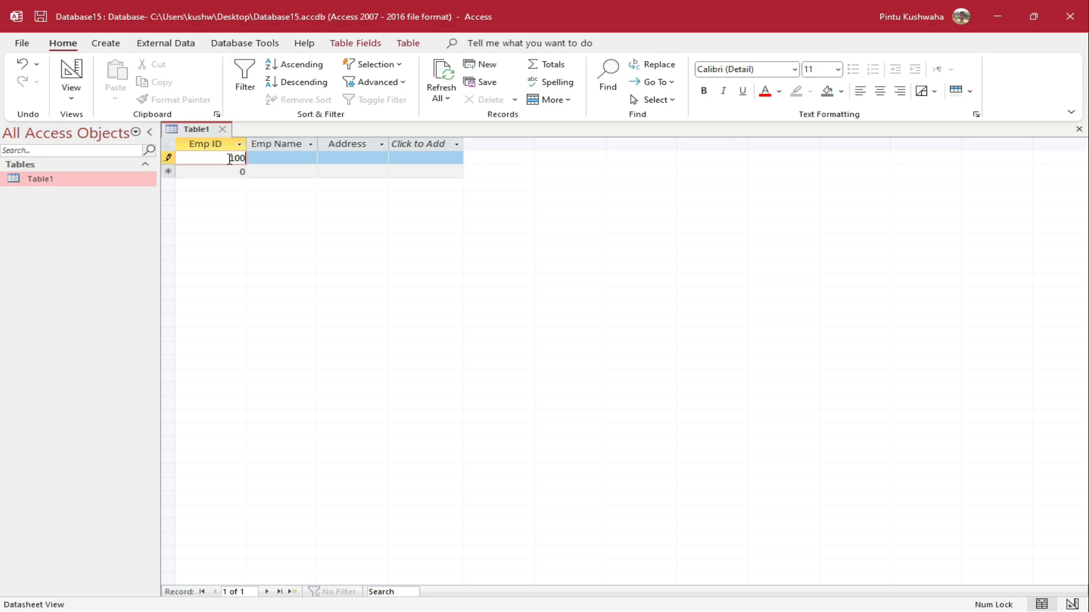
{"action": "key", "text": "Tab"}
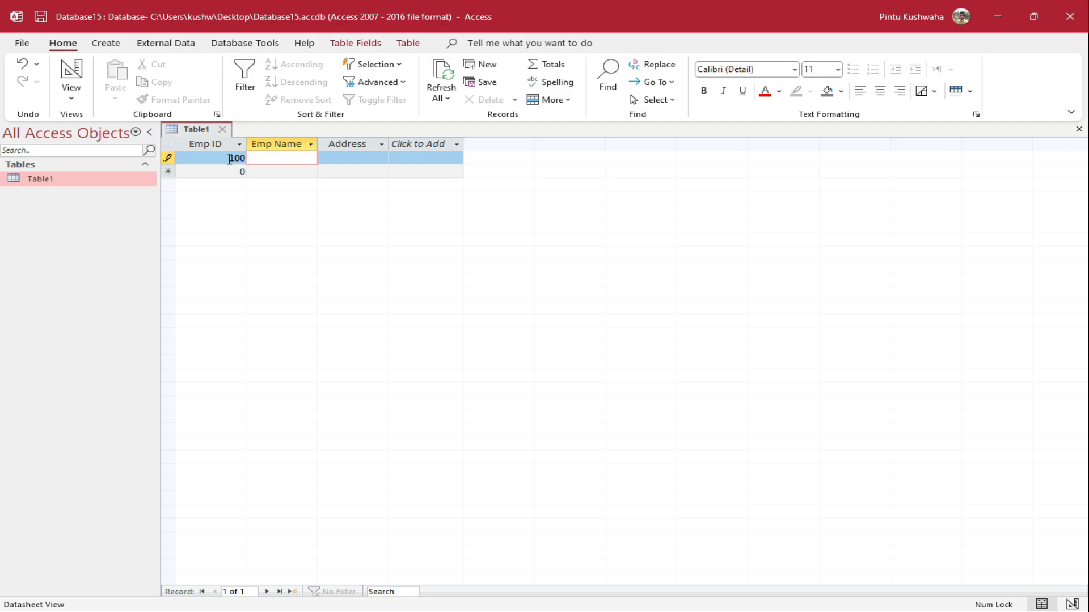
{"action": "key", "text": "Tab"}
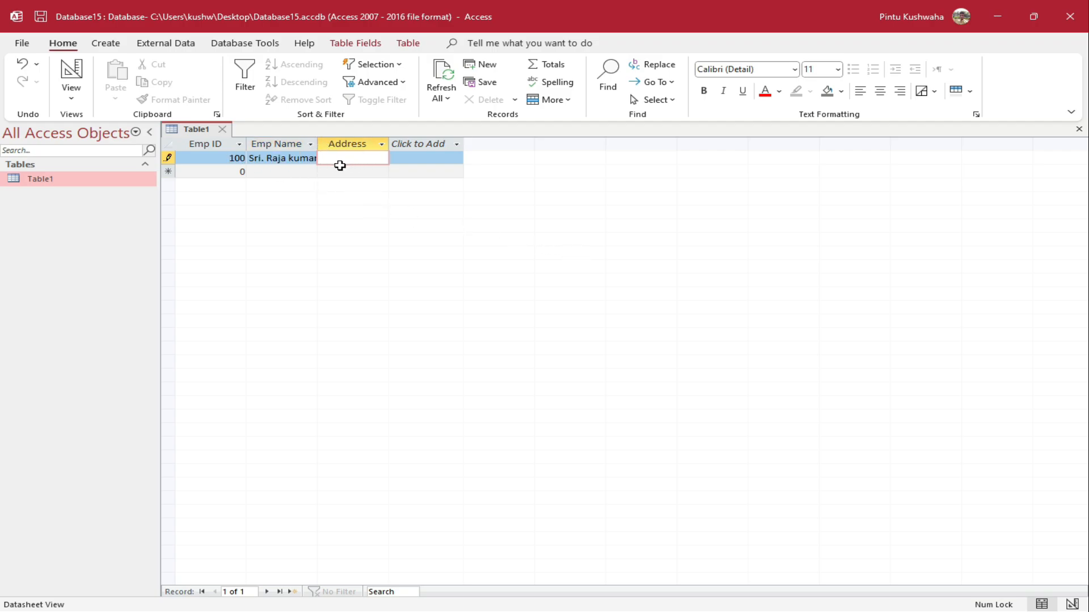
{"action": "left_click", "coordinate": [310, 144]}
{"action": "left_click", "coordinate": [280, 161]}
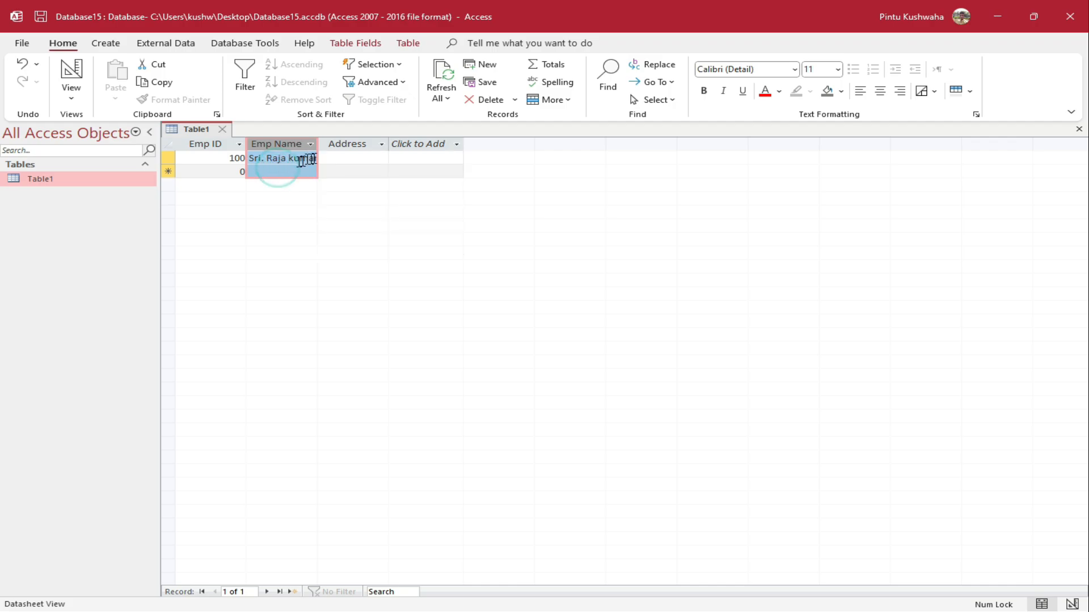
{"action": "left_click", "coordinate": [344, 162]}
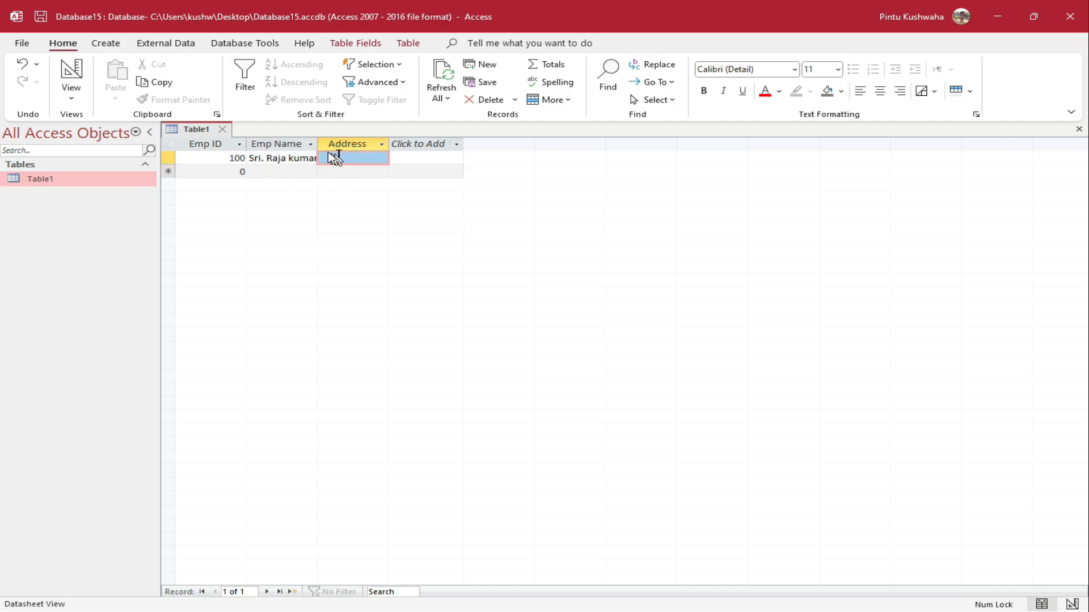
Widen the Emp Name and Address columns and enter Jamshedpur as the first address
{"action": "left_click_drag", "start_coordinate": [319, 144], "coordinate": [390, 144]}
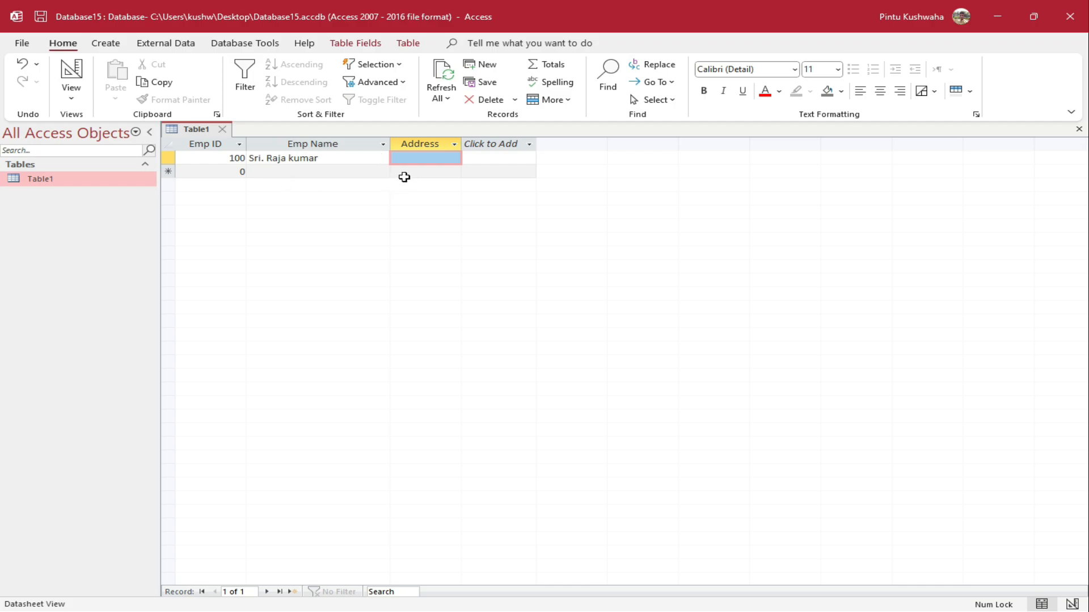
{"action": "left_click_drag", "start_coordinate": [461, 144], "coordinate": [671, 143]}
{"action": "left_click", "coordinate": [482, 159]}
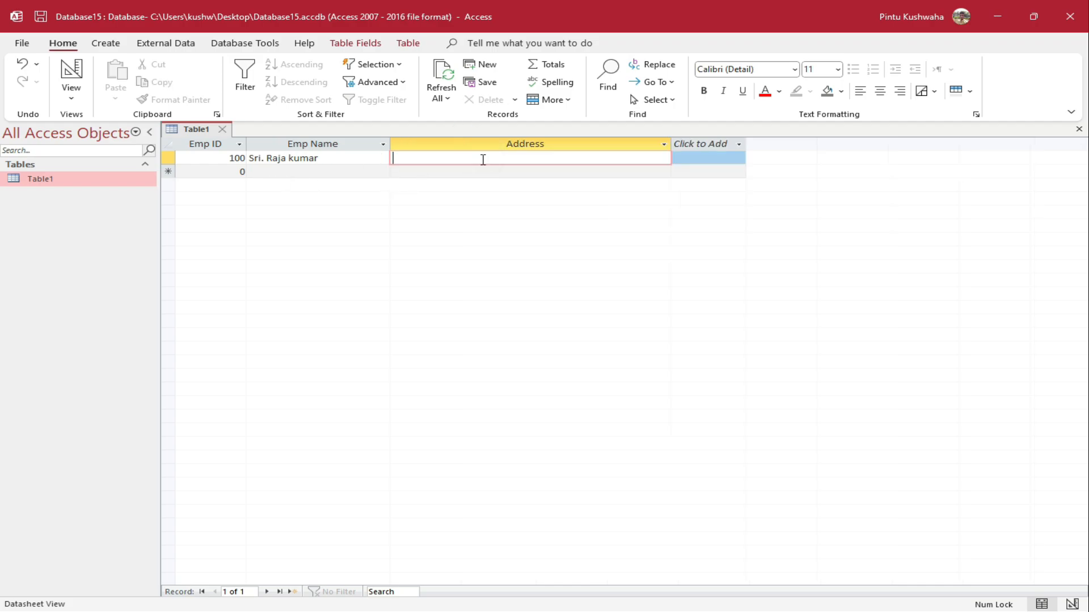
{"action": "type", "text": "Jah"}
{"action": "key", "text": "BackSpace"}
{"action": "key", "text": "BackSpace"}
{"action": "type", "text": "amshedpur"}
{"action": "left_click", "coordinate": [233, 172]}
Add a second record with Emp ID 101 and placeholder name and address 'aaa'
{"action": "type", "text": "1010"}
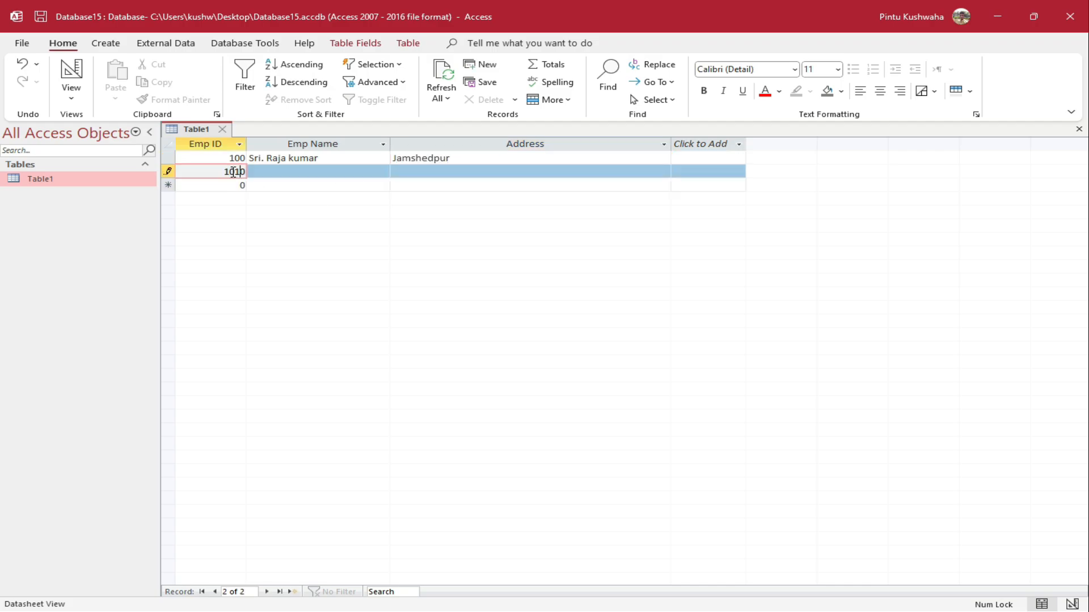
{"action": "key", "text": "Tab"}
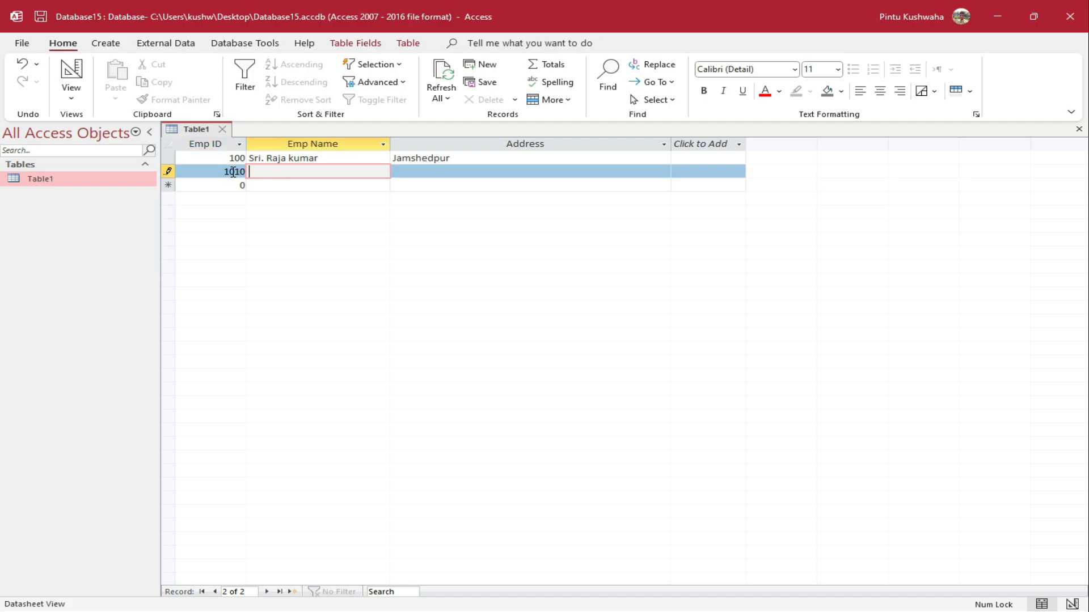
{"action": "type", "text": "aaa"}
{"action": "key", "text": "Tab"}
{"action": "type", "text": "aaa"}
{"action": "key", "text": "Tab"}
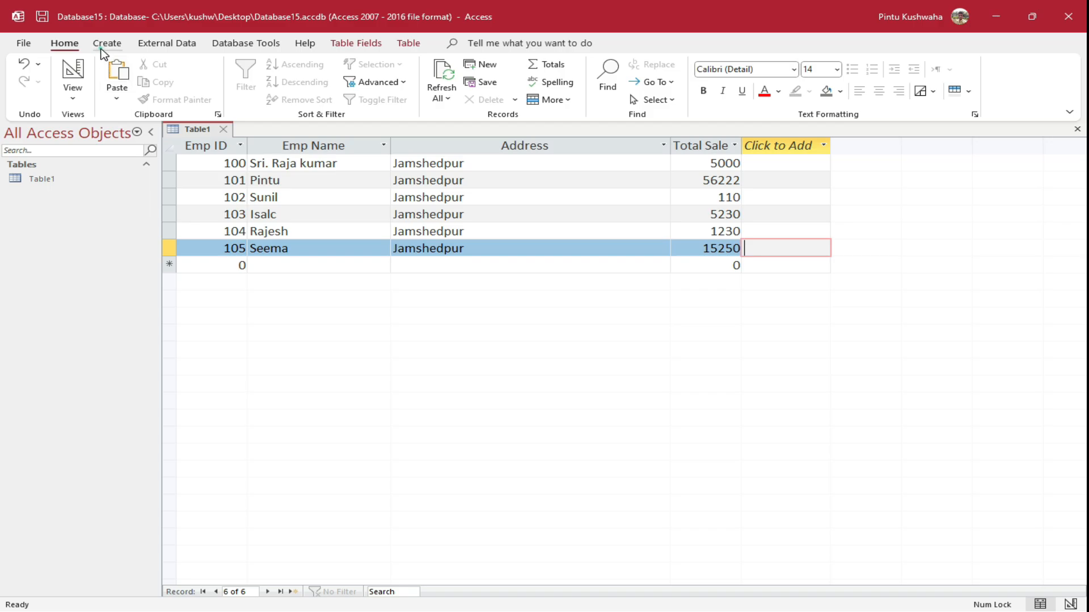
Start the Query Wizard and continue with the Simple Query Wizard
{"action": "left_click", "coordinate": [107, 44]}
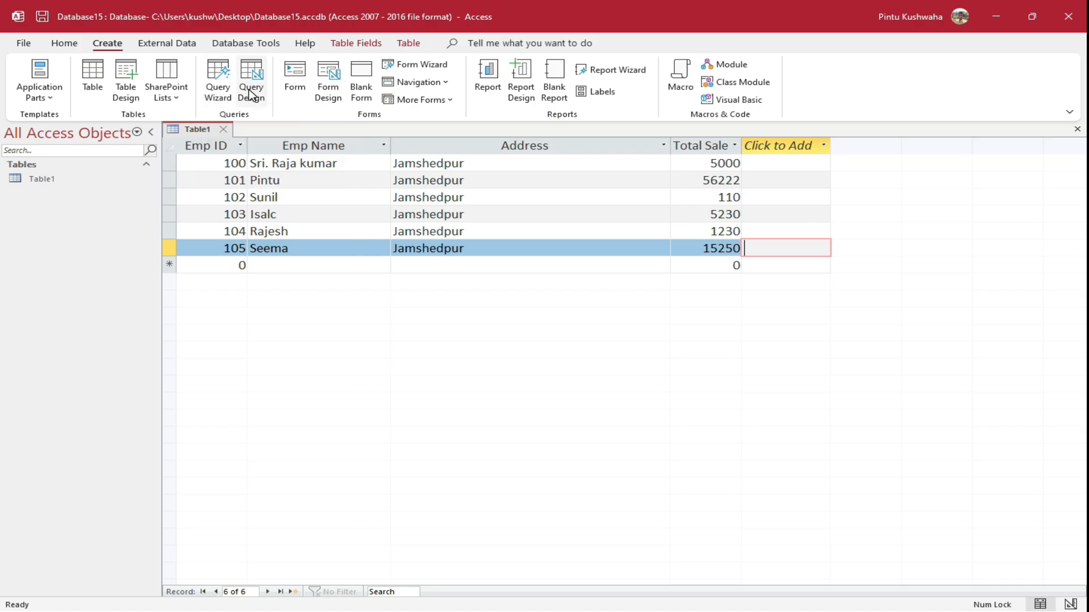
{"action": "left_click", "coordinate": [219, 90]}
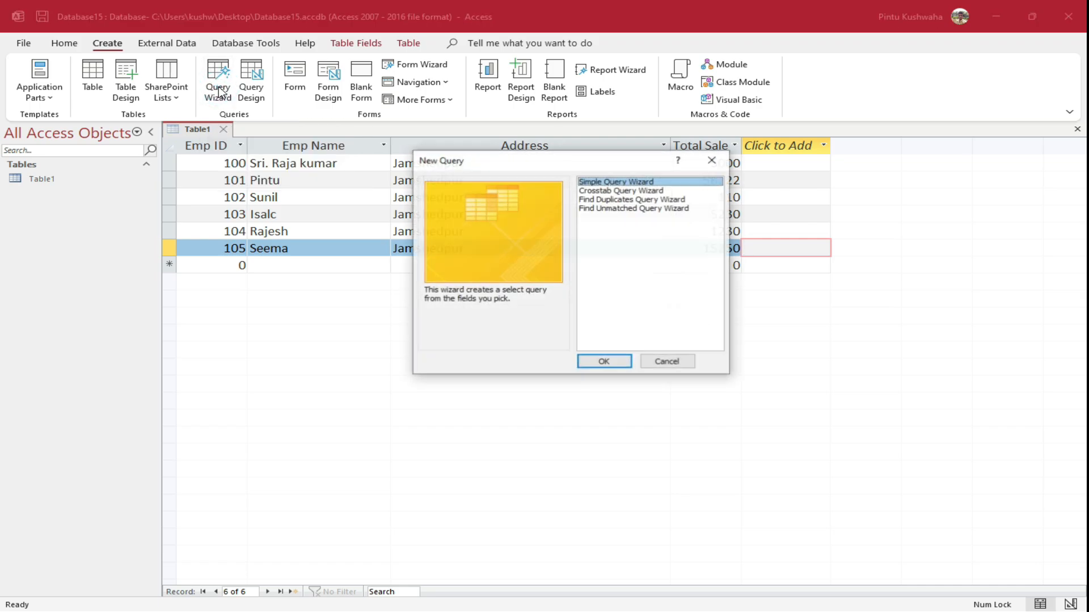
{"action": "left_click_drag", "start_coordinate": [575, 164], "coordinate": [509, 178]}
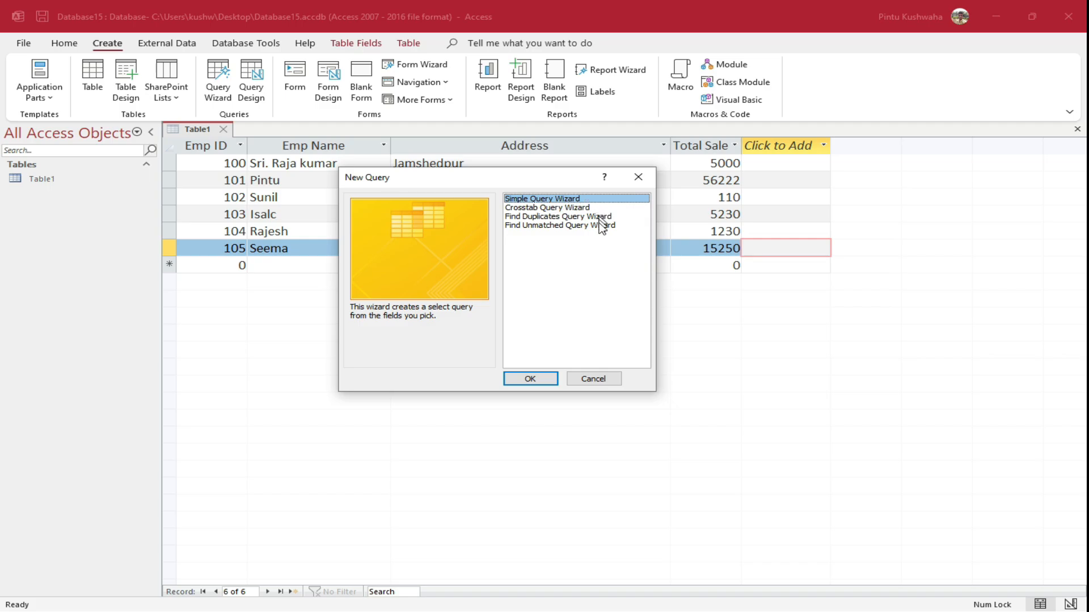
{"action": "left_click", "coordinate": [529, 379]}
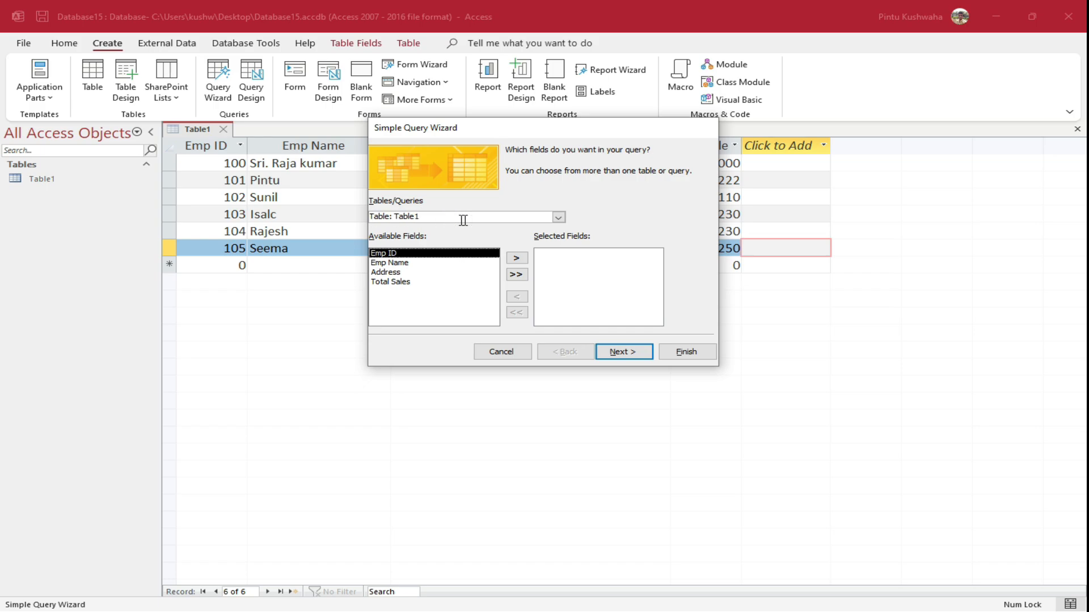
Build Table1 Query from Table1 using only the Emp ID field, then return to Table1
{"action": "left_click", "coordinate": [559, 218]}
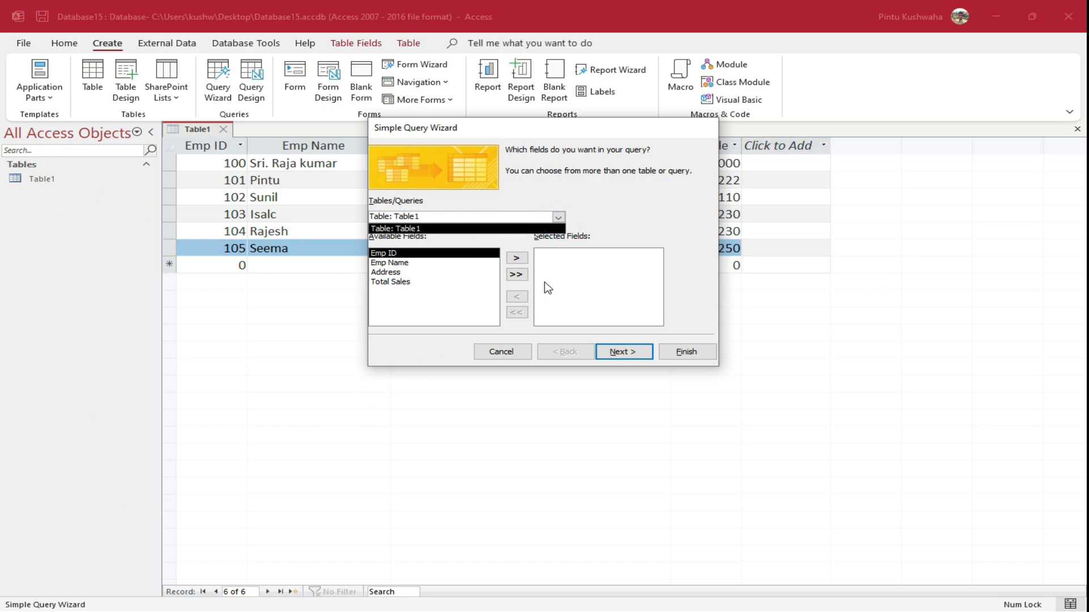
{"action": "left_click", "coordinate": [499, 231]}
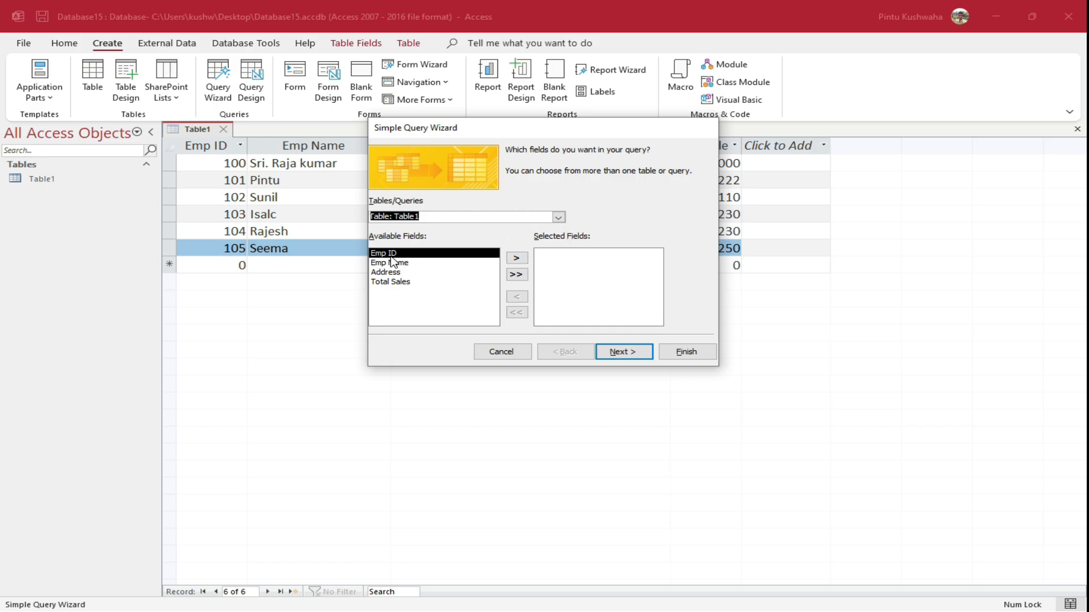
{"action": "left_click", "coordinate": [522, 256]}
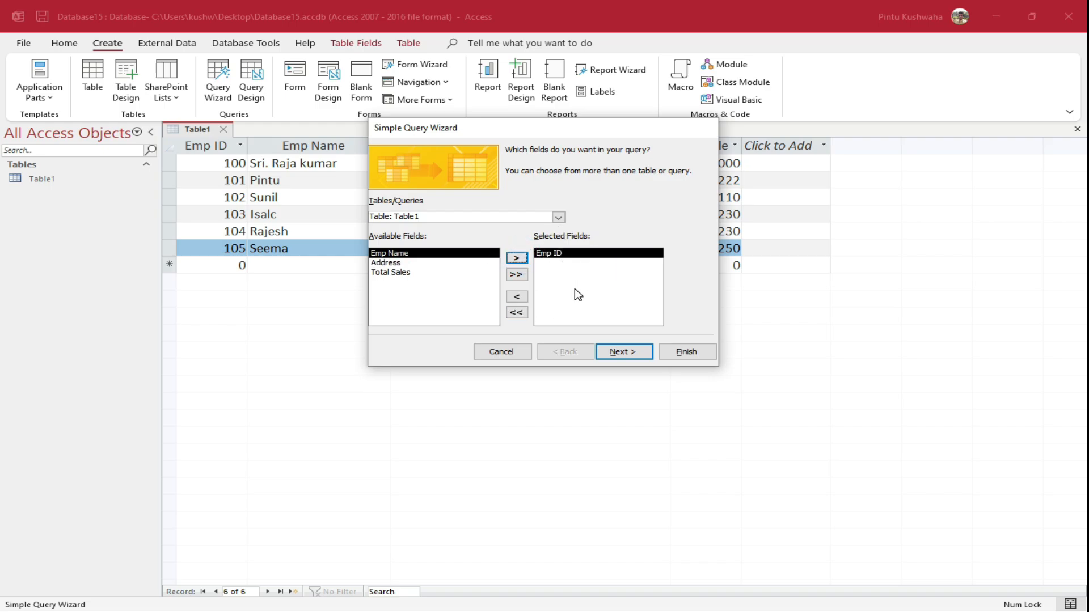
{"action": "left_click", "coordinate": [626, 352]}
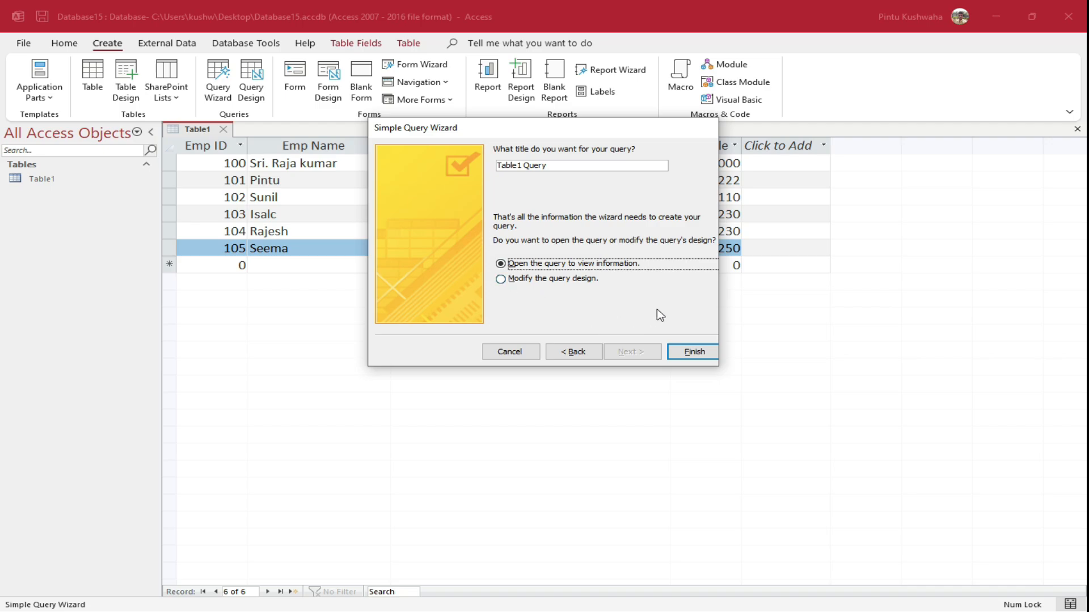
{"action": "left_click", "coordinate": [703, 352]}
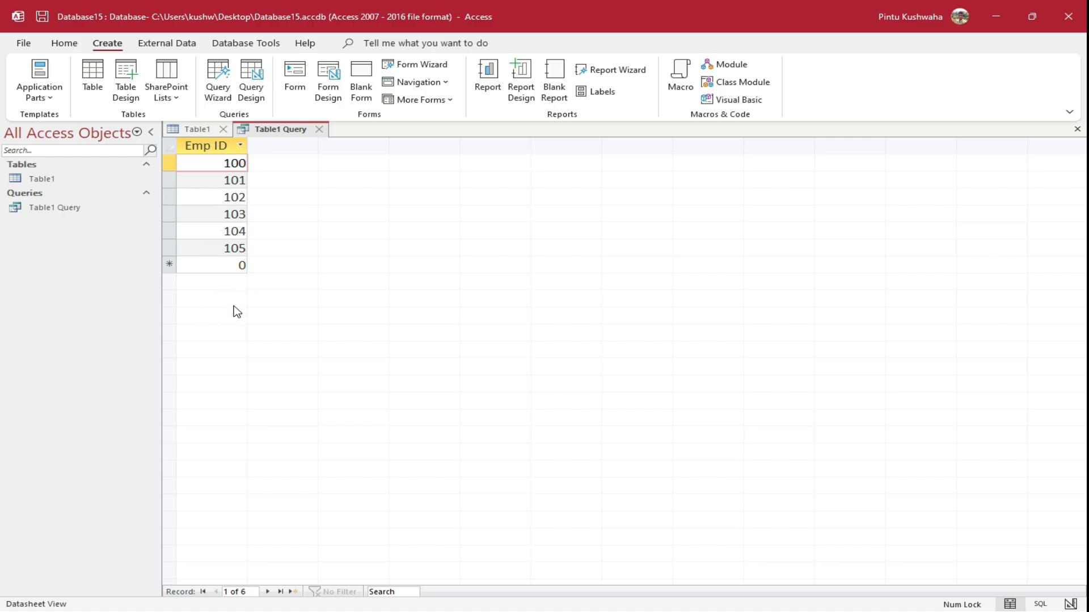
{"action": "key", "text": "F2"}
{"action": "left_click", "coordinate": [191, 133]}
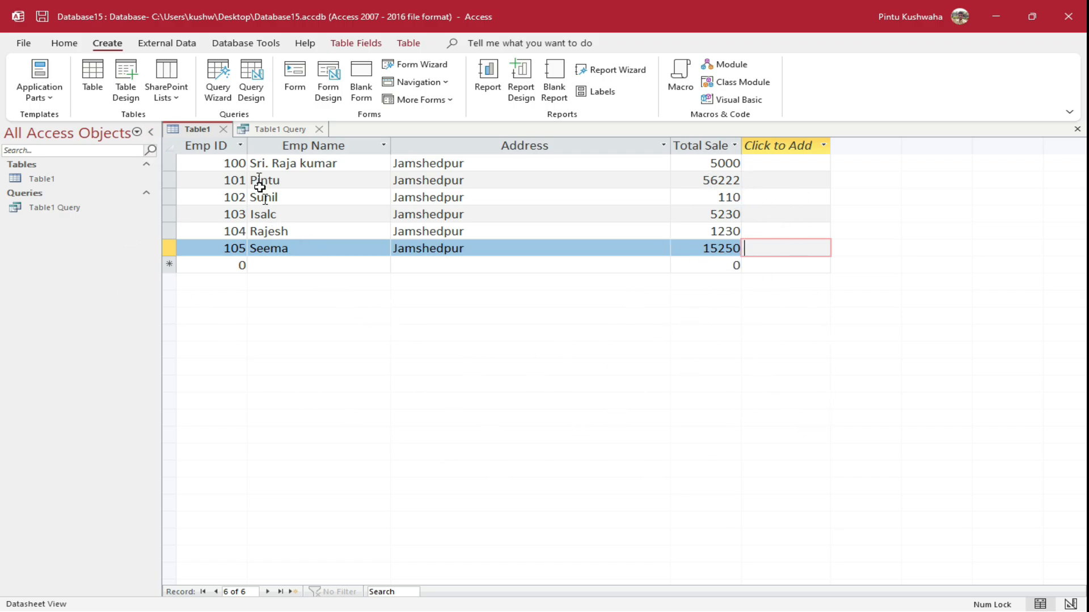
Build a simple query on Table1 with the Emp ID and Total Sales fields, saved as Table1 Query1
{"action": "left_click", "coordinate": [230, 99]}
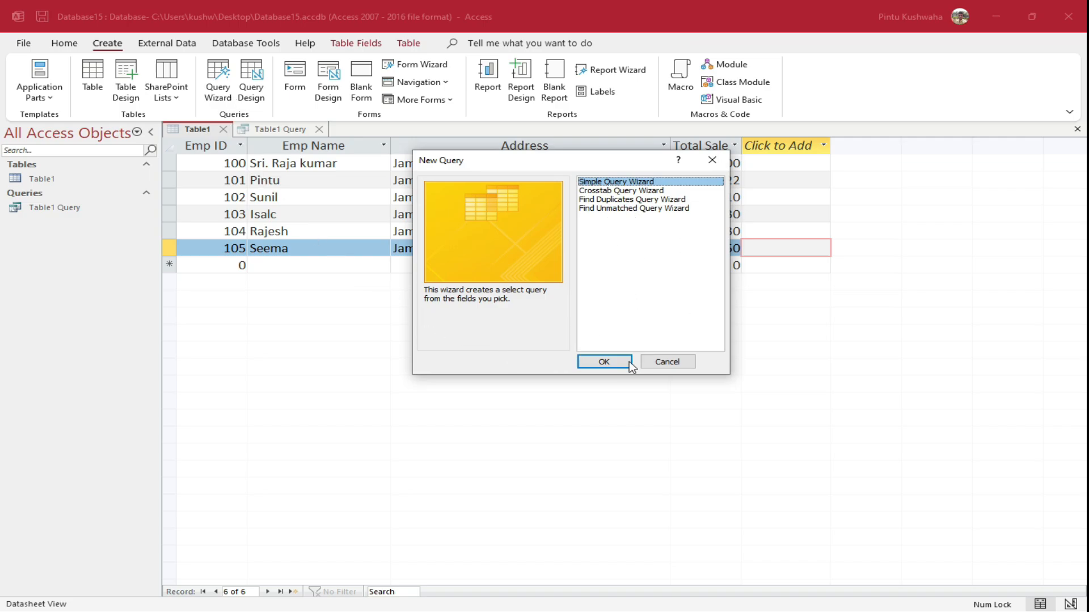
{"action": "left_click", "coordinate": [611, 365]}
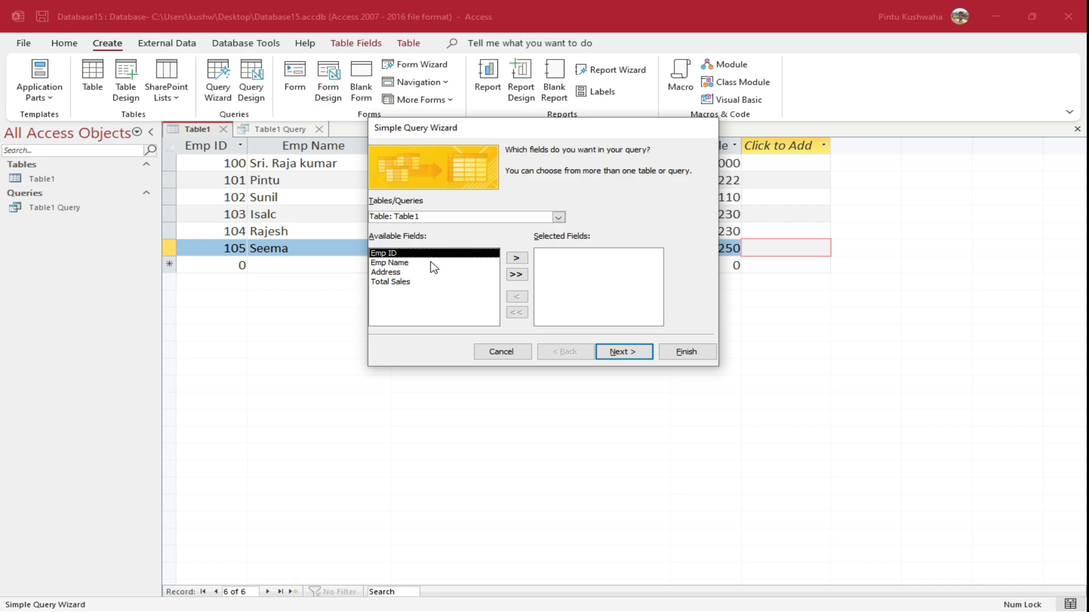
{"action": "left_click", "coordinate": [510, 258]}
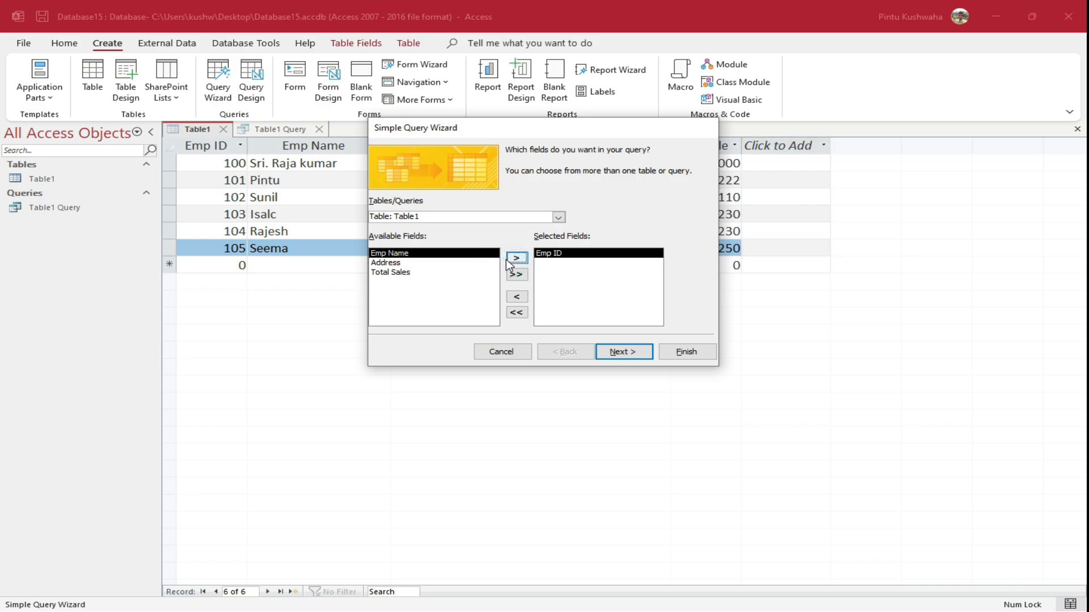
{"action": "left_click", "coordinate": [402, 274]}
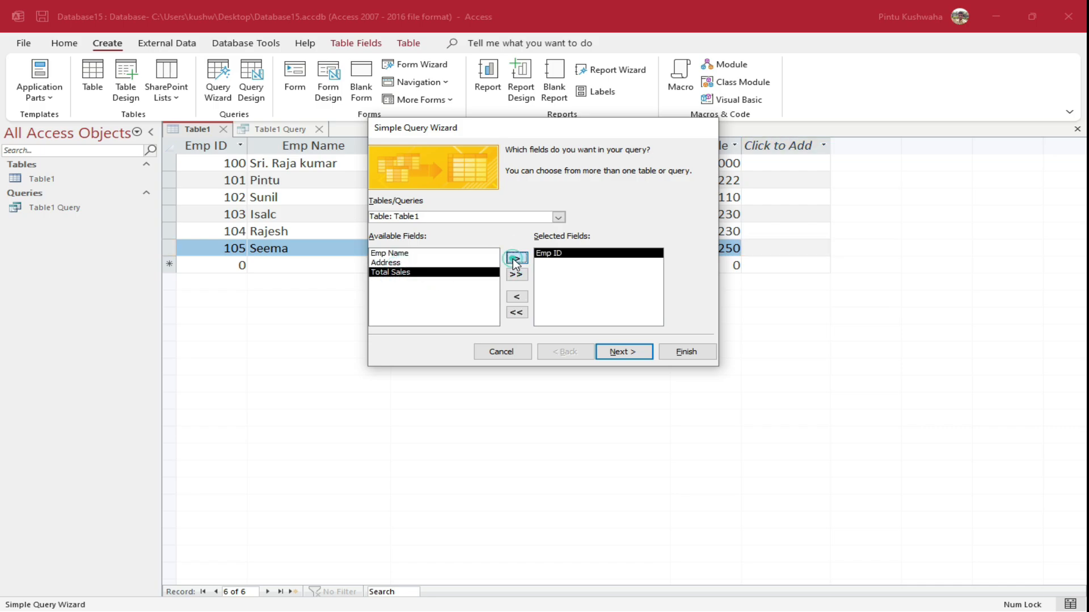
{"action": "left_click", "coordinate": [513, 258]}
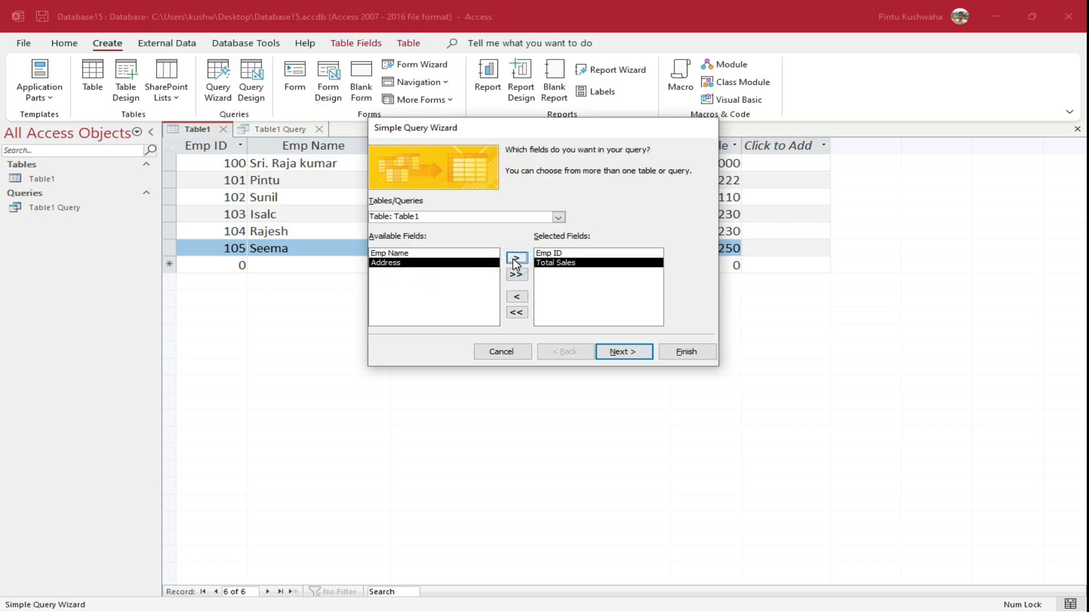
{"action": "left_click", "coordinate": [638, 355]}
{"action": "left_click", "coordinate": [690, 355]}
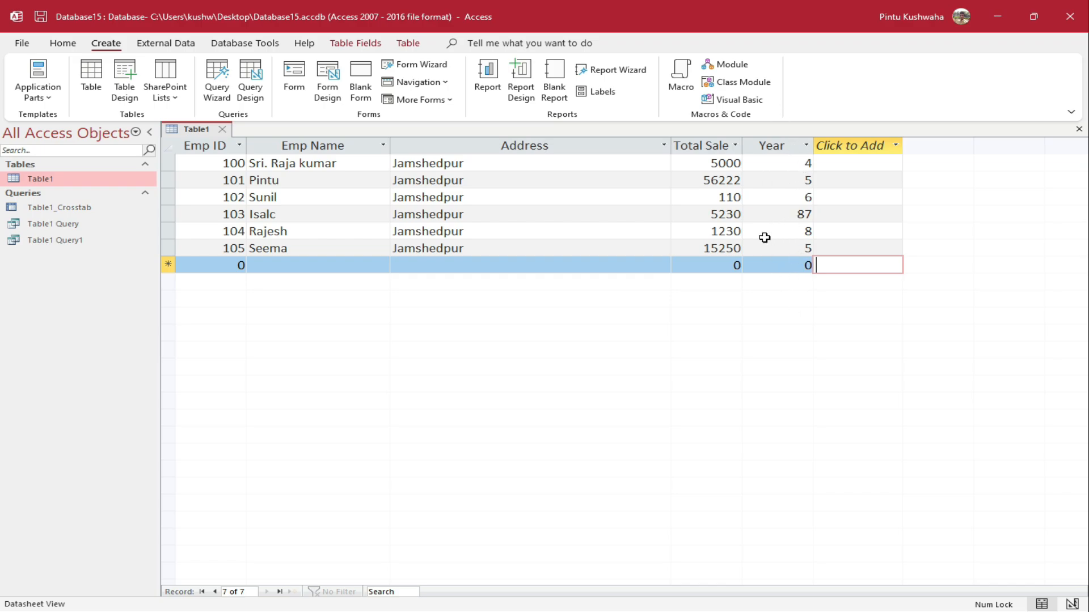
Launch the Crosstab Query Wizard with Table1 as the source table
{"action": "left_click", "coordinate": [216, 96]}
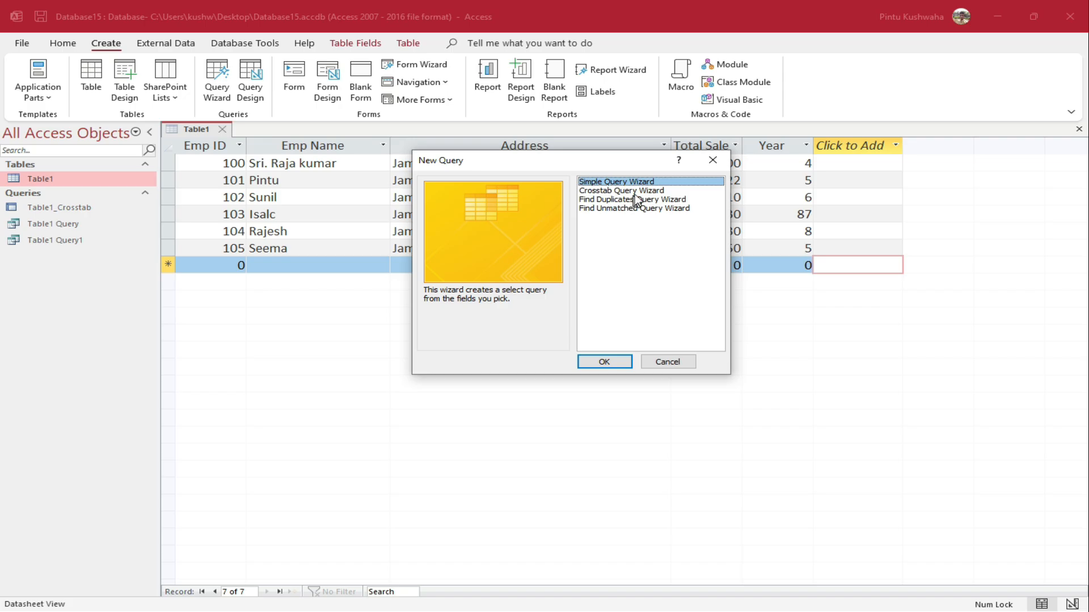
{"action": "left_click", "coordinate": [636, 192]}
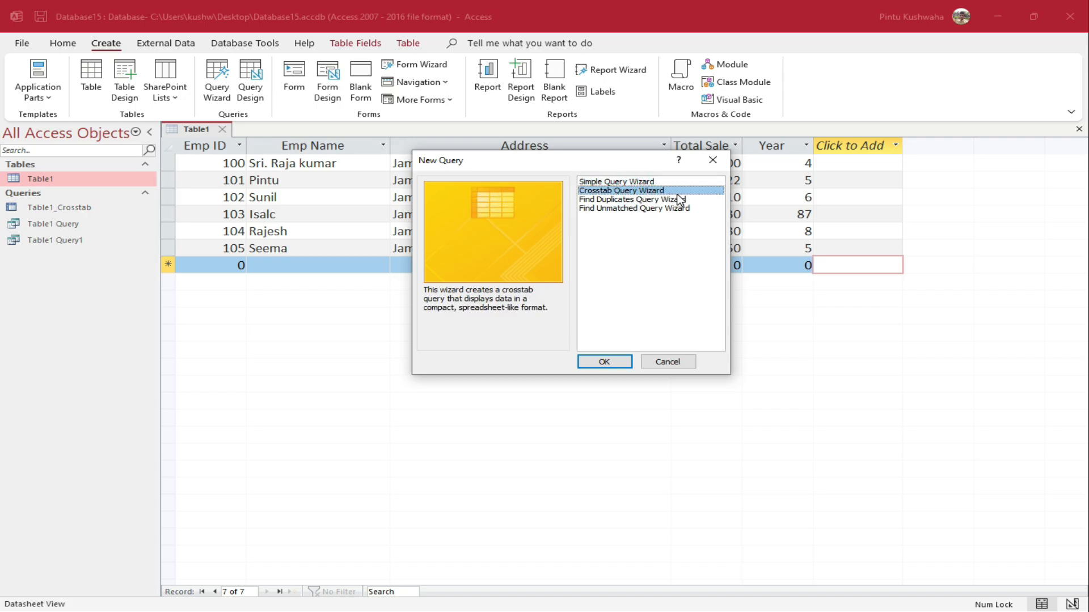
{"action": "left_click", "coordinate": [604, 360]}
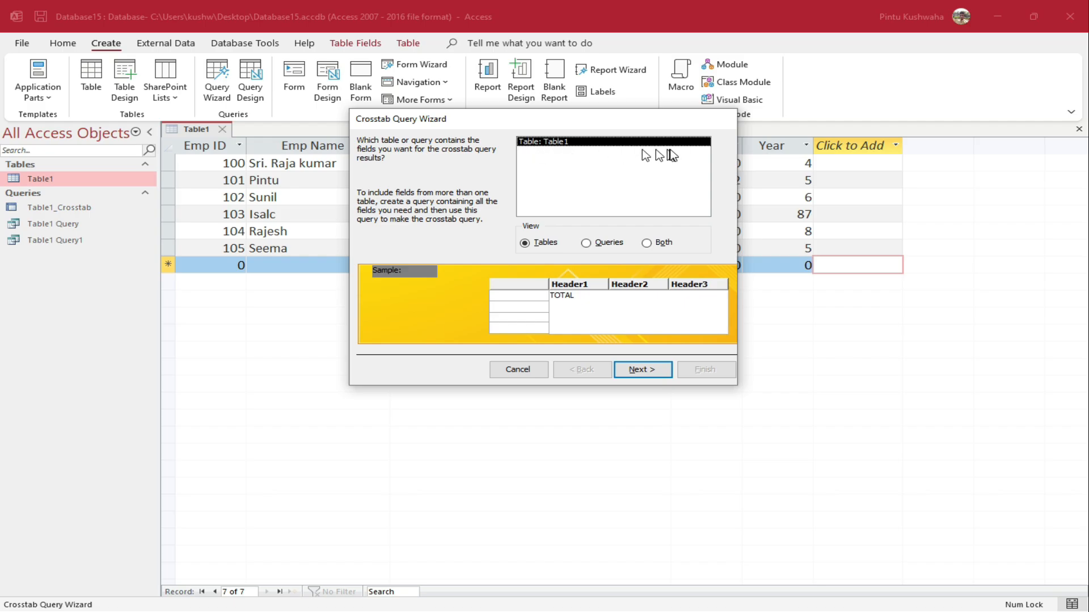
{"action": "left_click", "coordinate": [644, 373]}
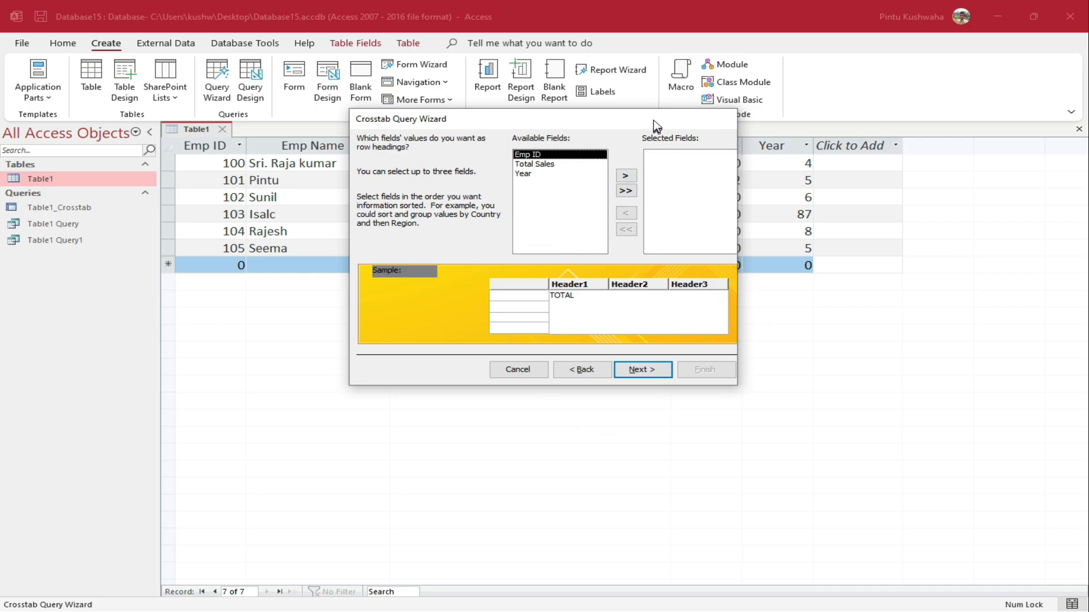
{"action": "left_click_drag", "start_coordinate": [653, 120], "coordinate": [628, 219]}
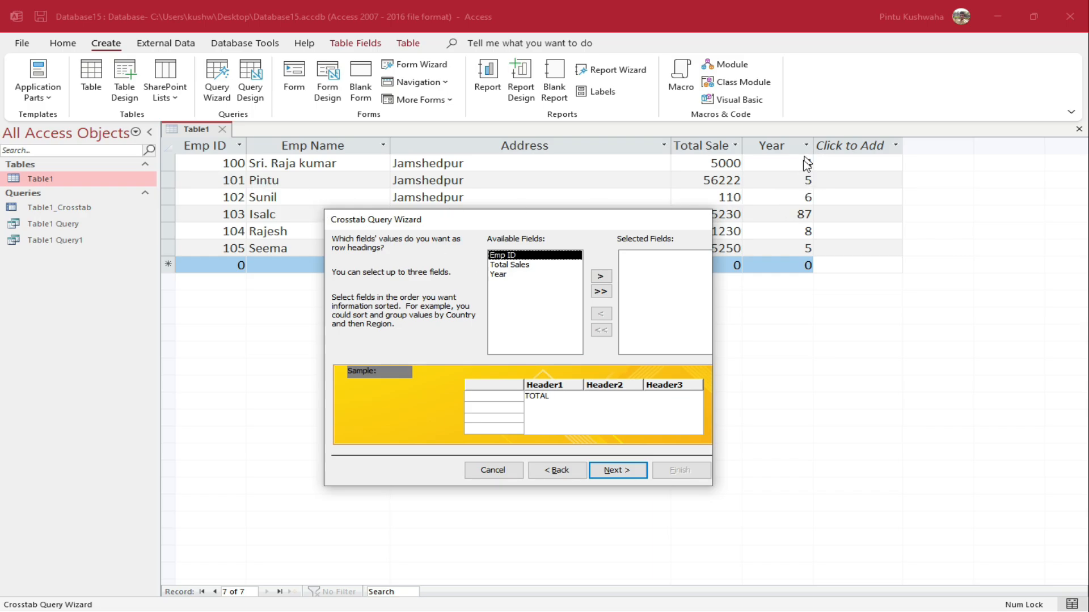
Use Emp ID as row headings and Year as column headings, keeping the name Table1_Crosstab1
{"action": "left_click", "coordinate": [600, 277]}
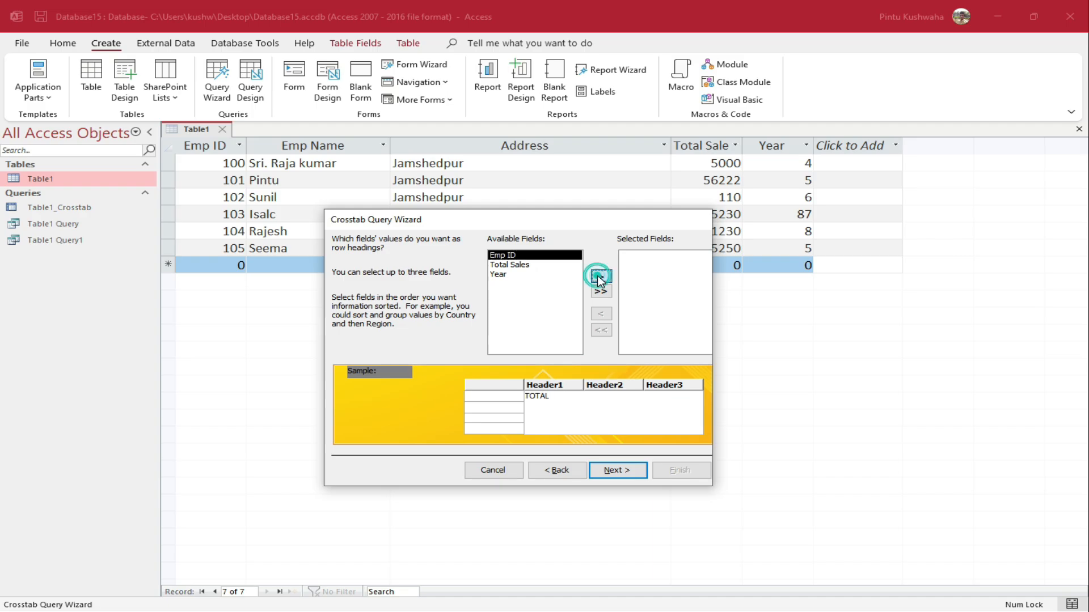
{"action": "left_click", "coordinate": [615, 473]}
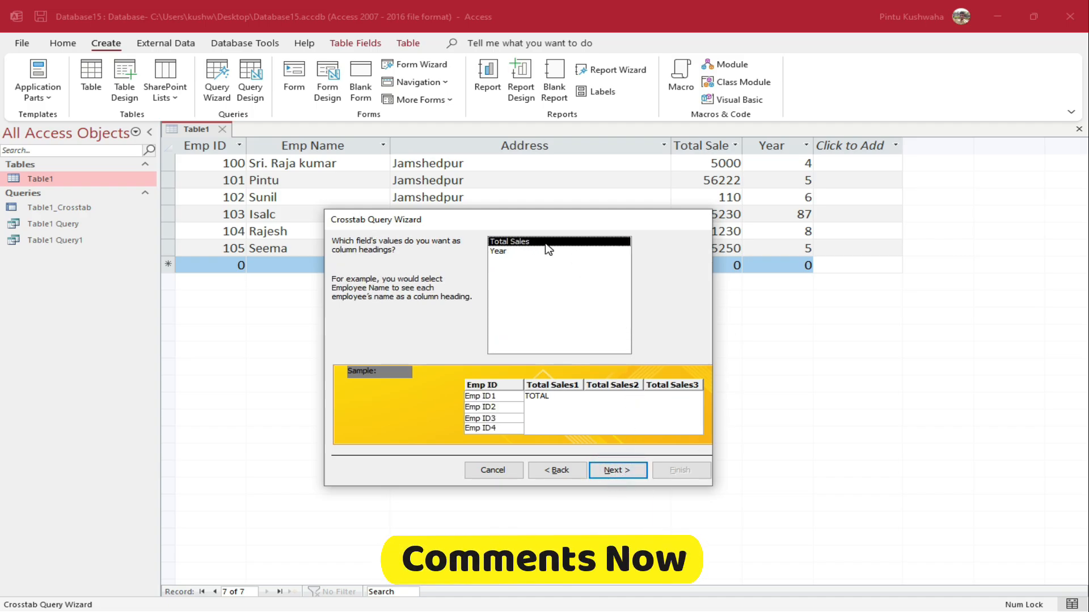
{"action": "left_click", "coordinate": [509, 252]}
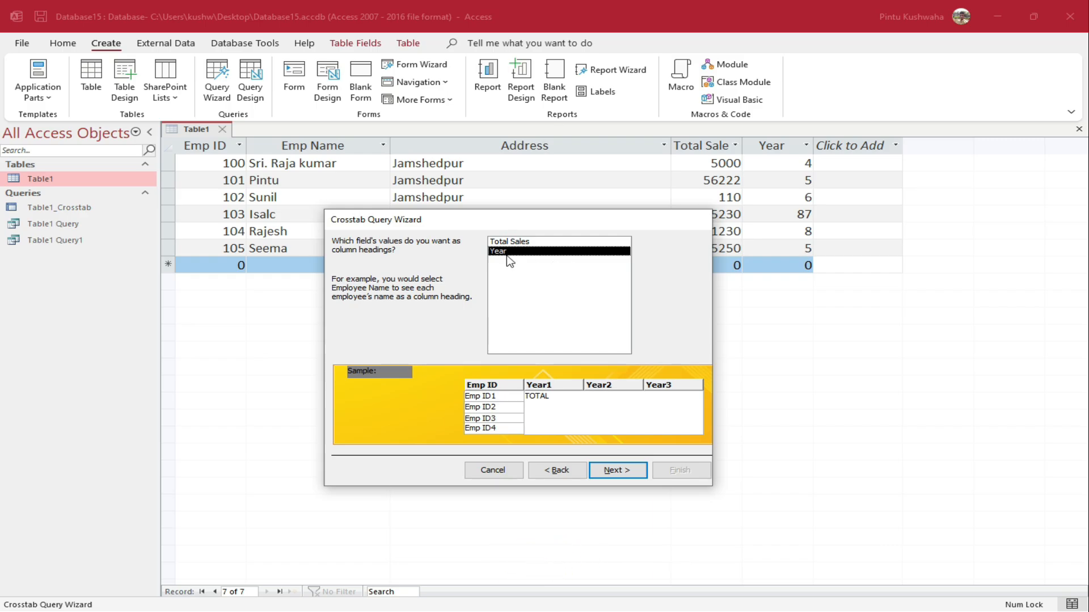
{"action": "left_click", "coordinate": [626, 473]}
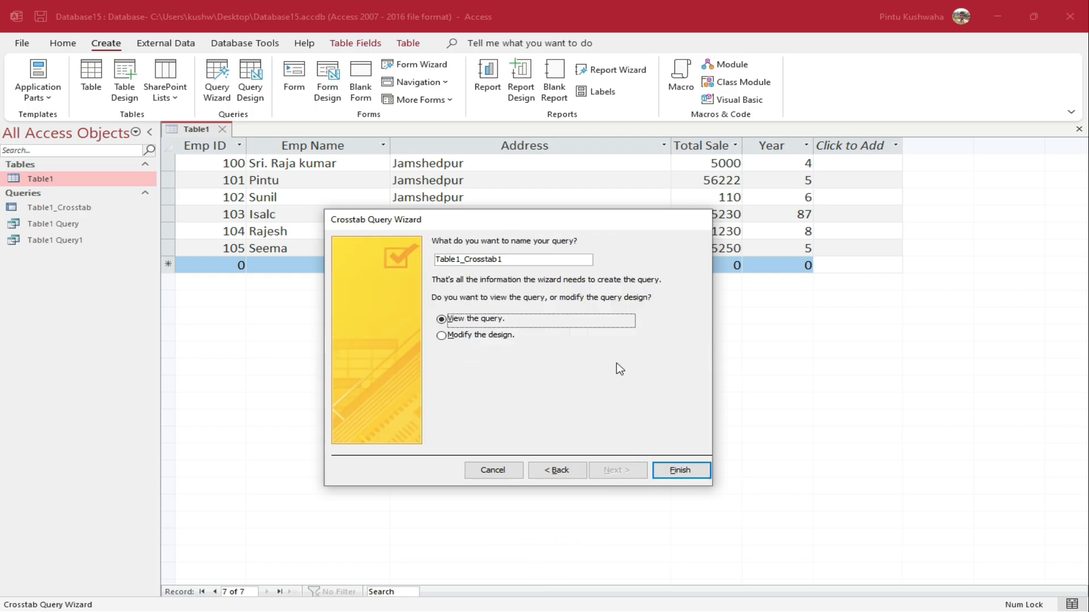
{"action": "double_click", "coordinate": [521, 255]}
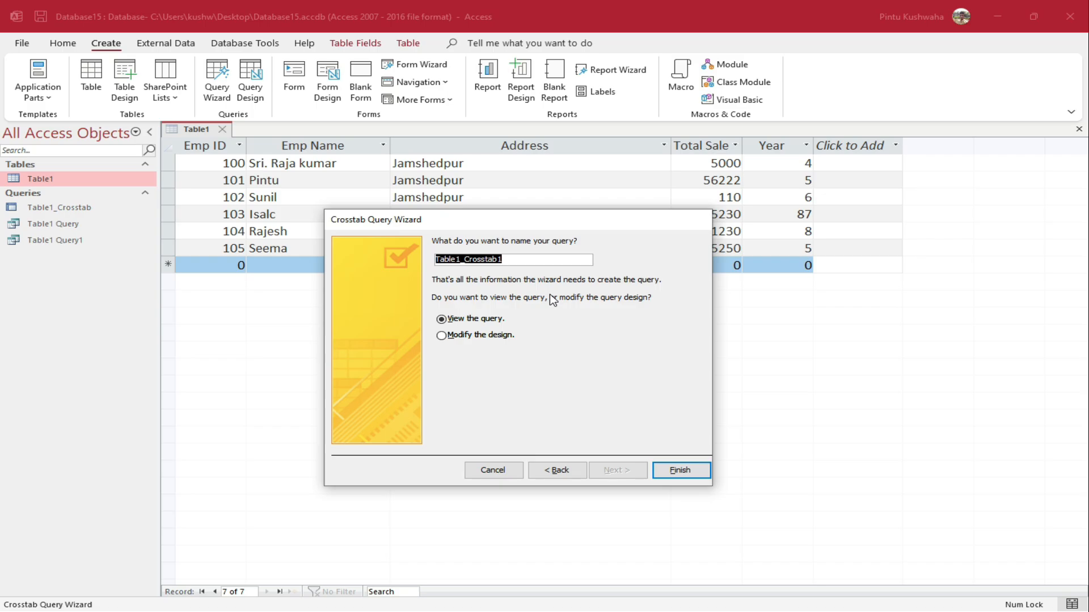
{"action": "left_click", "coordinate": [536, 259]}
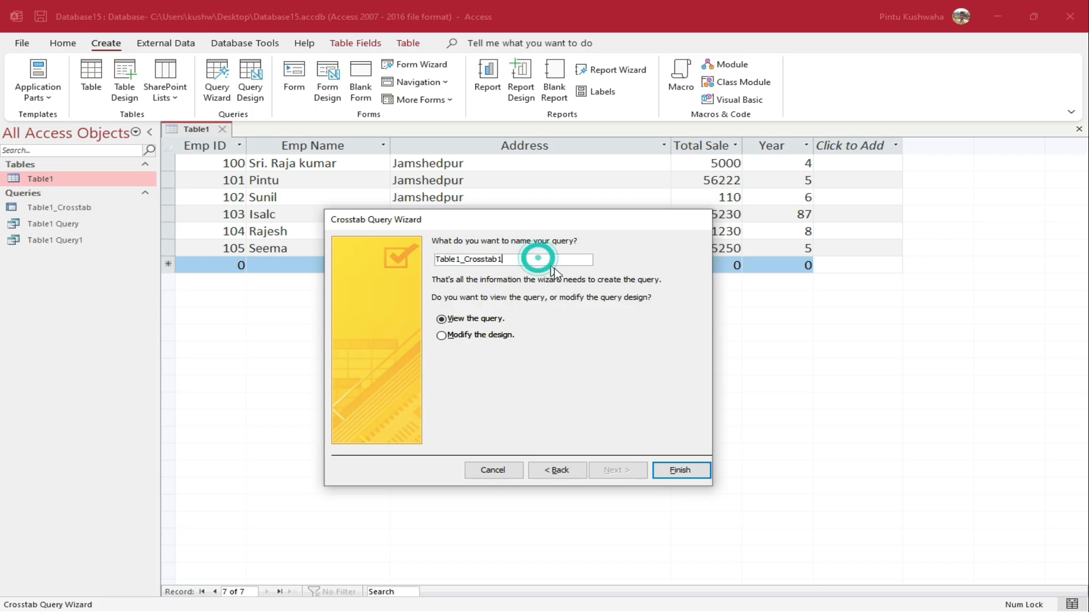
{"action": "left_click", "coordinate": [688, 470]}
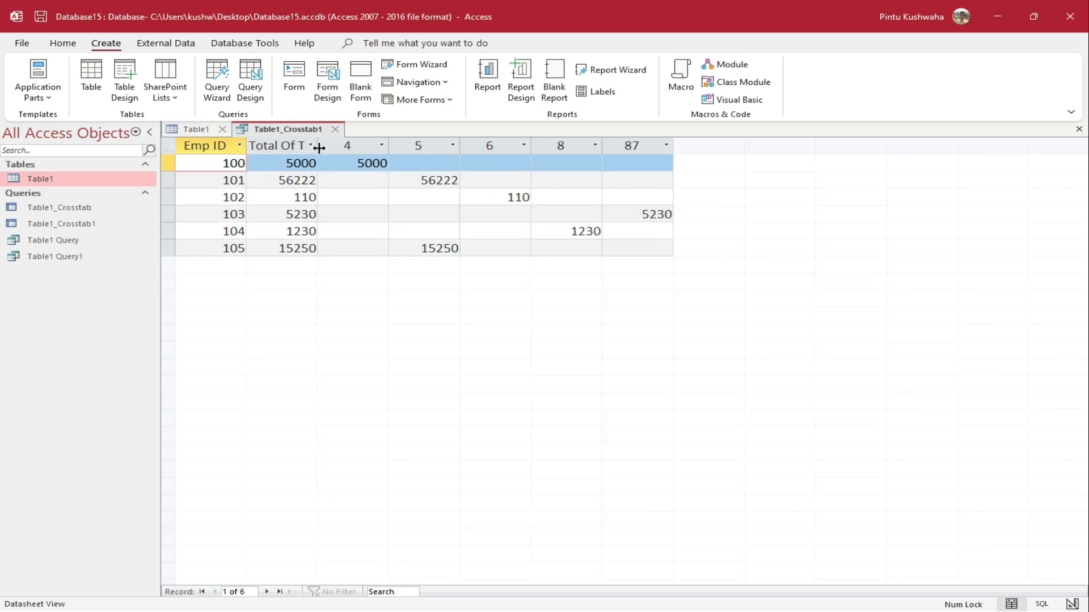
Autofit the total-sales column and inspect crosstab values such as 56222 and 110
{"action": "double_click", "coordinate": [320, 148]}
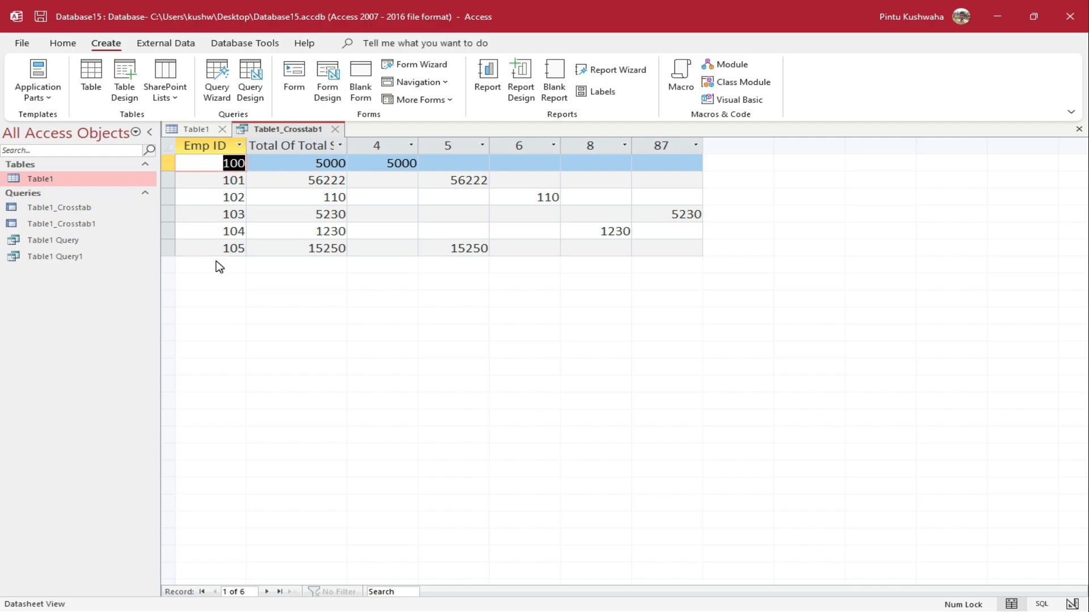
{"action": "left_click", "coordinate": [395, 139]}
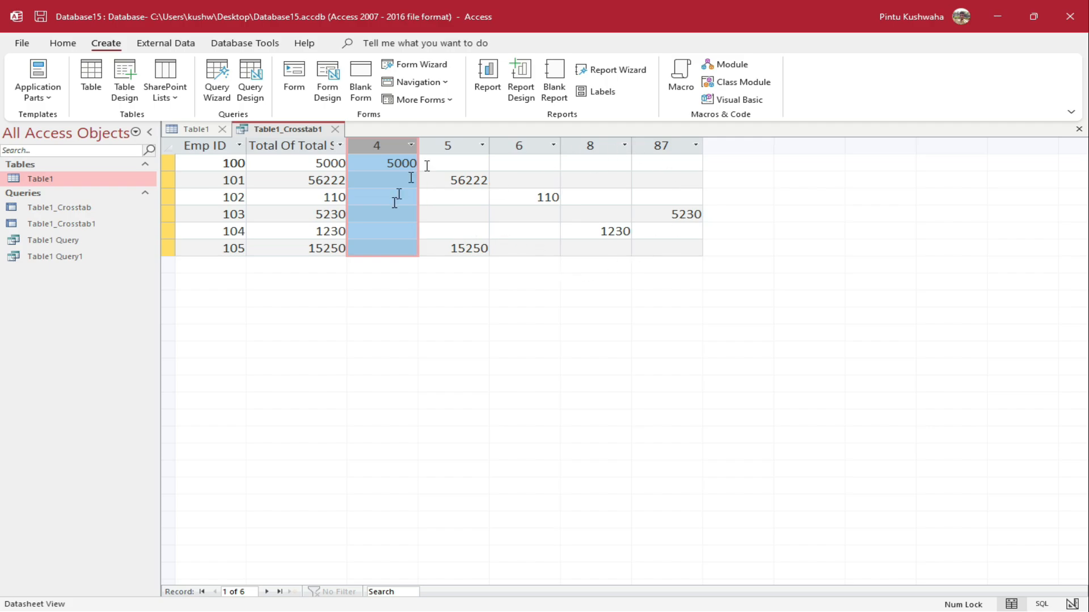
{"action": "left_click", "coordinate": [453, 217]}
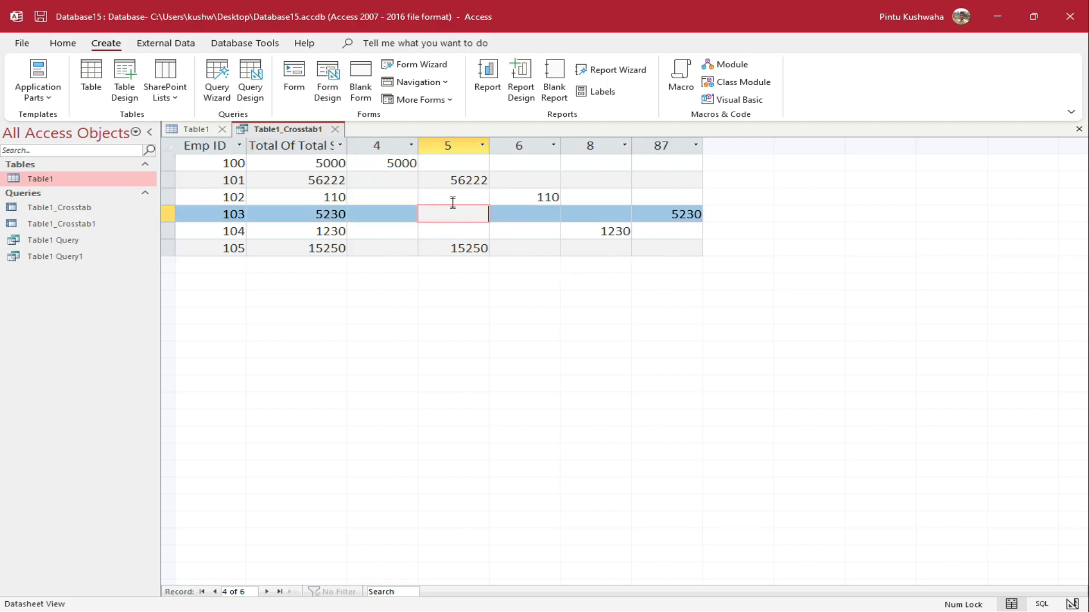
{"action": "left_click", "coordinate": [450, 197]}
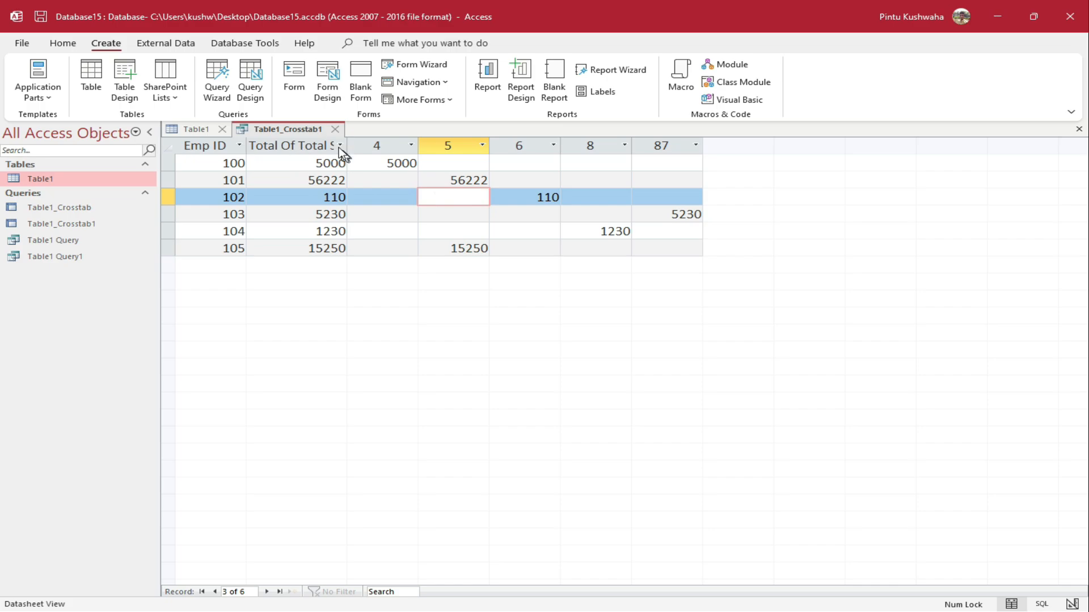
{"action": "double_click", "coordinate": [304, 182]}
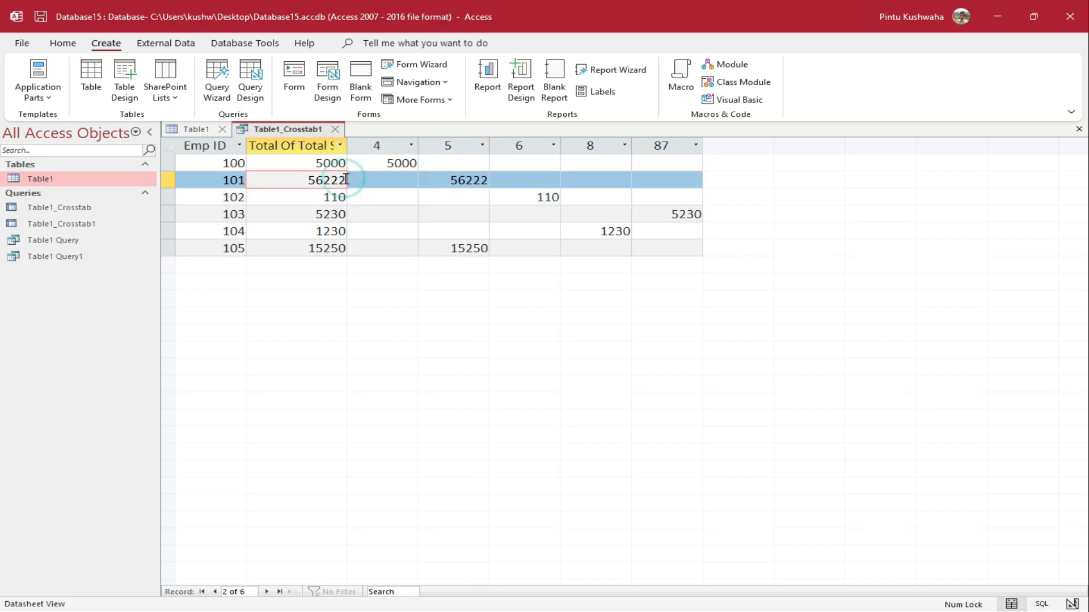
{"action": "double_click", "coordinate": [448, 180]}
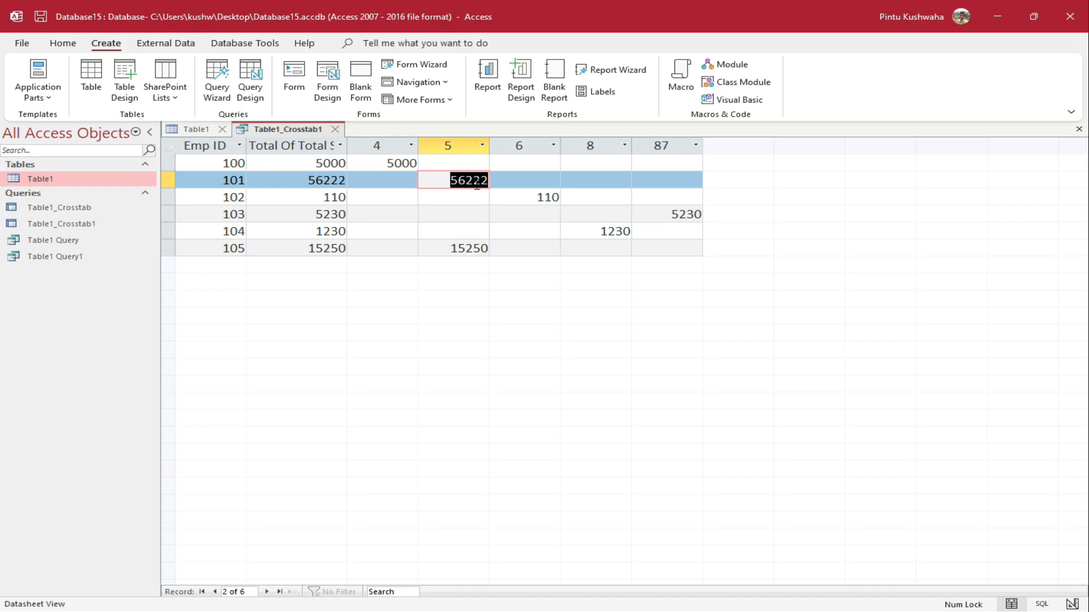
{"action": "left_click", "coordinate": [323, 199]}
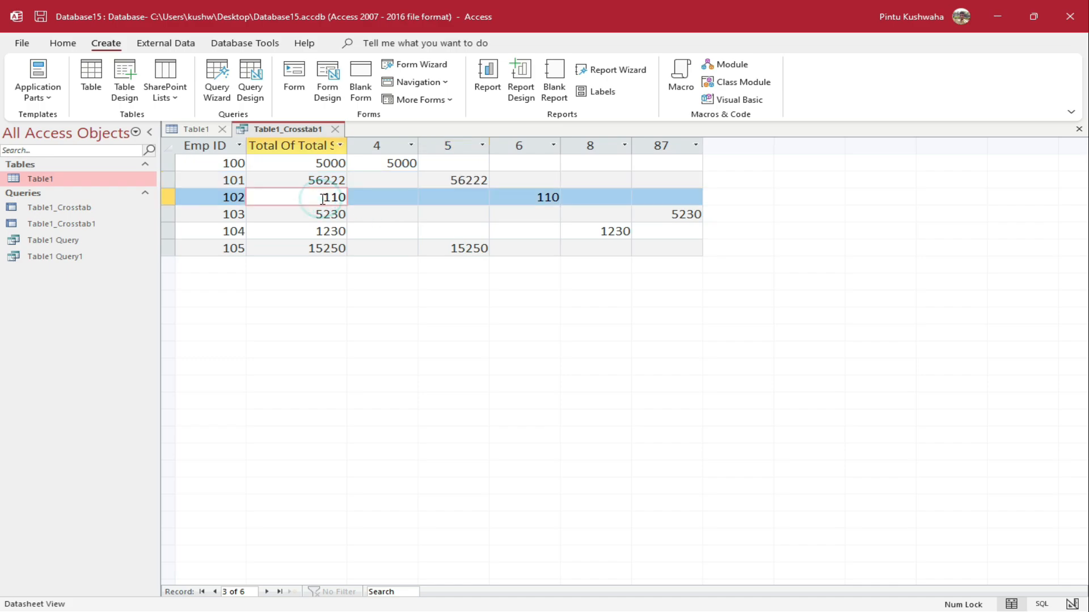
{"action": "left_click", "coordinate": [518, 198]}
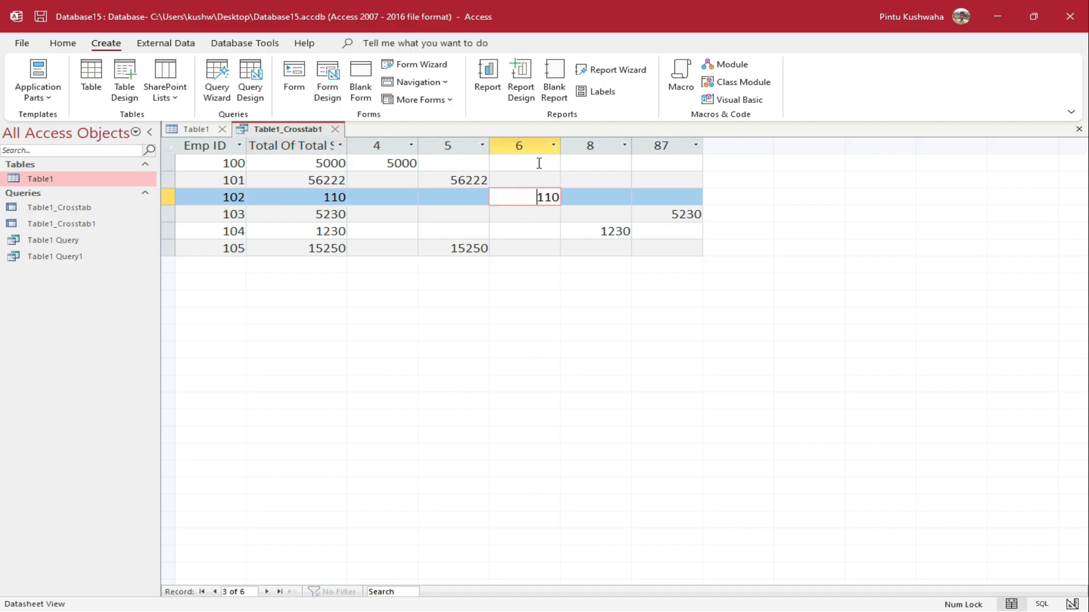
Check row 102's Year value in Table1 against the crosstab results
{"action": "left_click", "coordinate": [180, 129]}
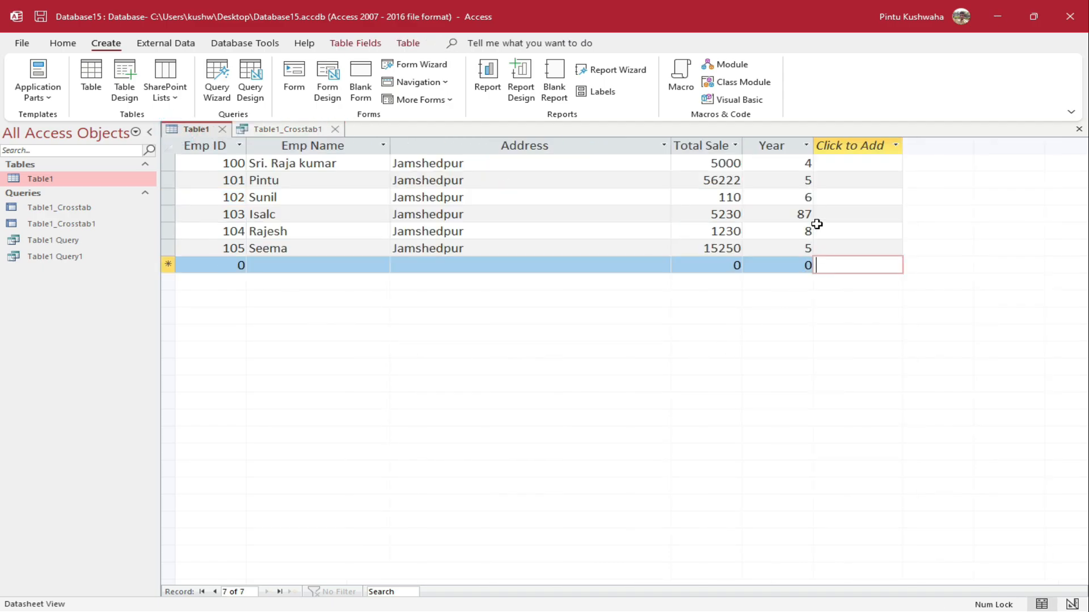
{"action": "left_click", "coordinate": [807, 195]}
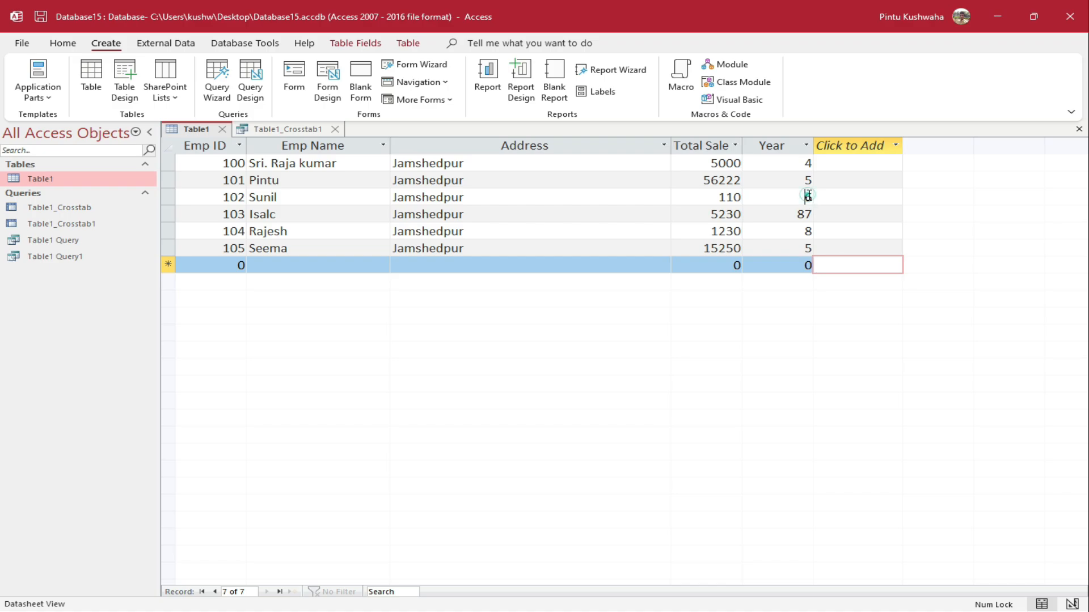
{"action": "left_click", "coordinate": [738, 198]}
{"action": "left_click", "coordinate": [794, 198]}
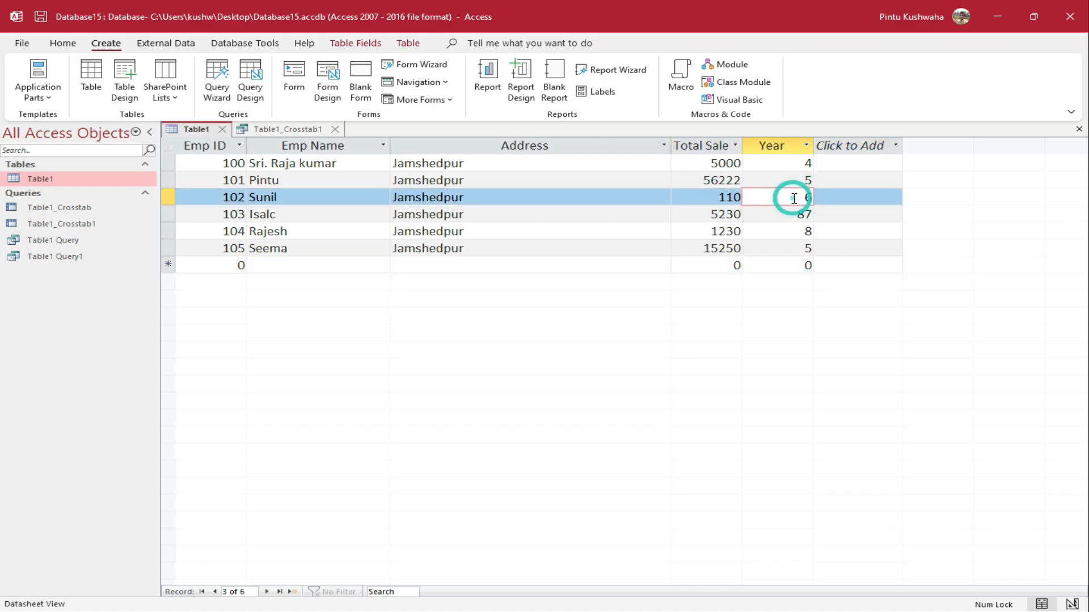
{"action": "left_click", "coordinate": [288, 129]}
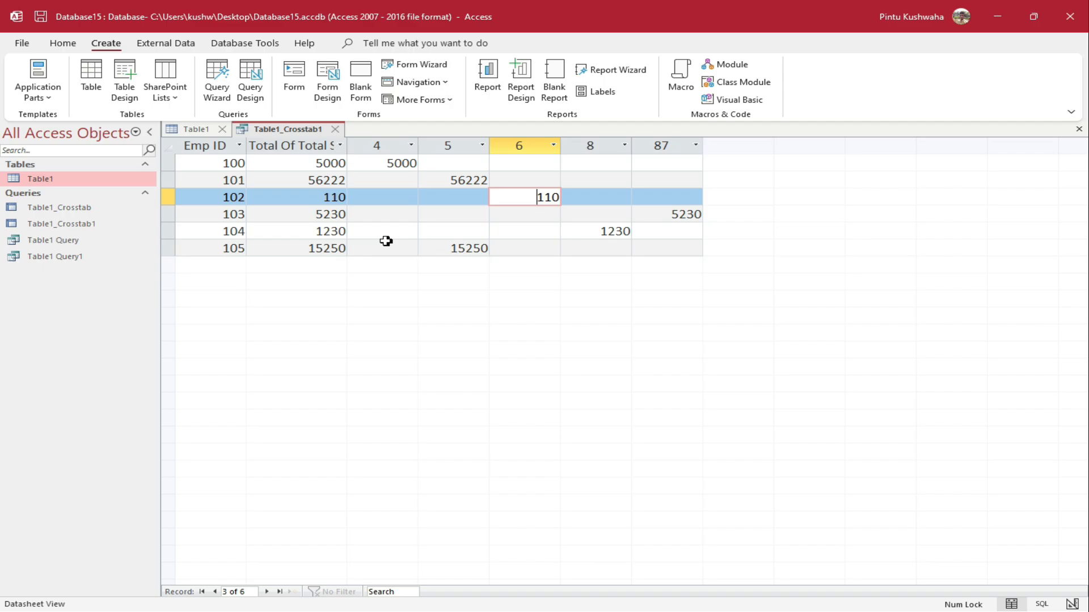
{"action": "key", "text": "ctrl+F6"}
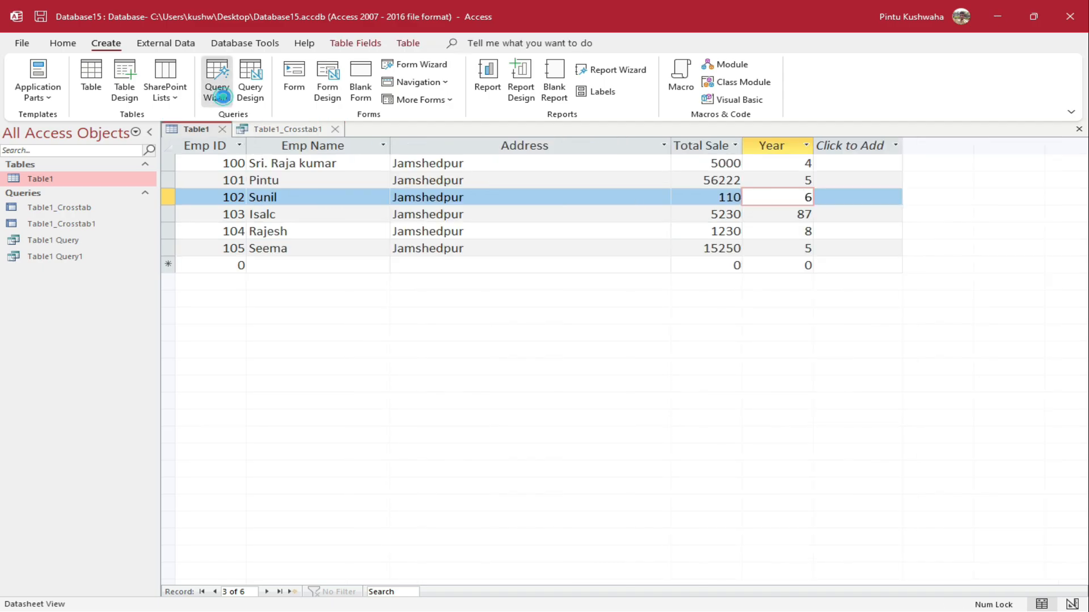
{"action": "left_click", "coordinate": [218, 85]}
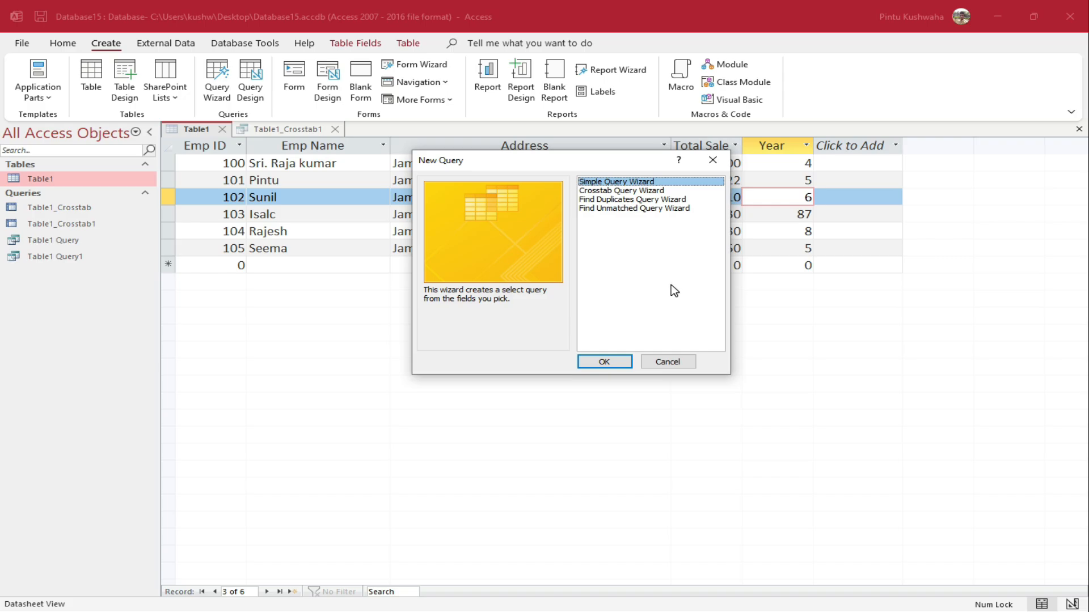
{"action": "left_click", "coordinate": [666, 361]}
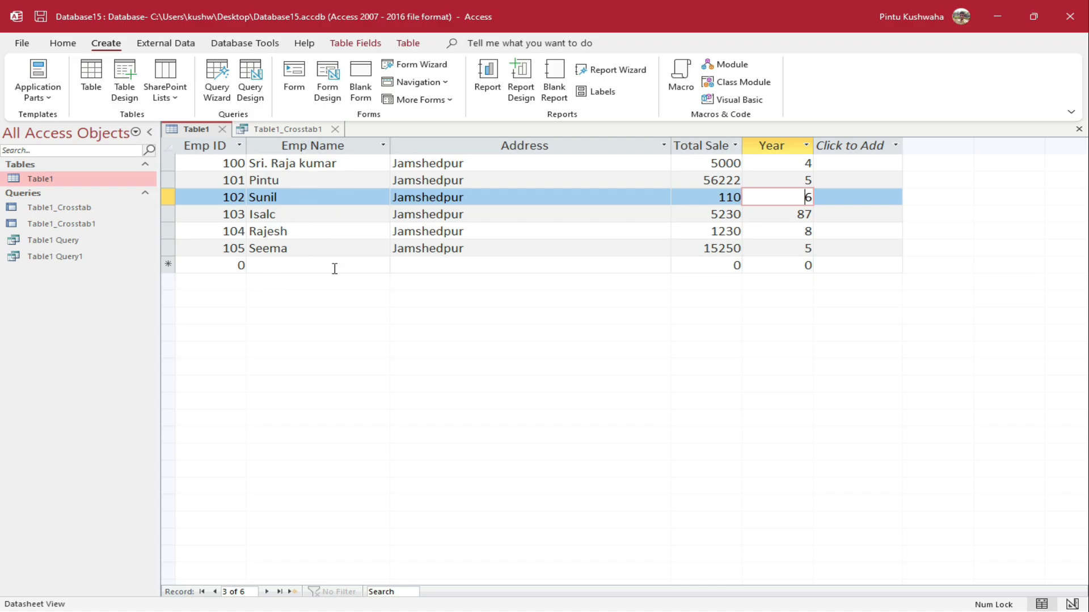
{"action": "left_click", "coordinate": [309, 251]}
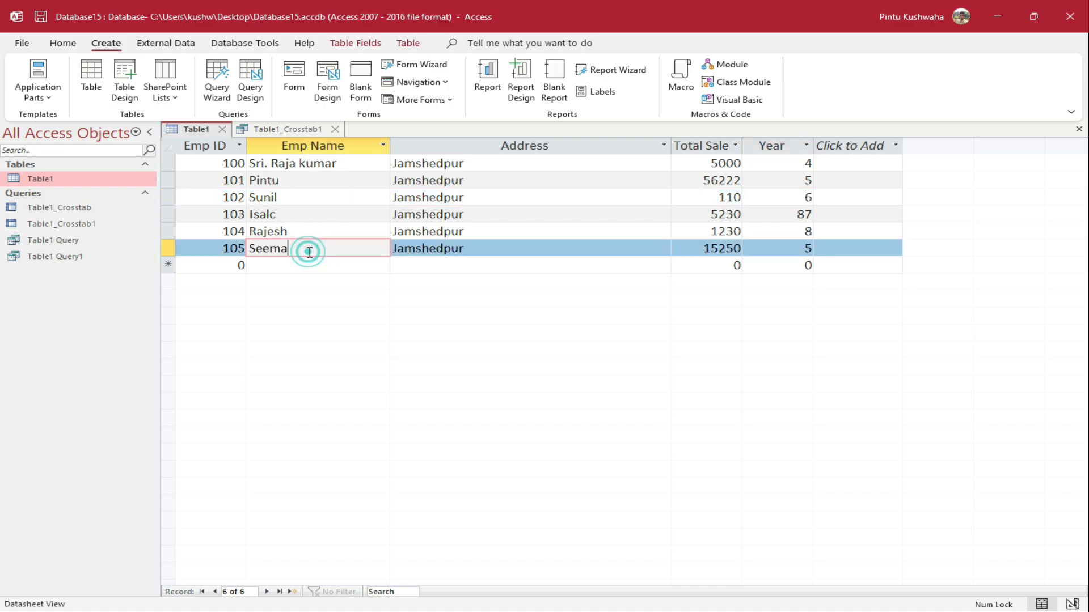
{"action": "left_click", "coordinate": [495, 165]}
{"action": "left_click", "coordinate": [486, 214]}
{"action": "left_click", "coordinate": [481, 248]}
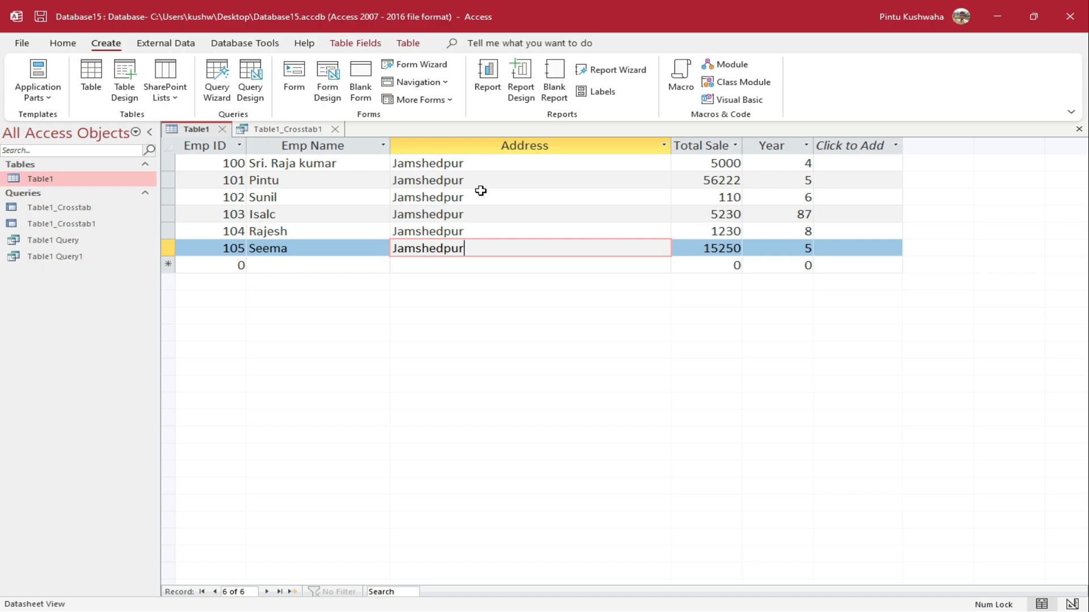
Launch the Find Duplicates Query Wizard on Table1
{"action": "left_click", "coordinate": [225, 105]}
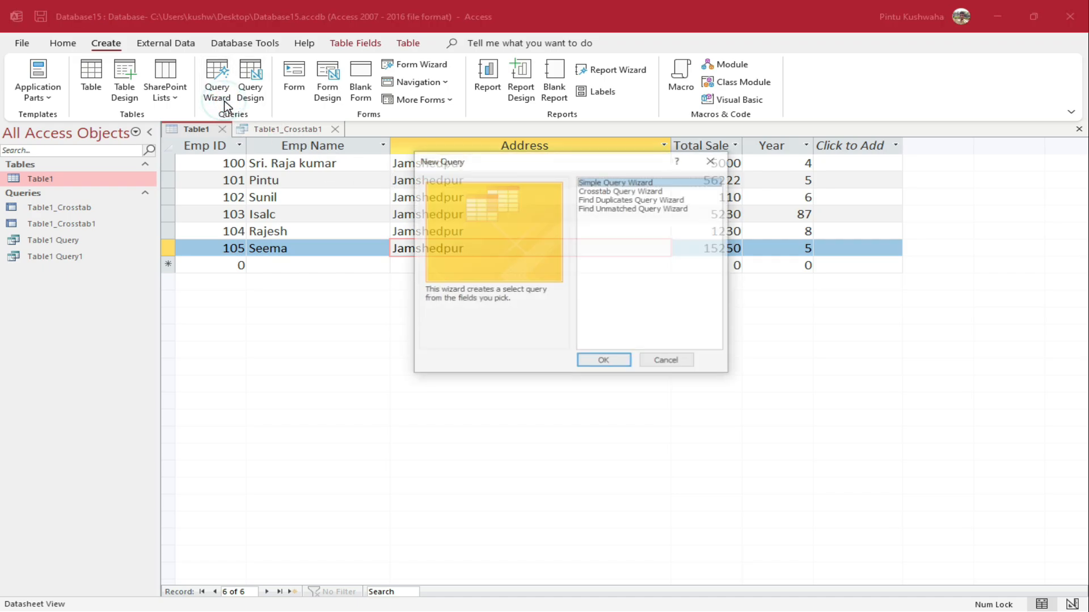
{"action": "left_click", "coordinate": [638, 200]}
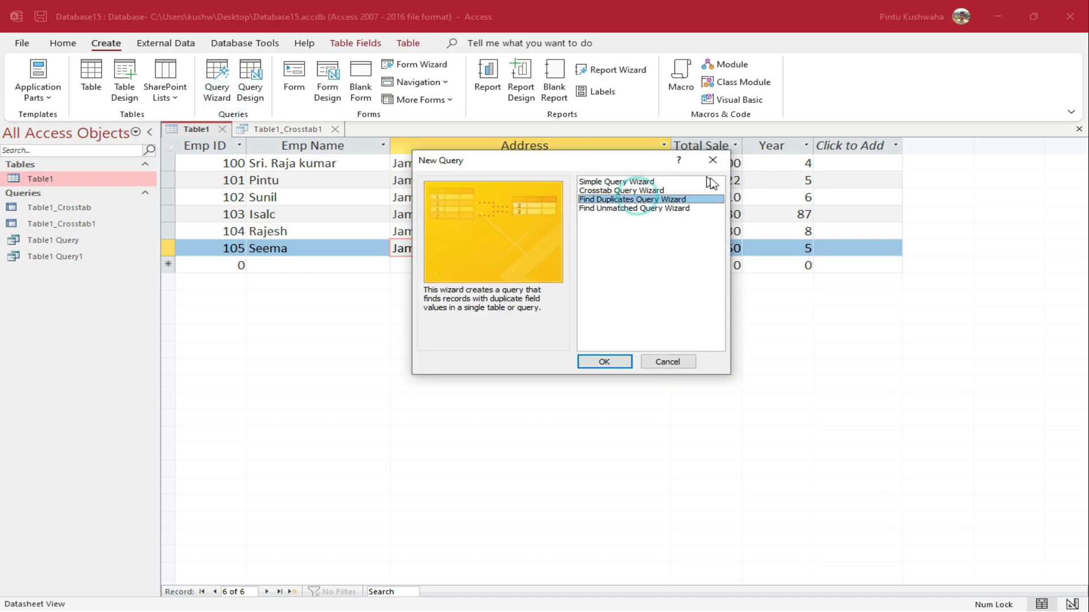
{"action": "left_click", "coordinate": [619, 363]}
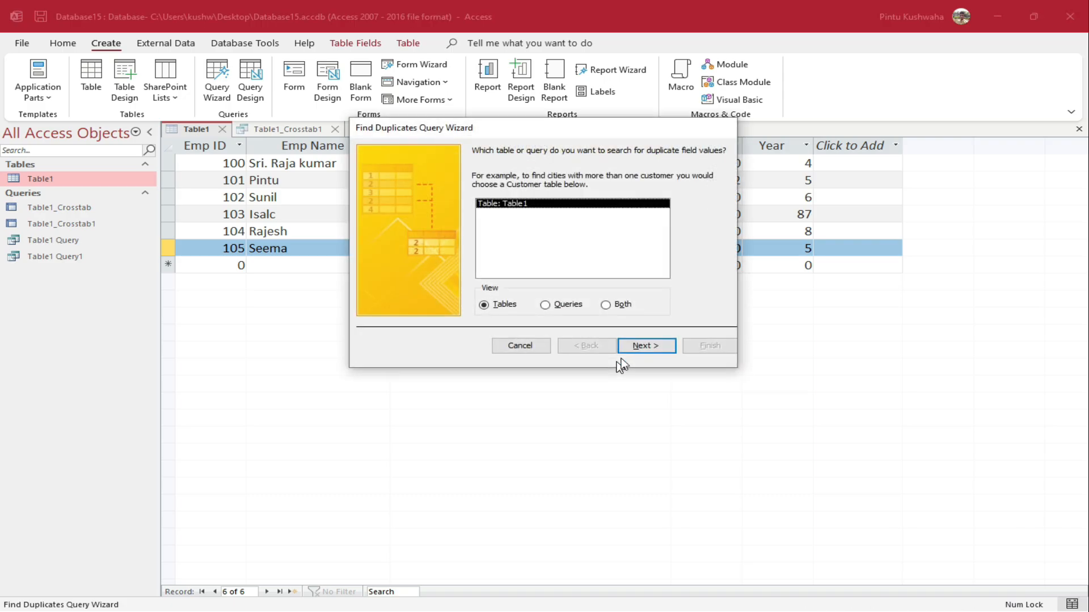
{"action": "left_click", "coordinate": [656, 347]}
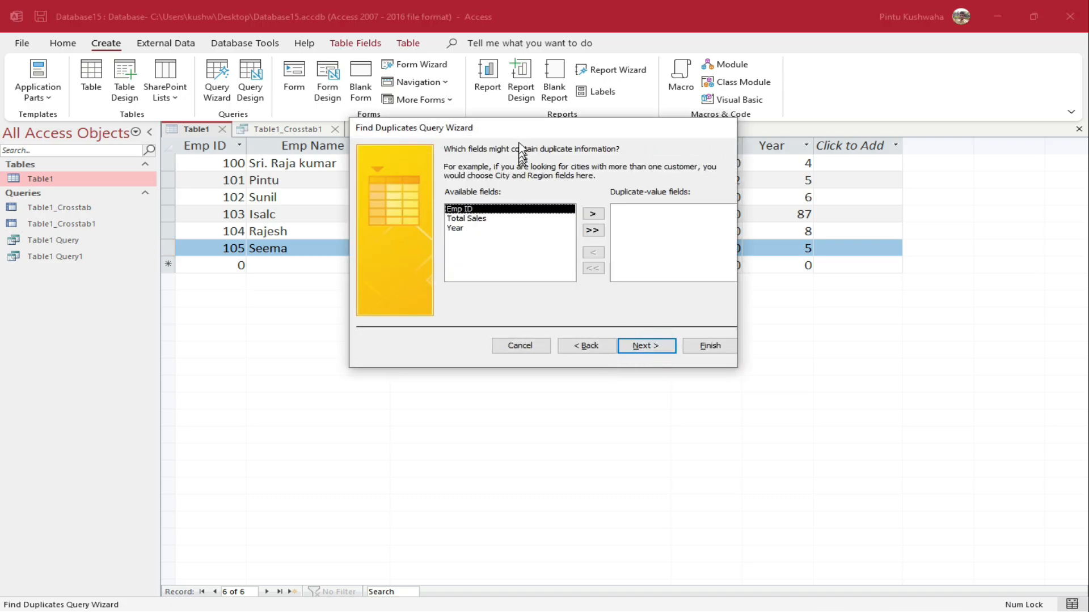
{"action": "left_click_drag", "start_coordinate": [524, 128], "coordinate": [587, 254]}
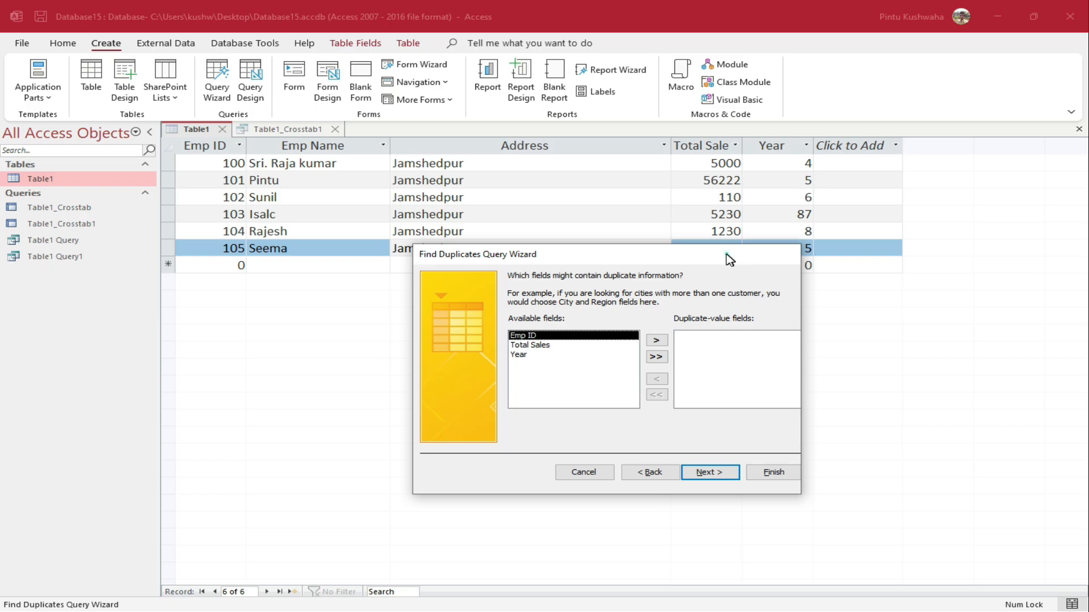
{"action": "left_click_drag", "start_coordinate": [729, 260], "coordinate": [676, 293]}
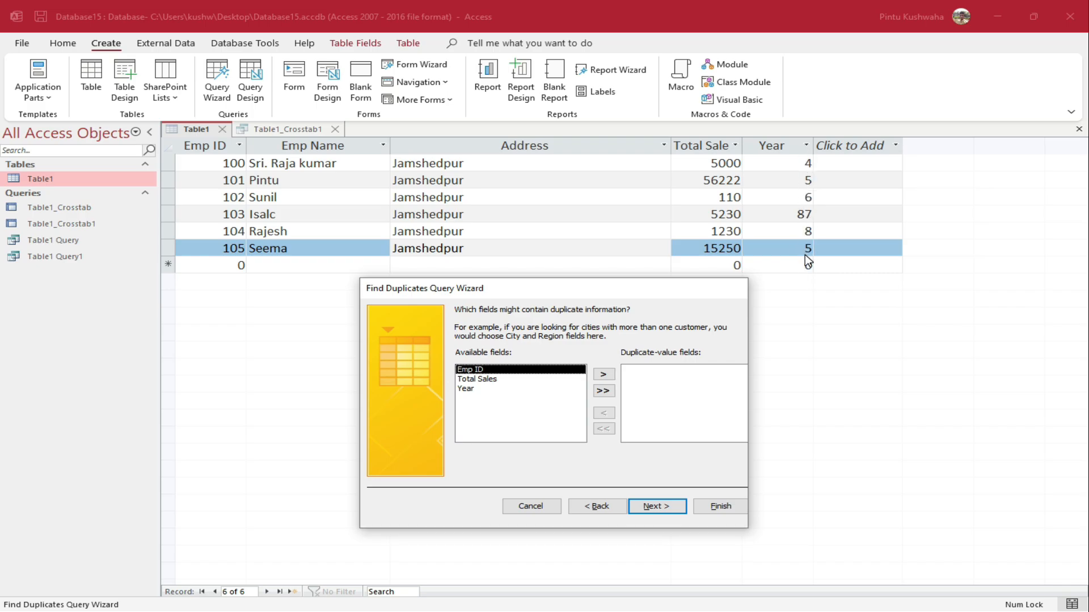
Check Year for duplicates, adding Emp ID and Total Sales as extra output fields
{"action": "left_click", "coordinate": [471, 391]}
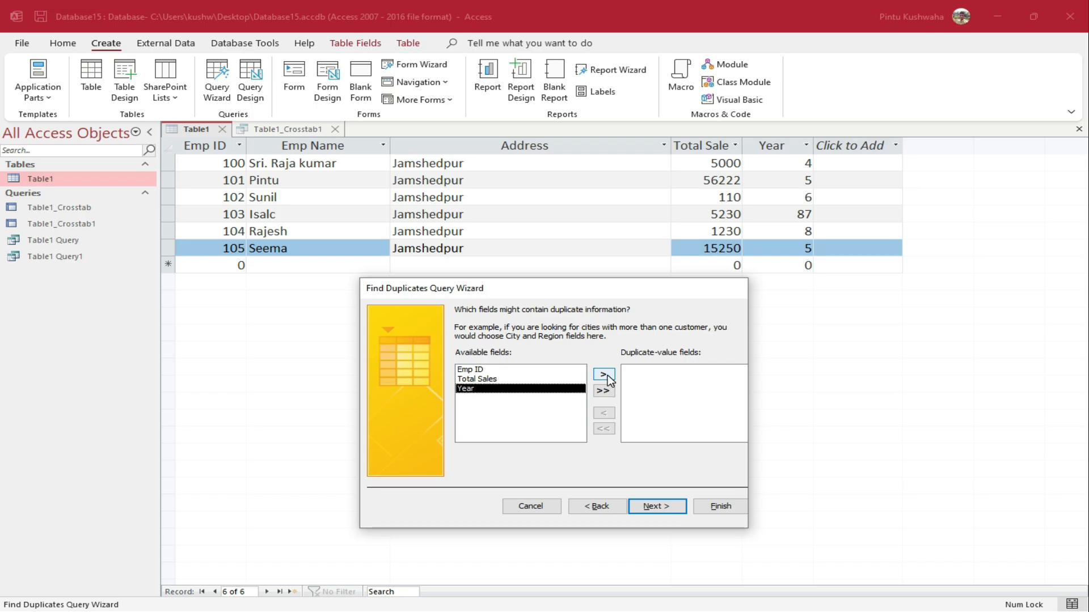
{"action": "left_click", "coordinate": [605, 376]}
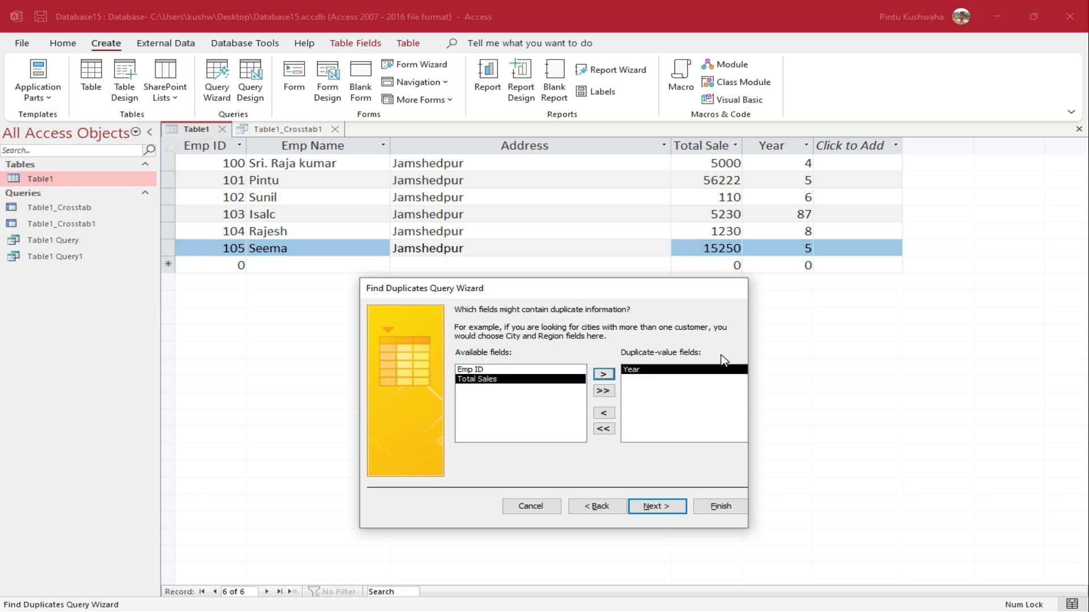
{"action": "left_click", "coordinate": [656, 506]}
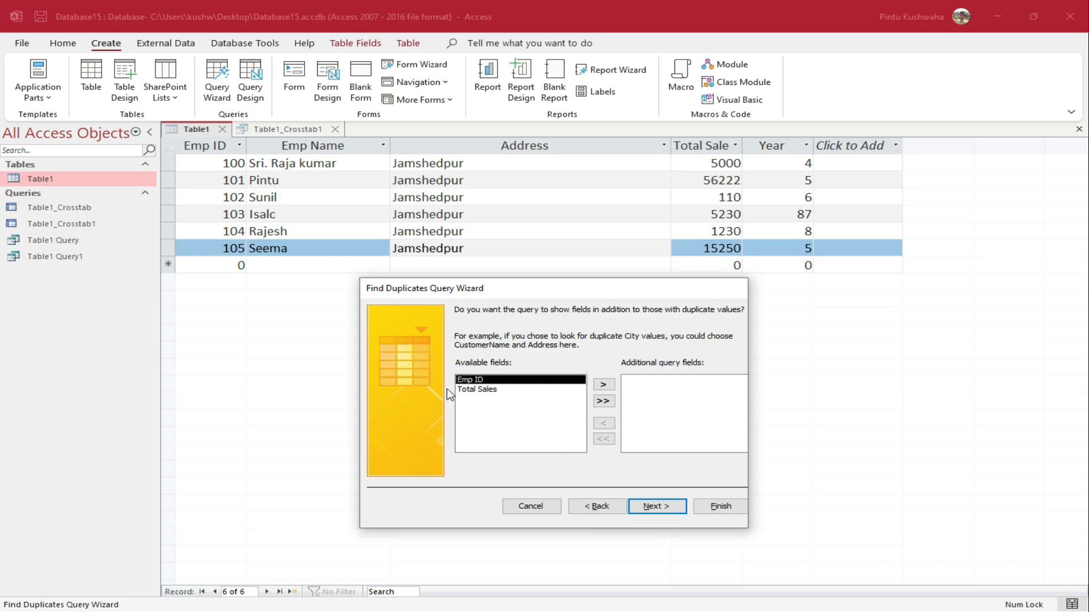
{"action": "left_click", "coordinate": [604, 384]}
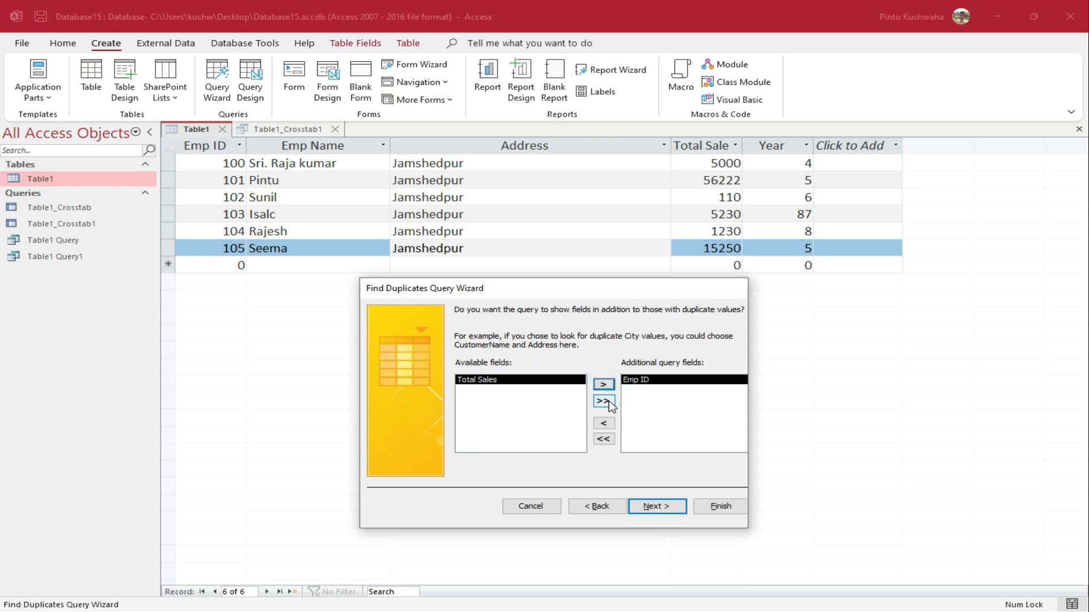
{"action": "left_click", "coordinate": [604, 385]}
{"action": "left_click", "coordinate": [667, 508]}
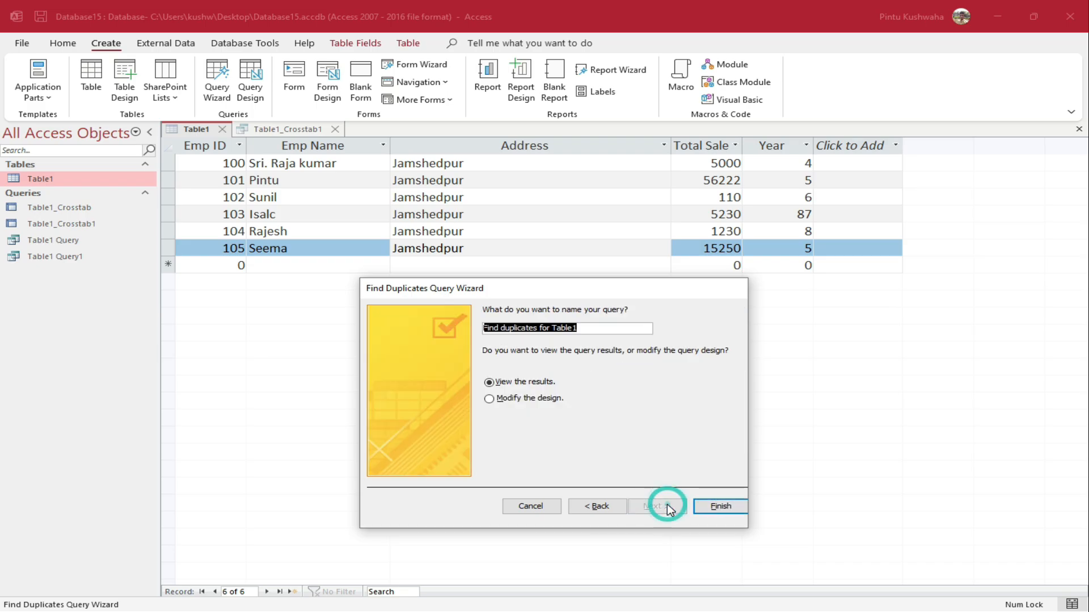
{"action": "left_click", "coordinate": [711, 506]}
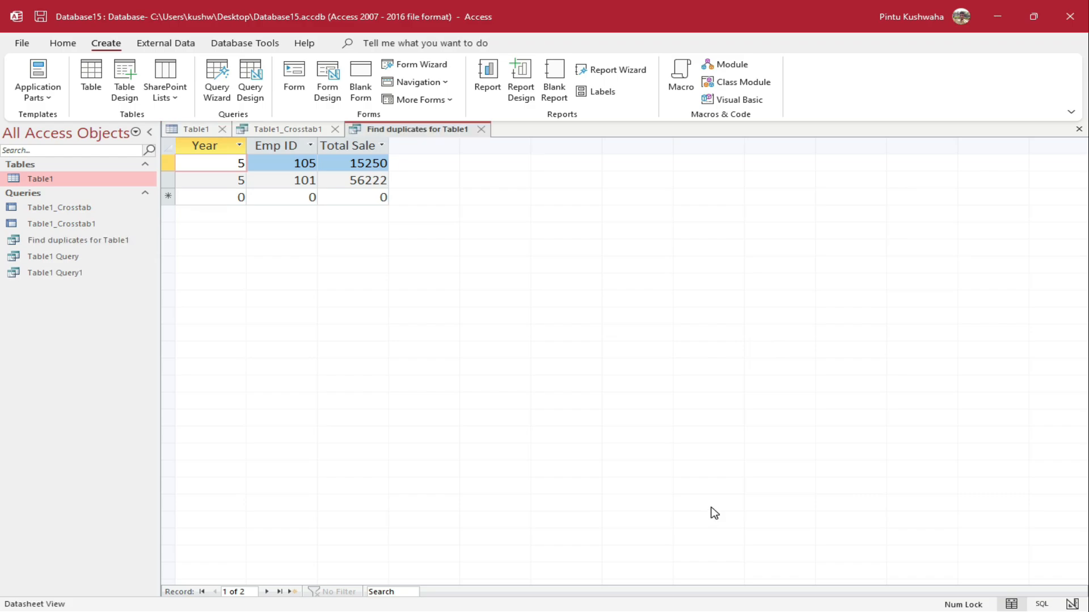
Review the duplicate records' Year values and compare the Table1 and crosstab tabs
{"action": "left_click", "coordinate": [234, 161]}
{"action": "left_click", "coordinate": [240, 180]}
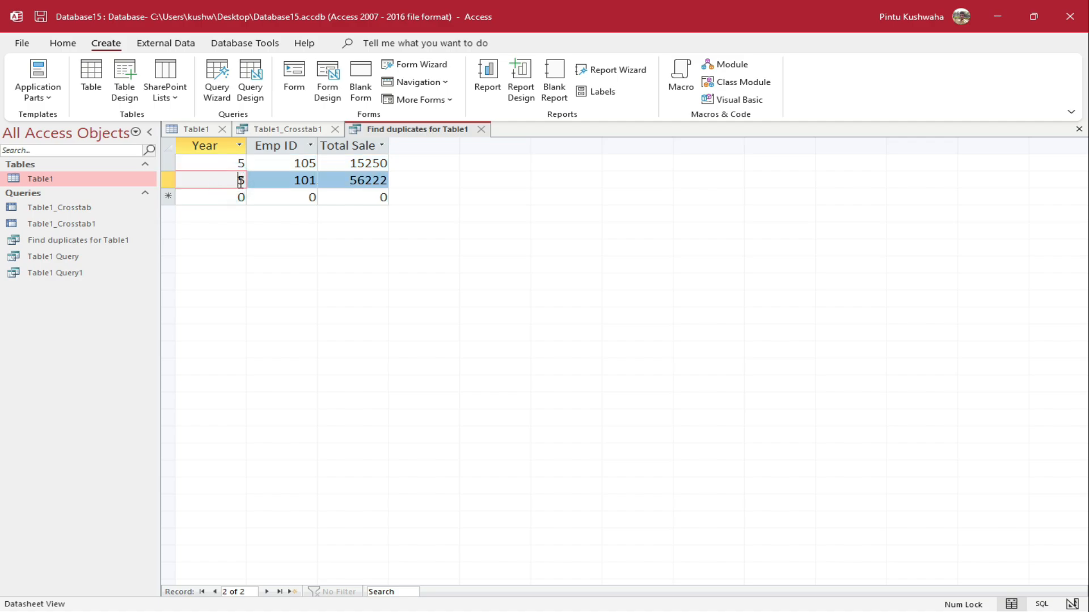
{"action": "double_click", "coordinate": [226, 163]}
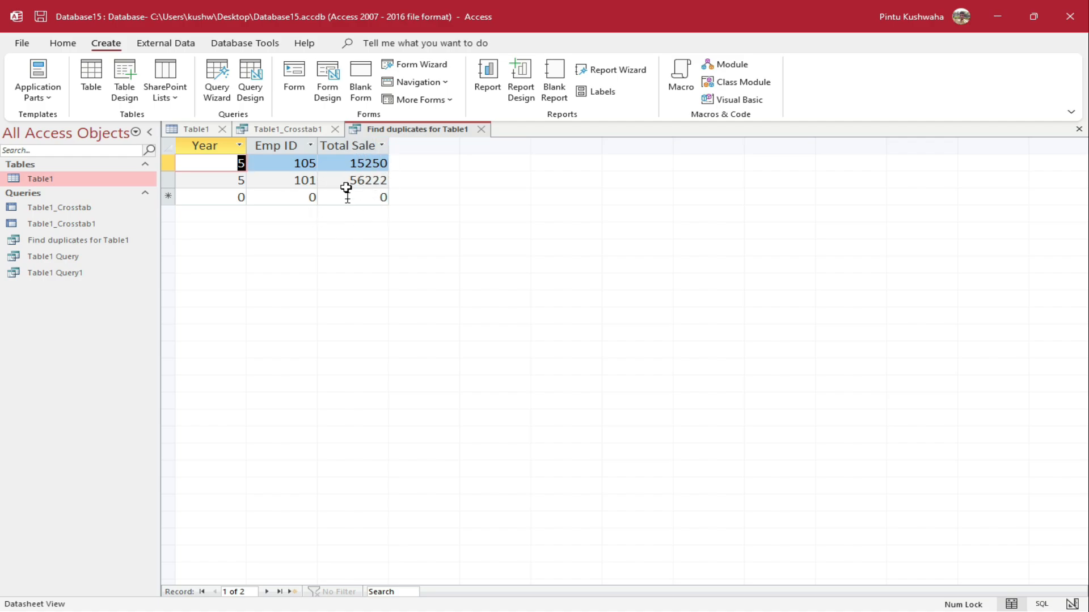
{"action": "left_click", "coordinate": [264, 129]}
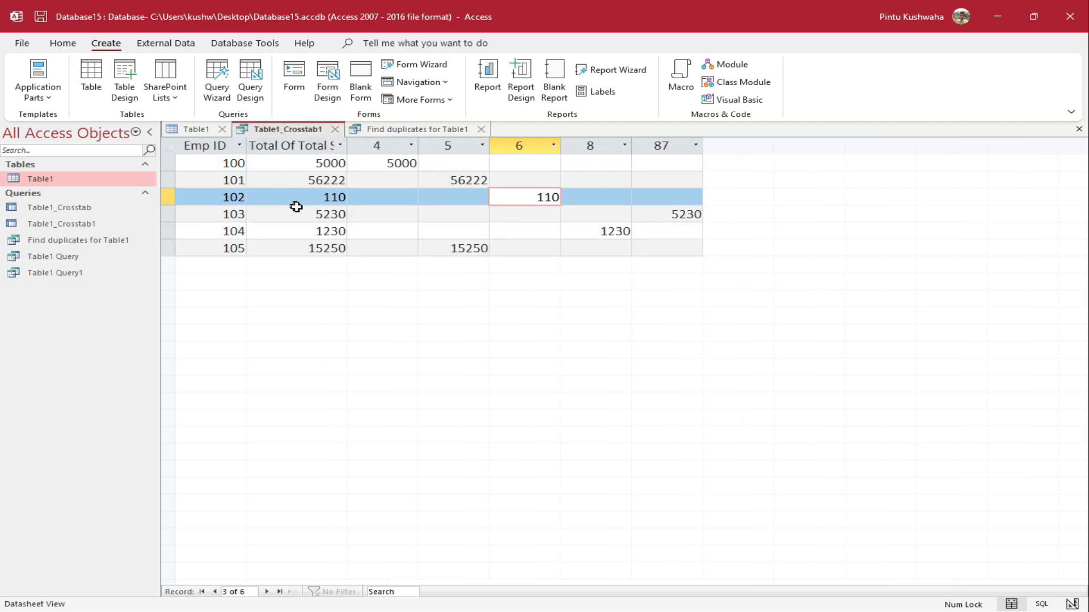
{"action": "left_click", "coordinate": [185, 134]}
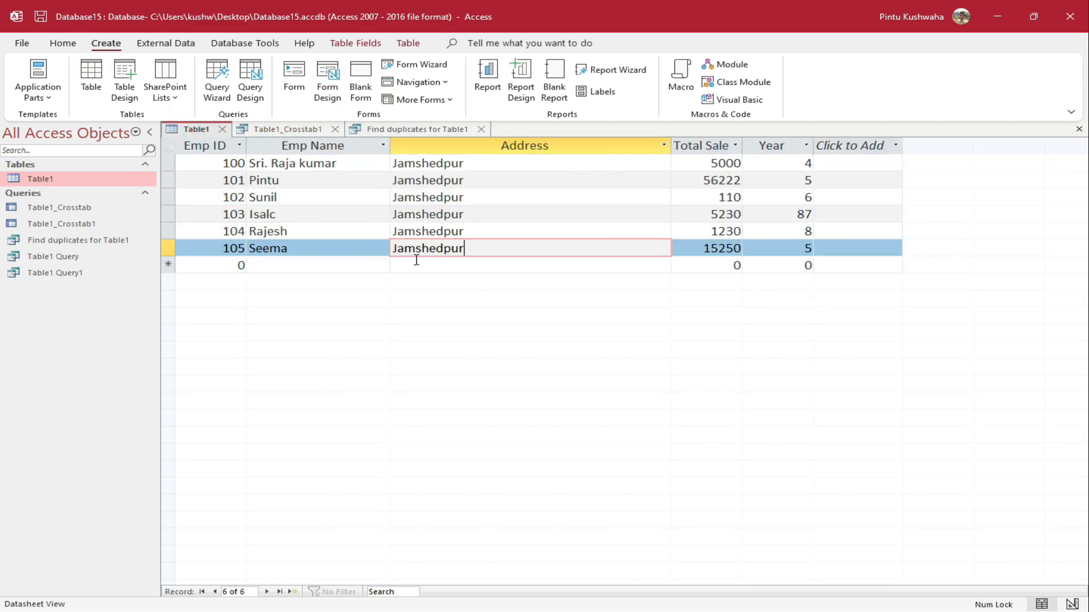
Close Table1_Crosstab1, saving its layout, and close the duplicates results
{"action": "left_click", "coordinate": [337, 130]}
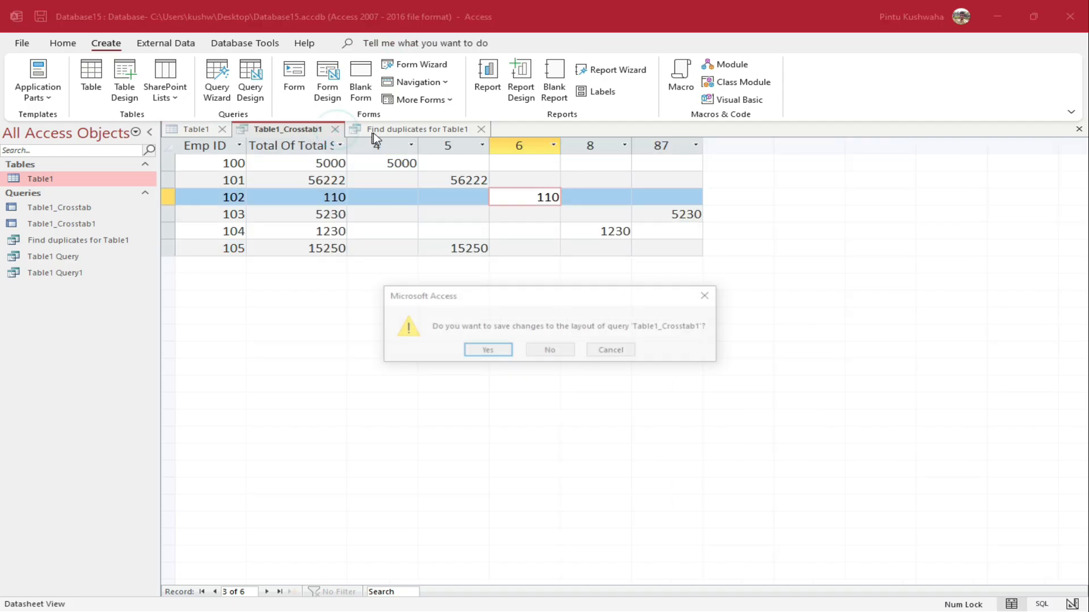
{"action": "left_click", "coordinate": [489, 352]}
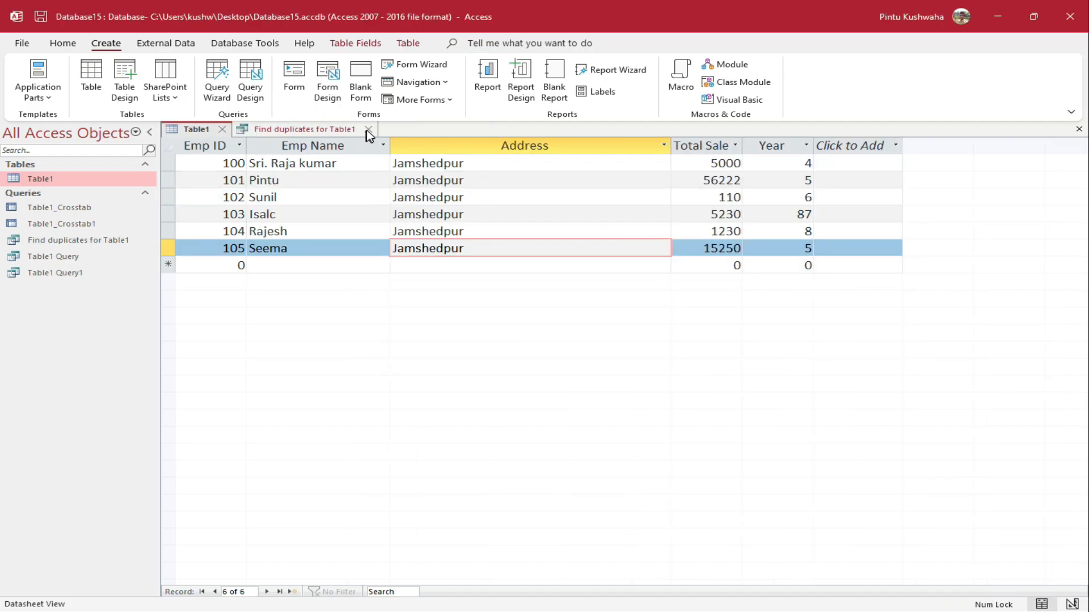
{"action": "left_click", "coordinate": [367, 129]}
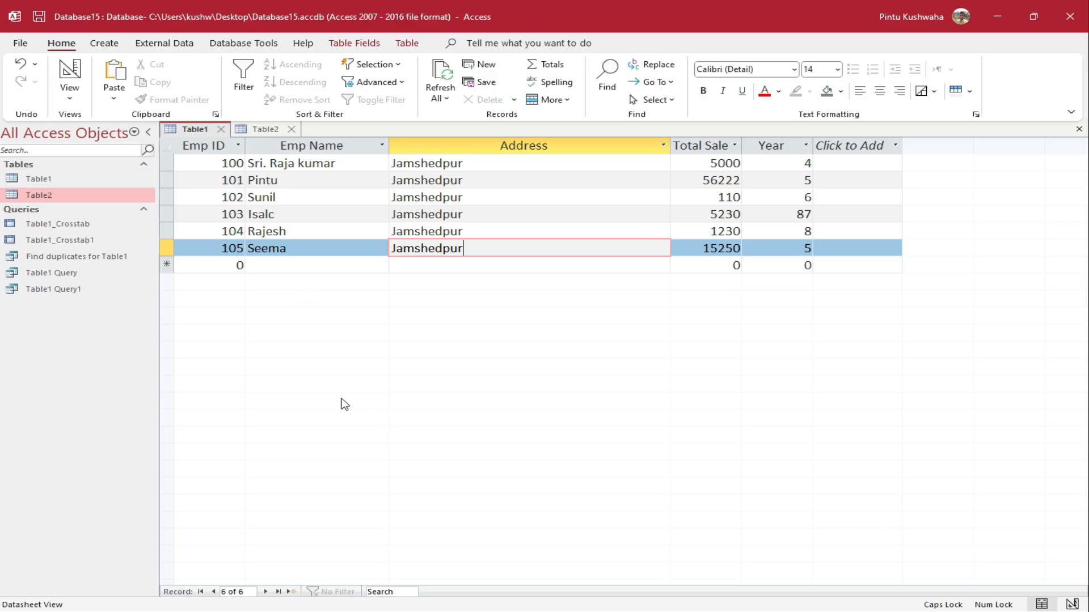
Compare the Table1 and Table2 datasheets by switching between them, ending on Table1
{"action": "left_click", "coordinate": [259, 130]}
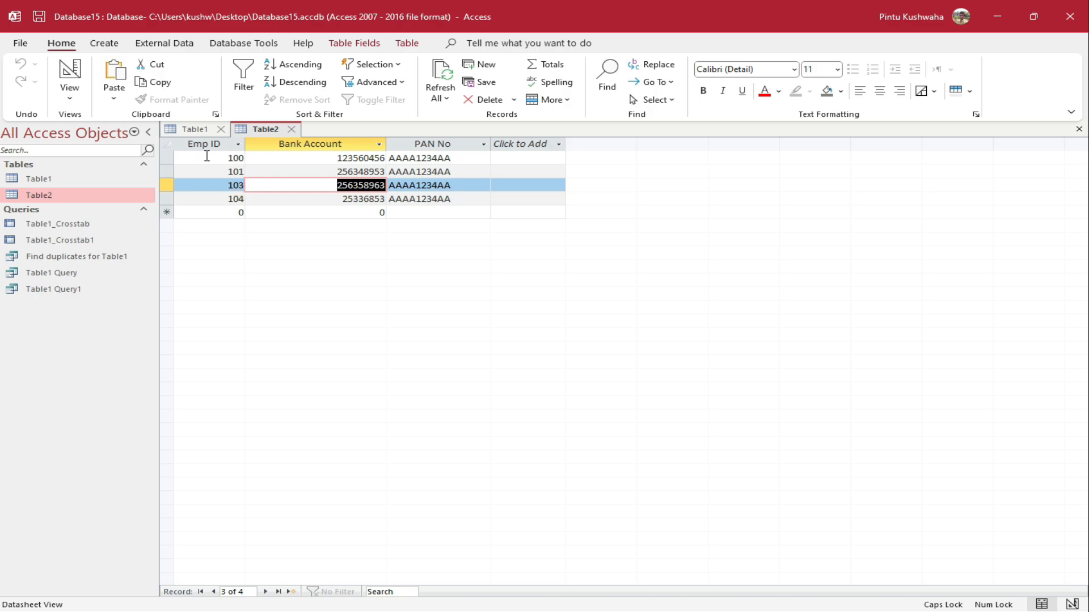
{"action": "left_click", "coordinate": [193, 130]}
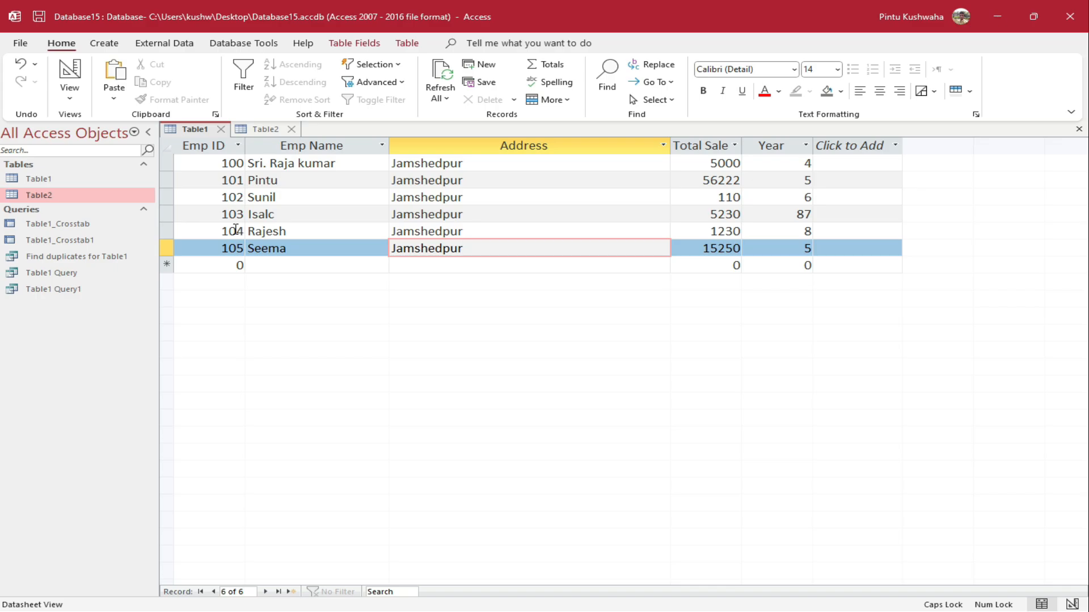
{"action": "left_click", "coordinate": [264, 130]}
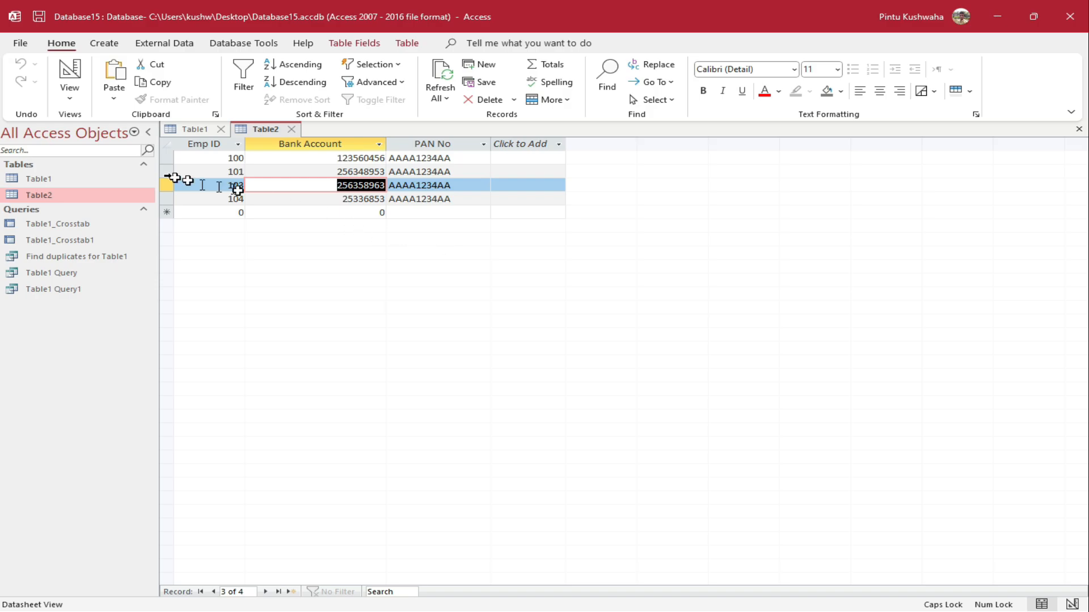
{"action": "left_click", "coordinate": [172, 131]}
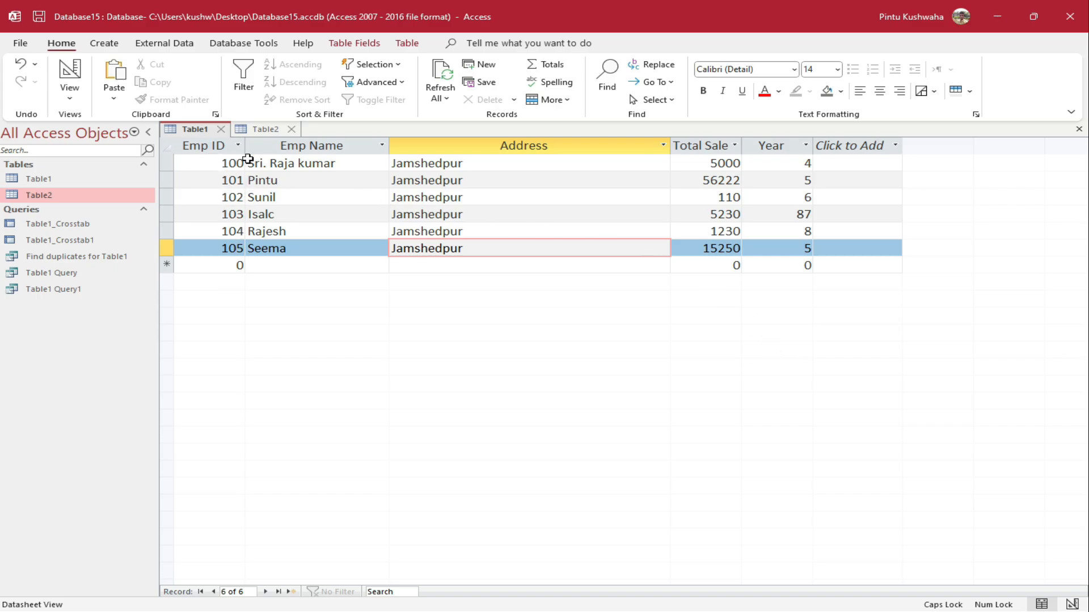
{"action": "left_click", "coordinate": [261, 127]}
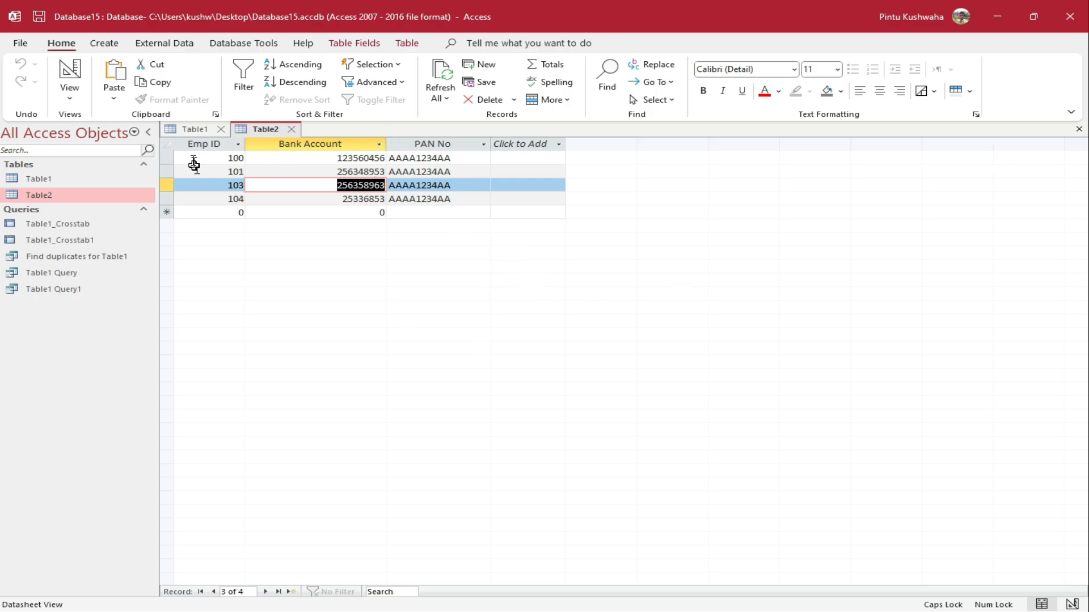
{"action": "left_click", "coordinate": [189, 132]}
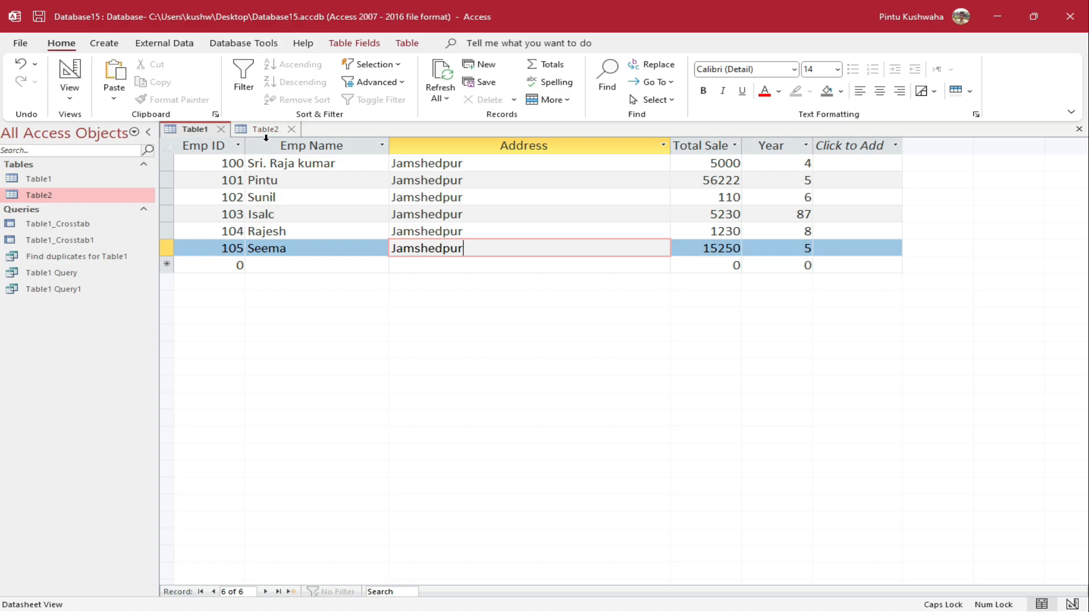
{"action": "left_click", "coordinate": [101, 43]}
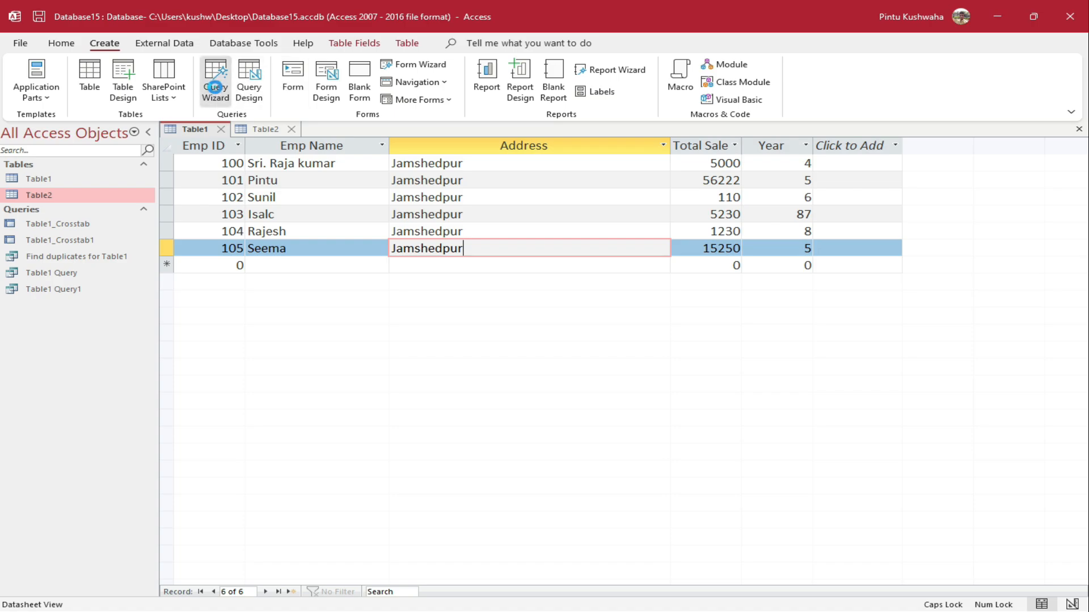
Create an unmatched query of Table1 against Table2 on Emp ID, returning all Table1 fields
{"action": "left_click", "coordinate": [216, 80]}
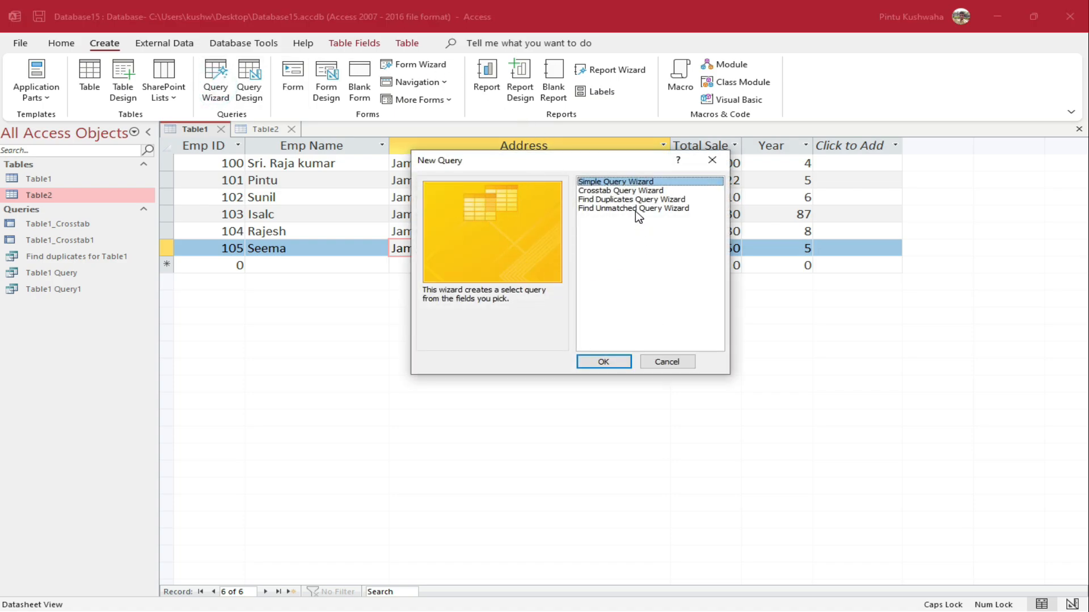
{"action": "left_click", "coordinate": [636, 209]}
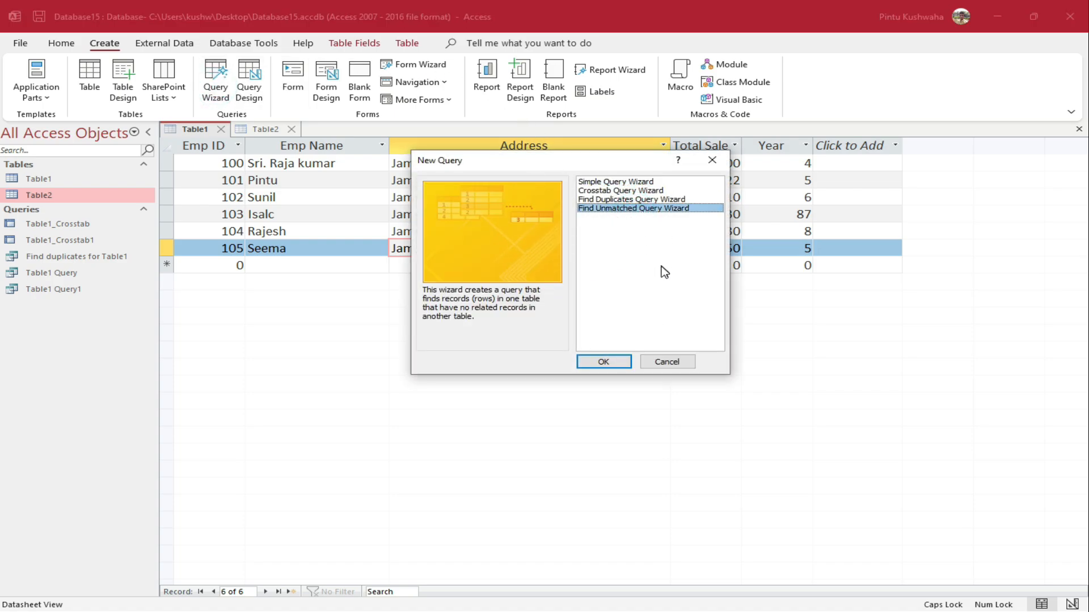
{"action": "left_click", "coordinate": [614, 363]}
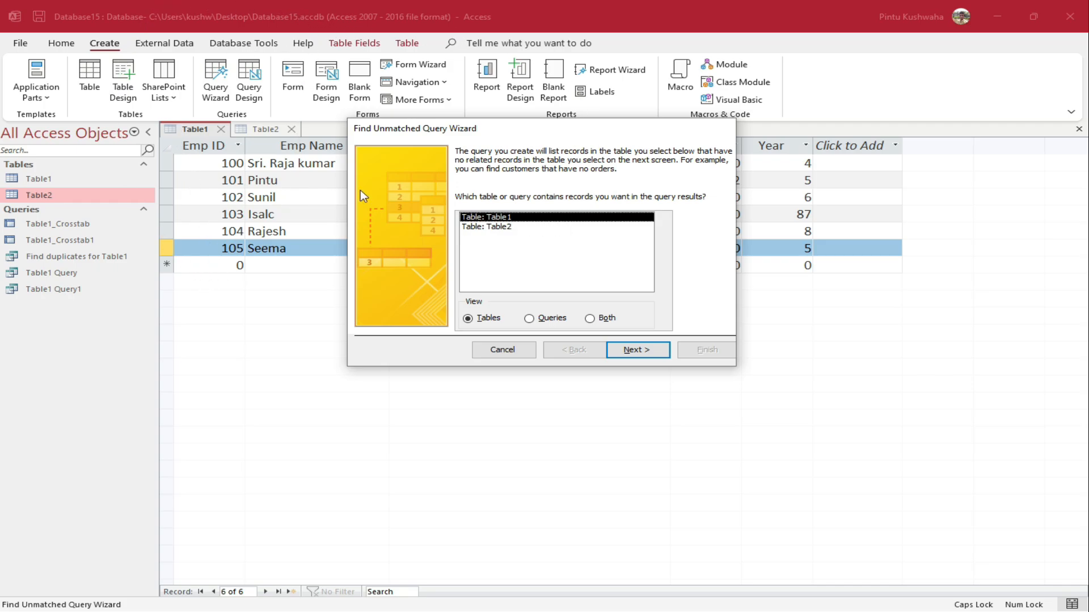
{"action": "left_click", "coordinate": [626, 349]}
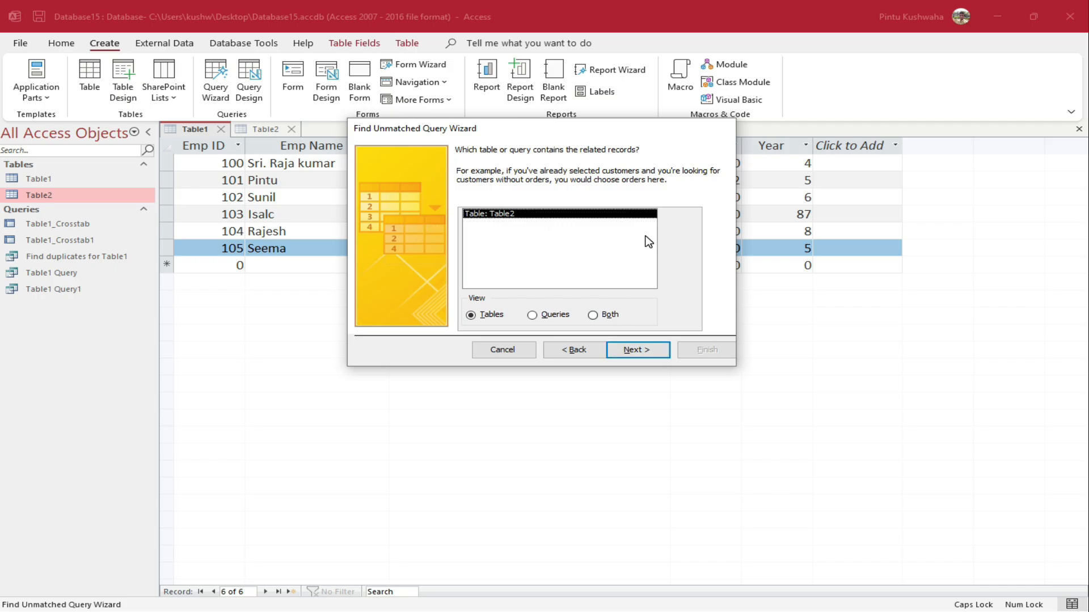
{"action": "left_click", "coordinate": [630, 357]}
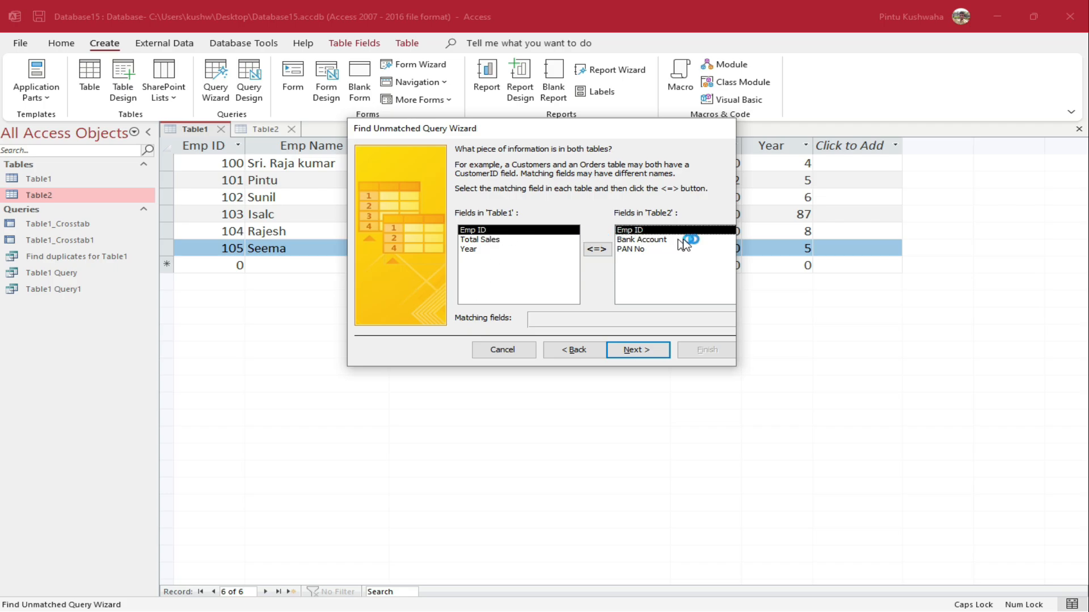
{"action": "left_click", "coordinate": [650, 352]}
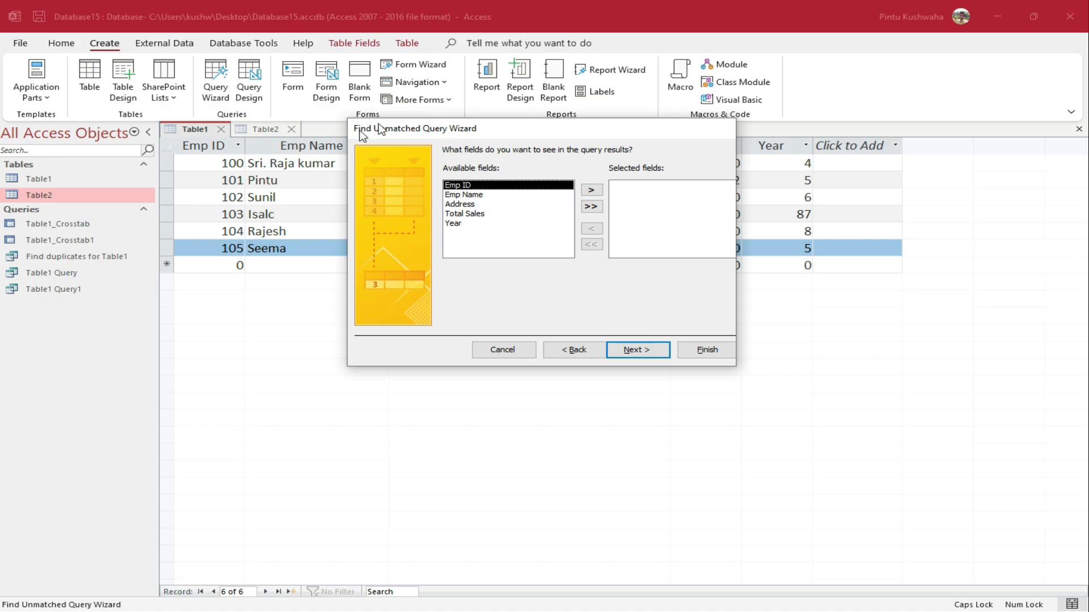
{"action": "left_click", "coordinate": [590, 206]}
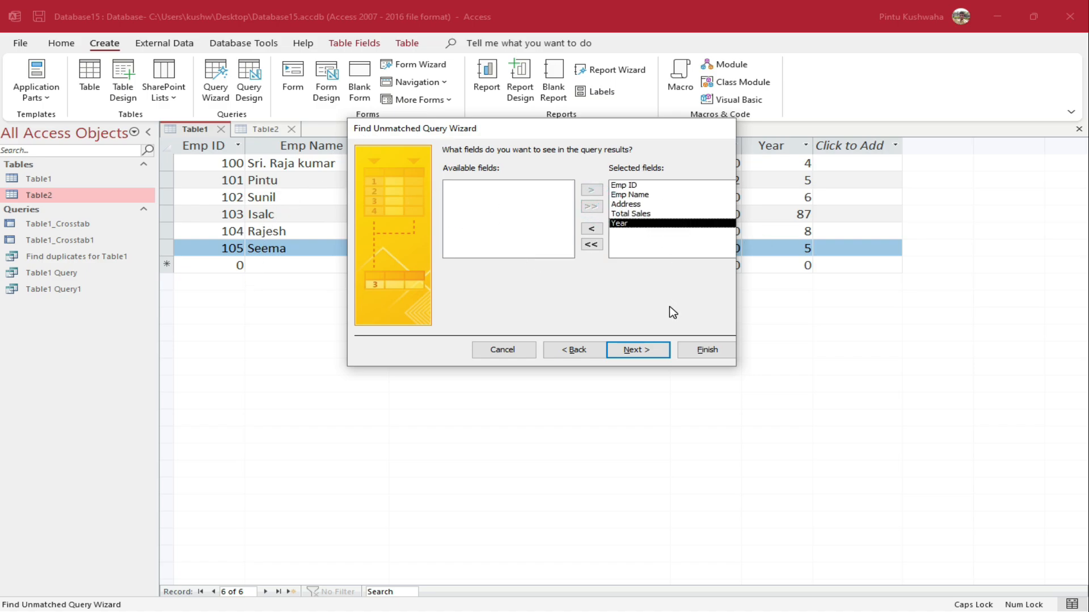
{"action": "left_click", "coordinate": [647, 347]}
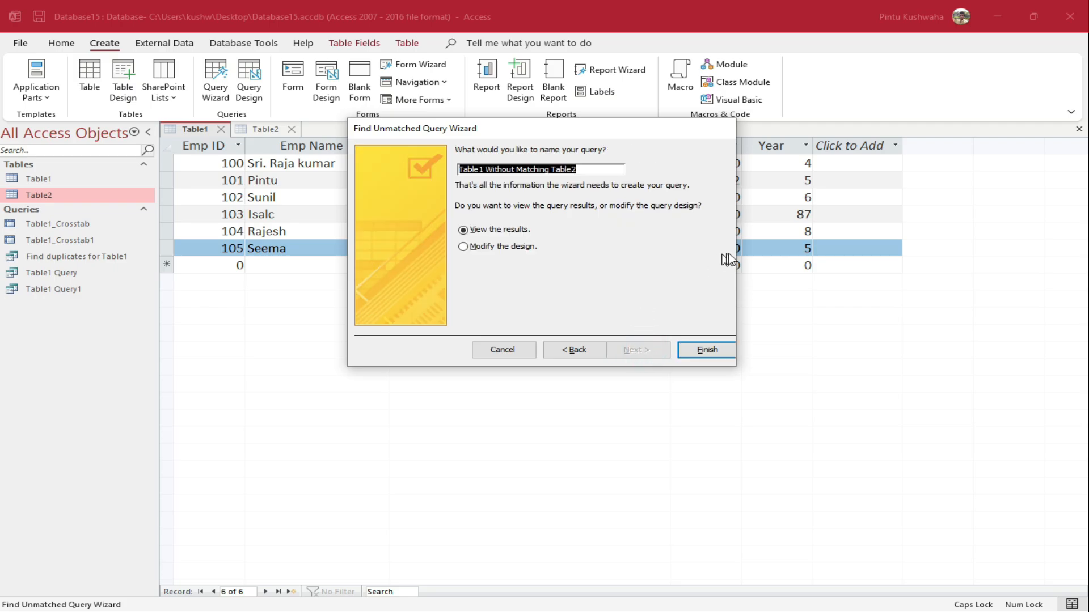
{"action": "left_click", "coordinate": [717, 349]}
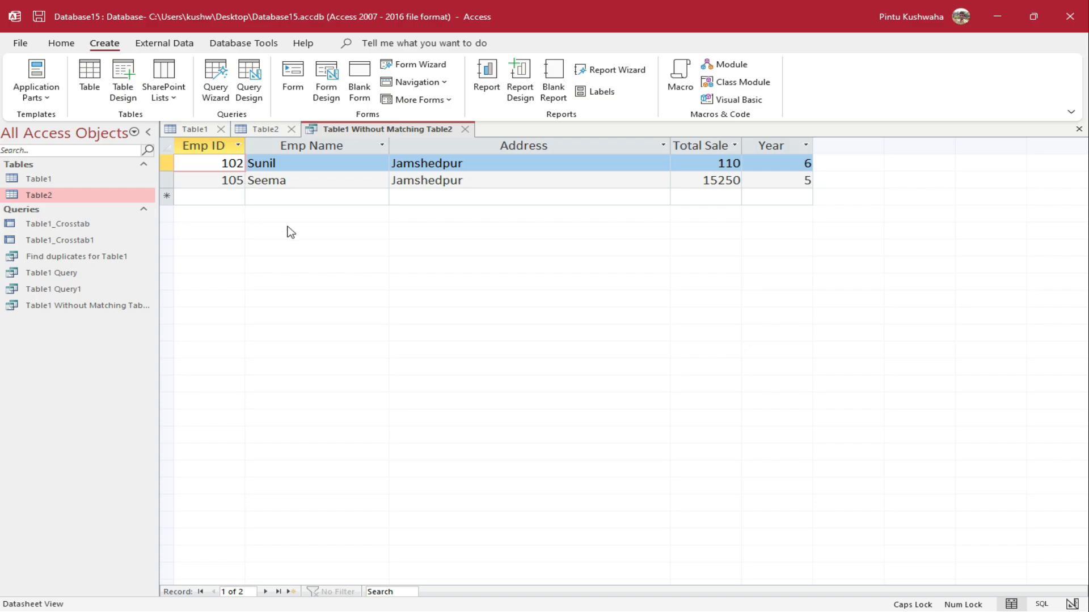
Compare Table2, the unmatched results and Table1, then start a blank query in Design View
{"action": "left_click", "coordinate": [262, 130]}
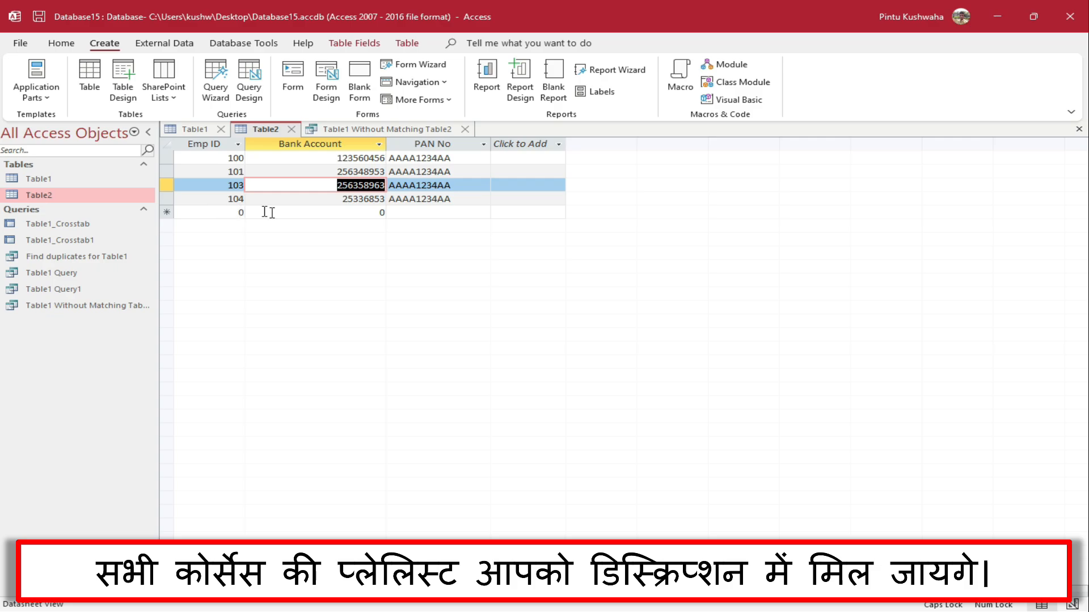
{"action": "left_click", "coordinate": [382, 130]}
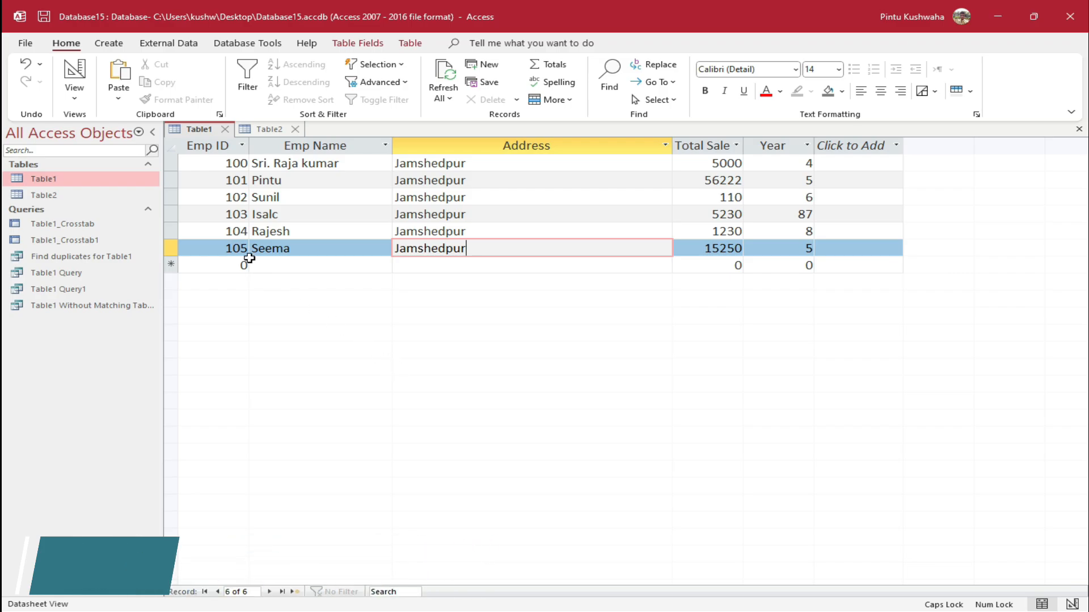
{"action": "left_click", "coordinate": [109, 46]}
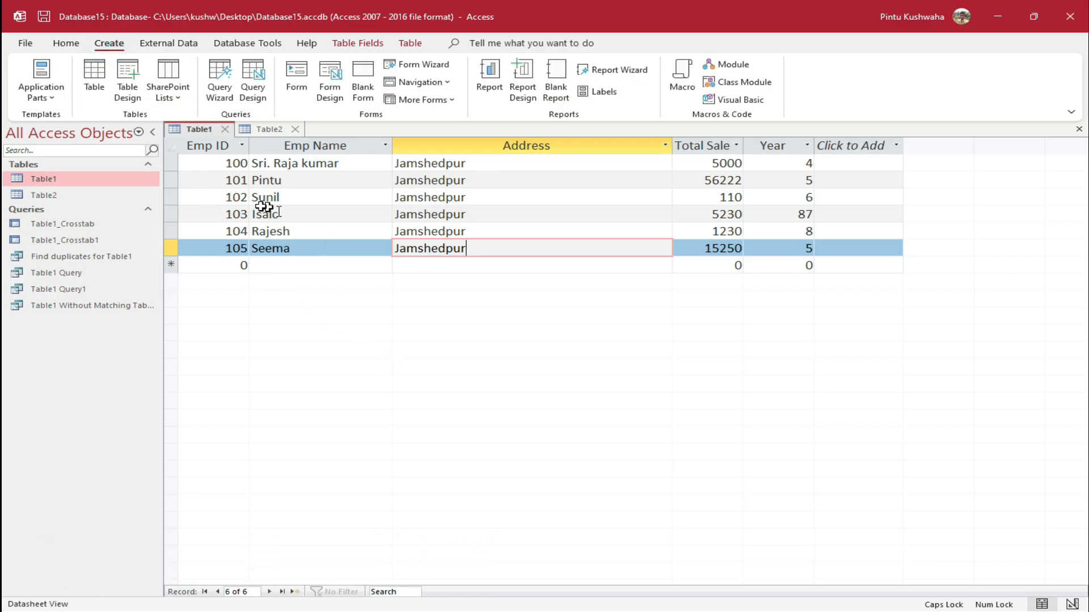
{"action": "left_click", "coordinate": [270, 130]}
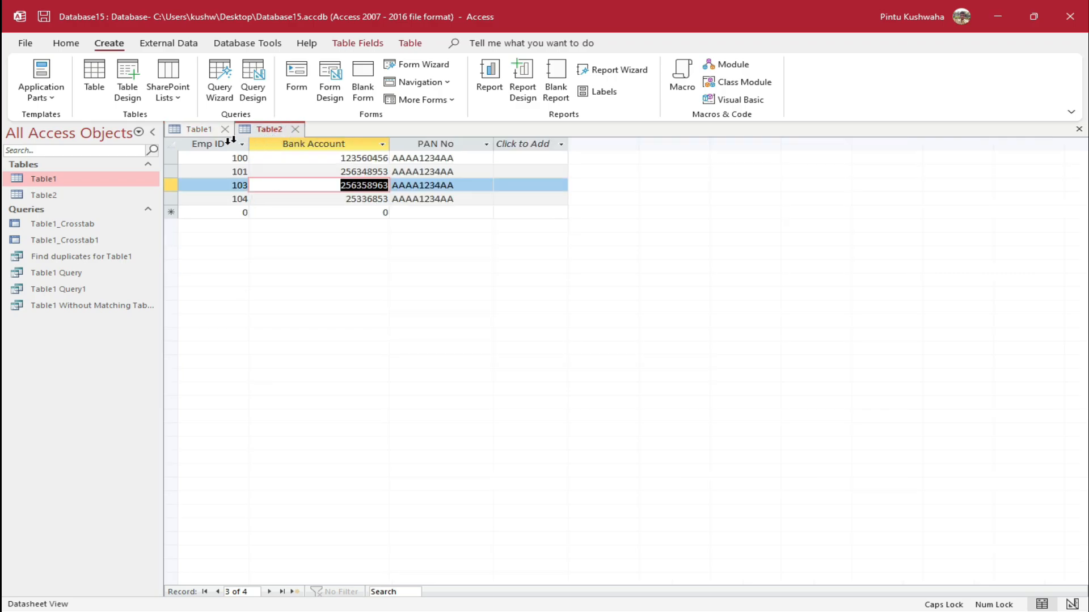
{"action": "left_click", "coordinate": [202, 135]}
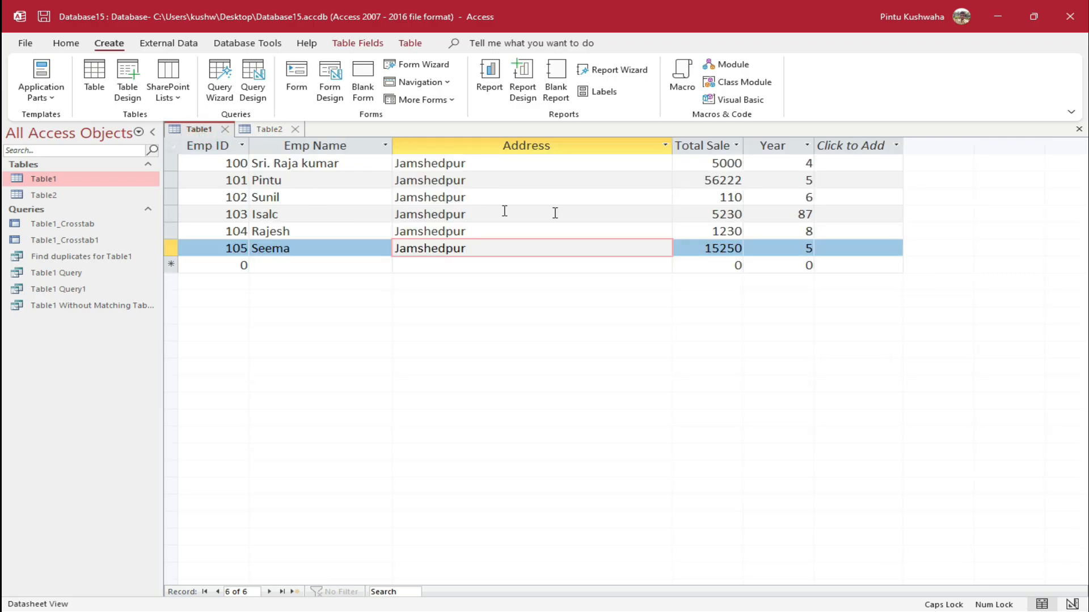
{"action": "left_click", "coordinate": [262, 131]}
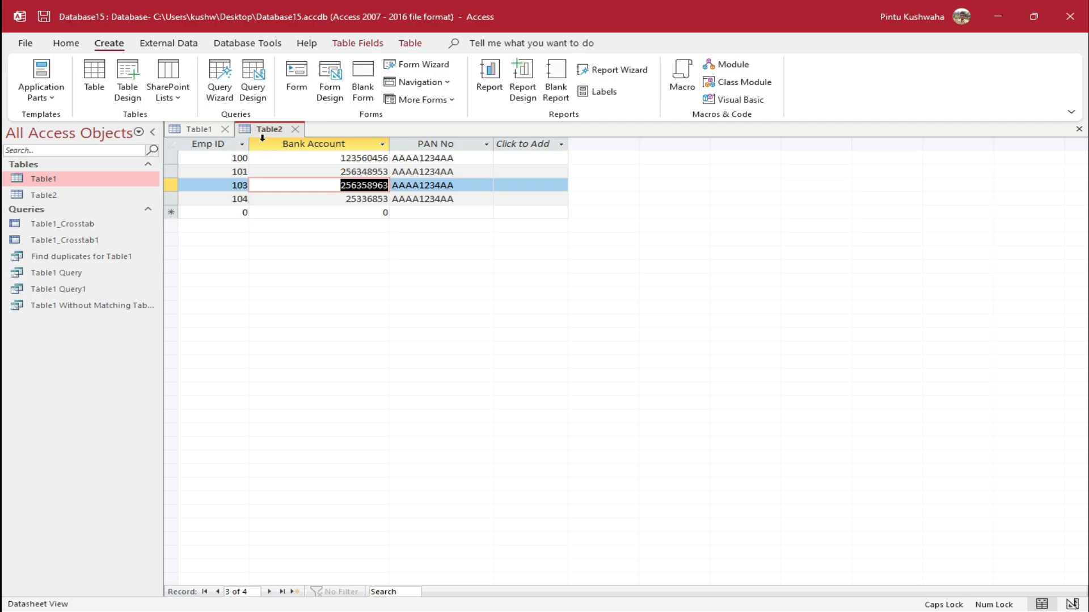
{"action": "left_click", "coordinate": [203, 135]}
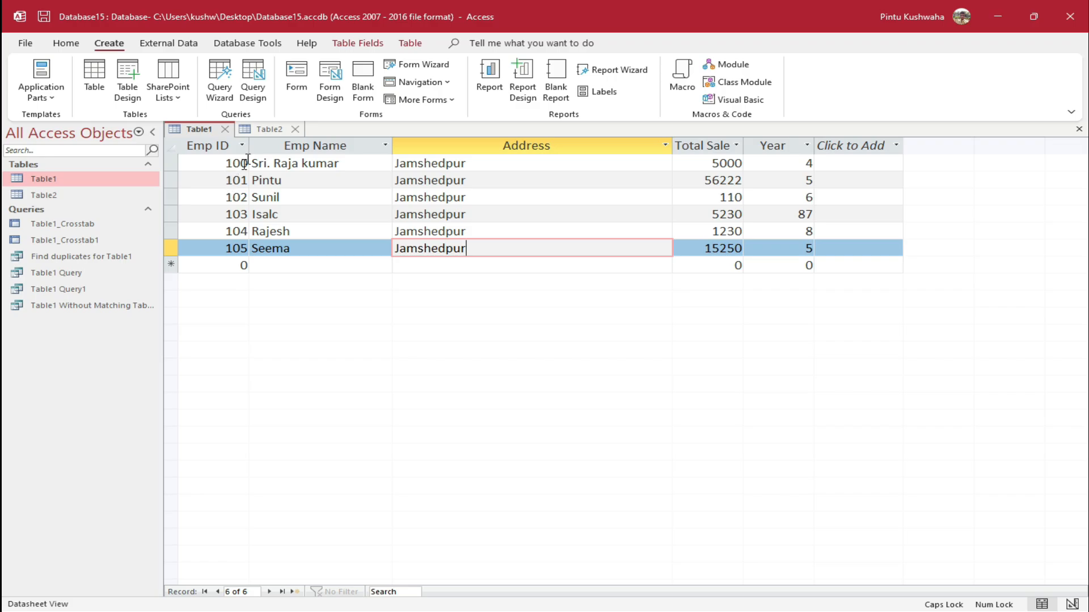
{"action": "left_click", "coordinate": [260, 100]}
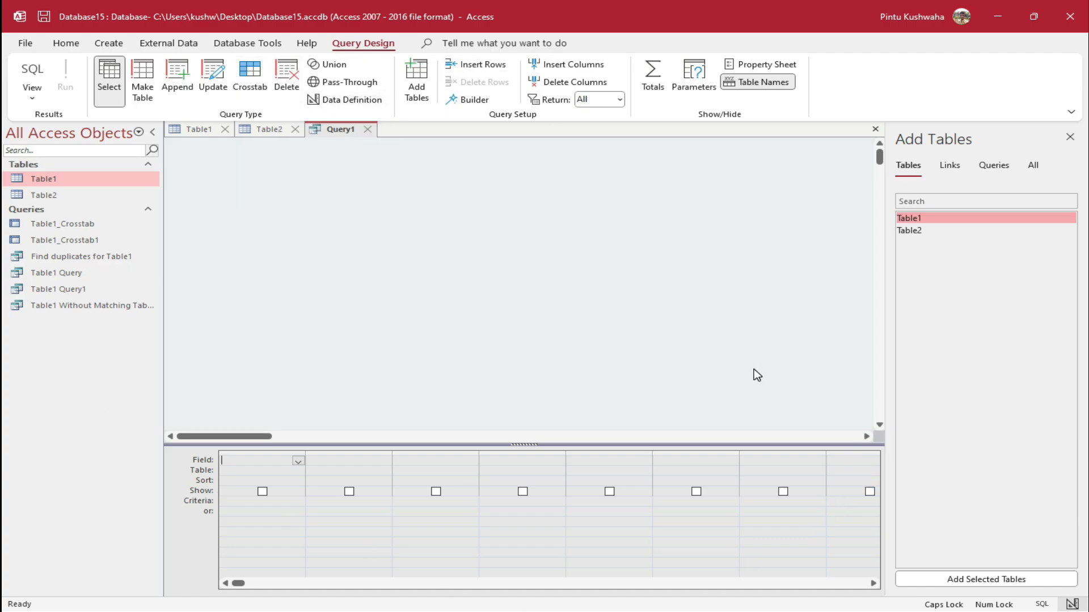
Drag Table1 and Table2 onto the Query1 design canvas
{"action": "left_click", "coordinate": [420, 92]}
{"action": "left_click", "coordinate": [419, 89]}
{"action": "left_click_drag", "start_coordinate": [965, 220], "coordinate": [288, 213]}
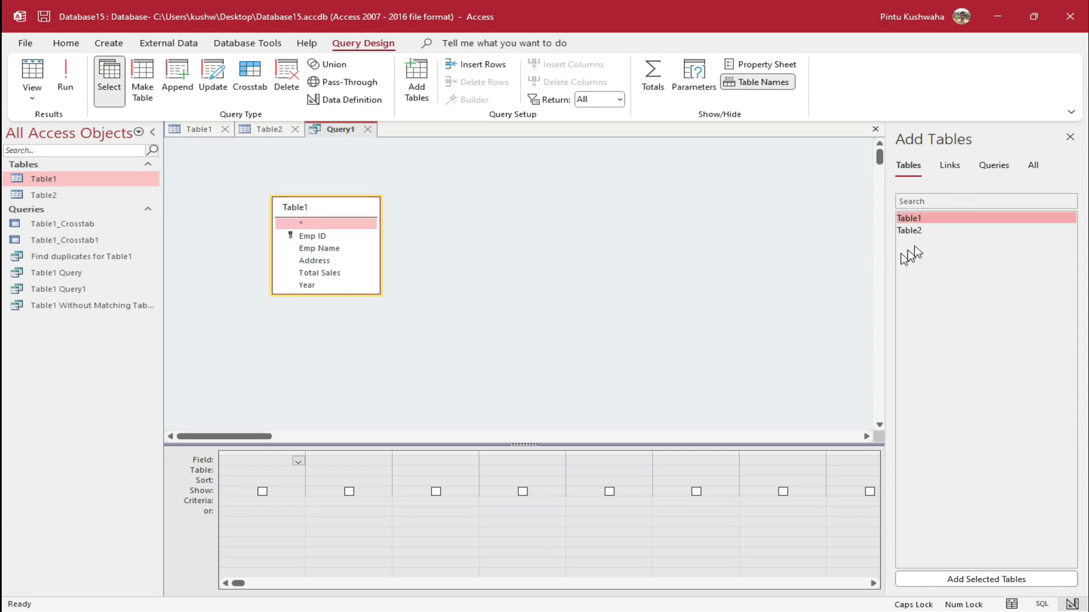
{"action": "left_click", "coordinate": [930, 229]}
{"action": "left_click_drag", "start_coordinate": [592, 221], "coordinate": [519, 200]}
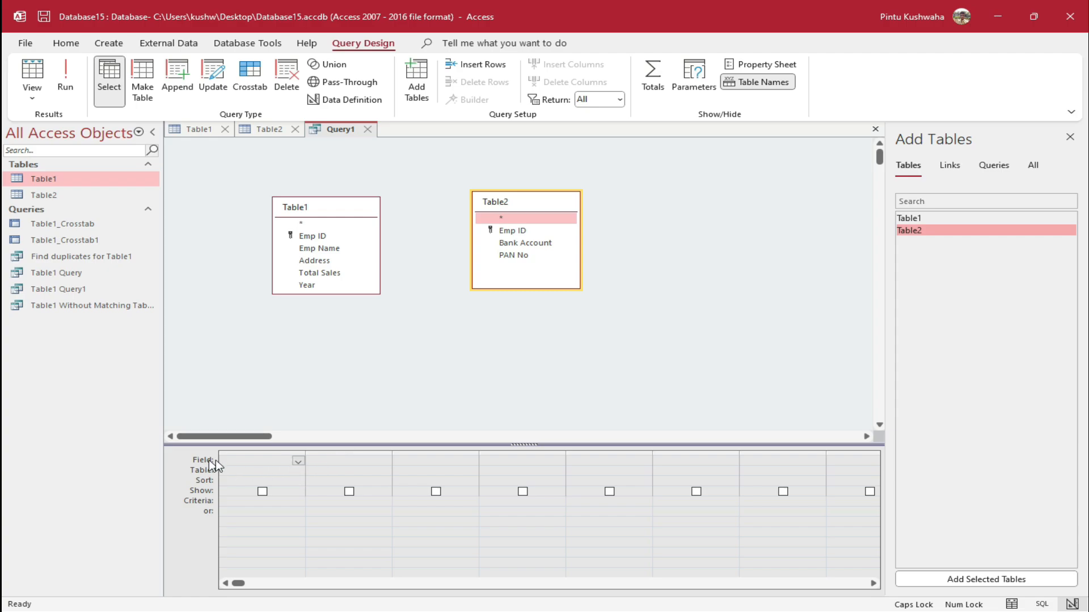
{"action": "left_click", "coordinate": [299, 461]}
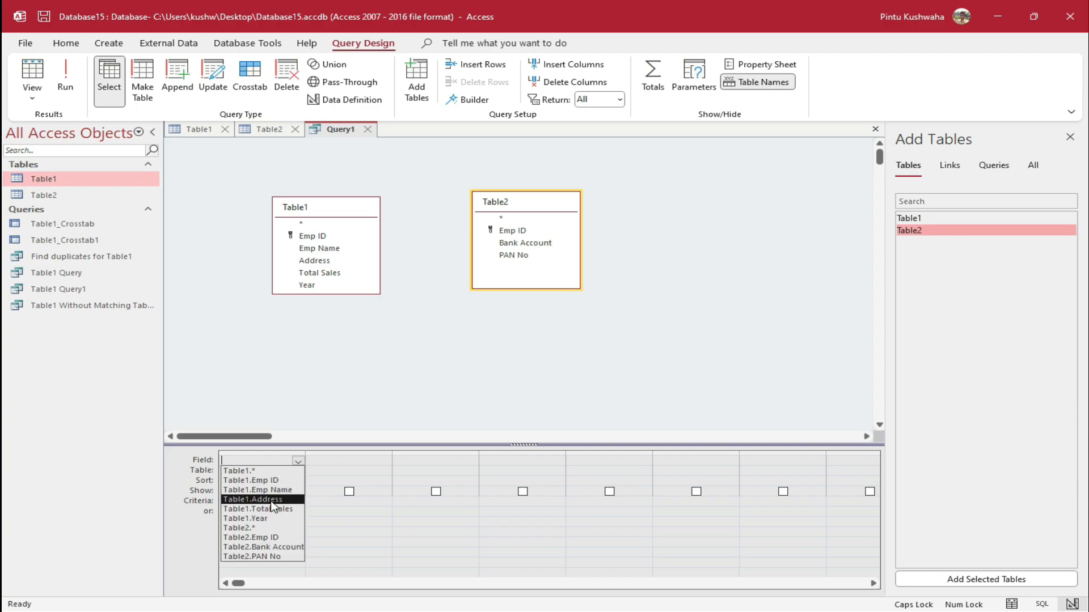
Fill the first five columns with Table1's Emp ID, Emp Name, Address, Total Sales and Year
{"action": "left_click", "coordinate": [273, 480]}
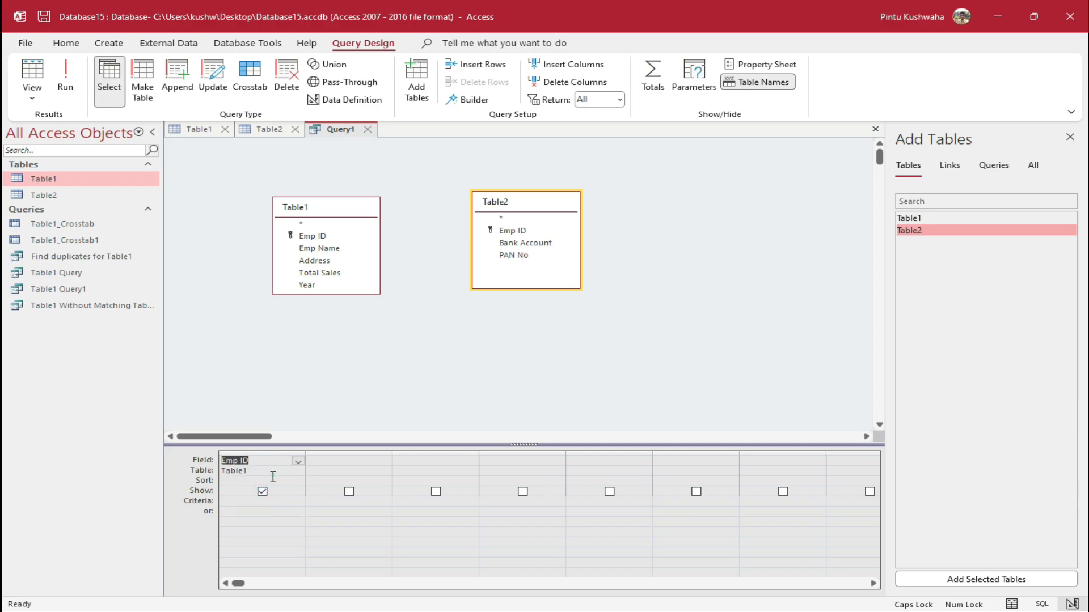
{"action": "left_click", "coordinate": [371, 464]}
{"action": "left_click", "coordinate": [385, 459]}
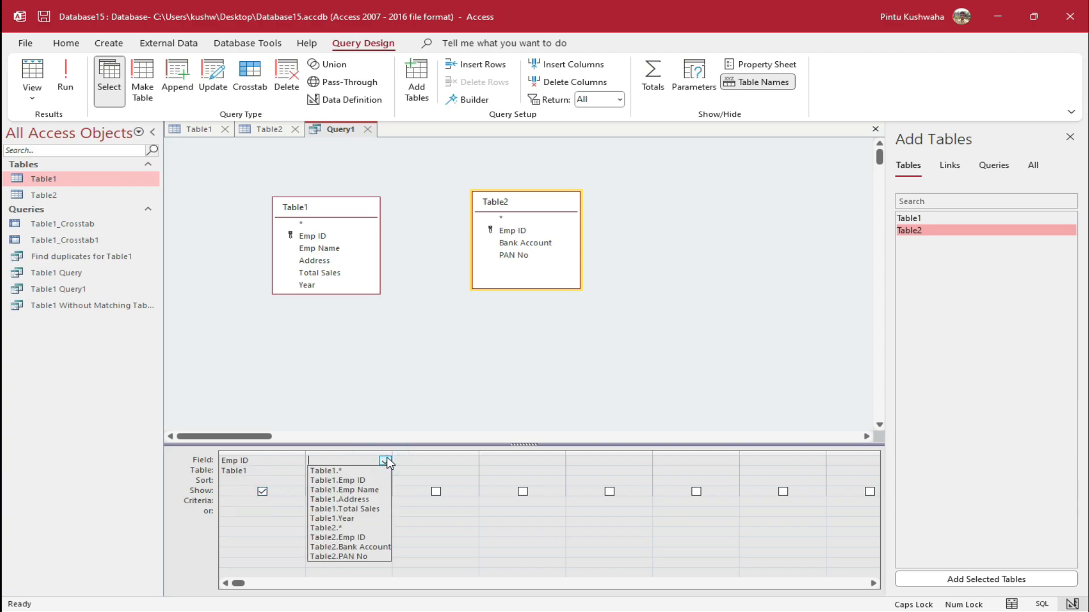
{"action": "left_click", "coordinate": [376, 489]}
{"action": "left_click", "coordinate": [449, 459]}
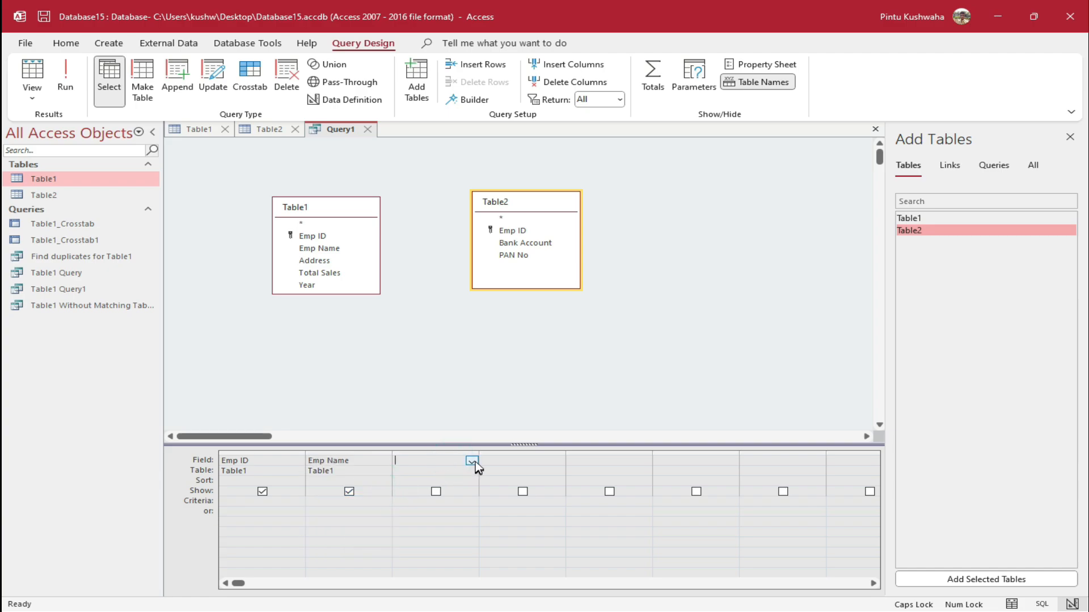
{"action": "left_click", "coordinate": [471, 461]}
{"action": "left_click", "coordinate": [461, 500]}
{"action": "left_click", "coordinate": [516, 462]}
{"action": "left_click", "coordinate": [558, 461]}
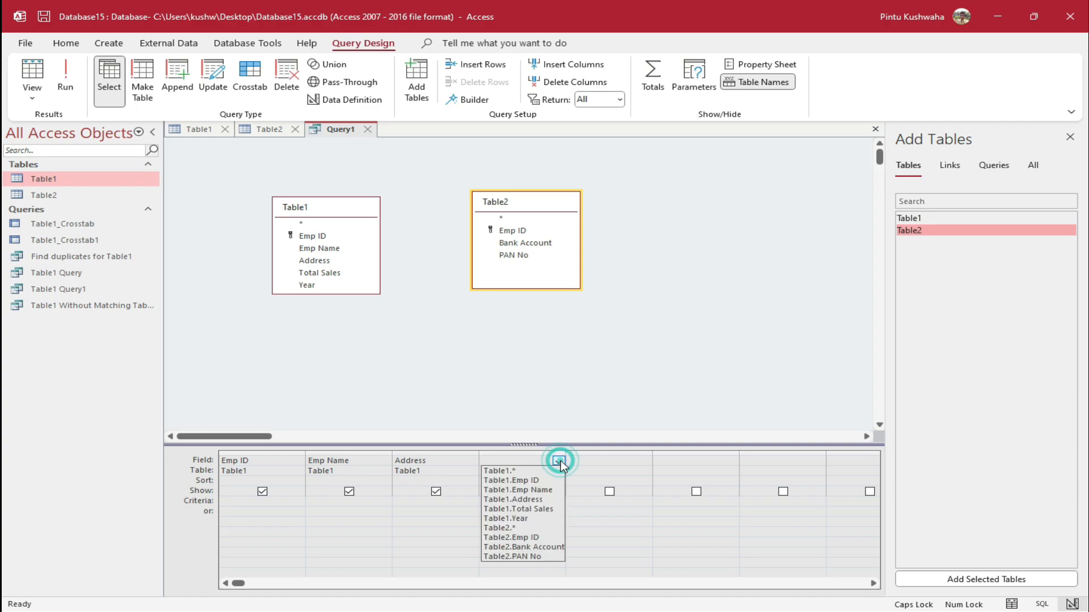
{"action": "left_click", "coordinate": [543, 511]}
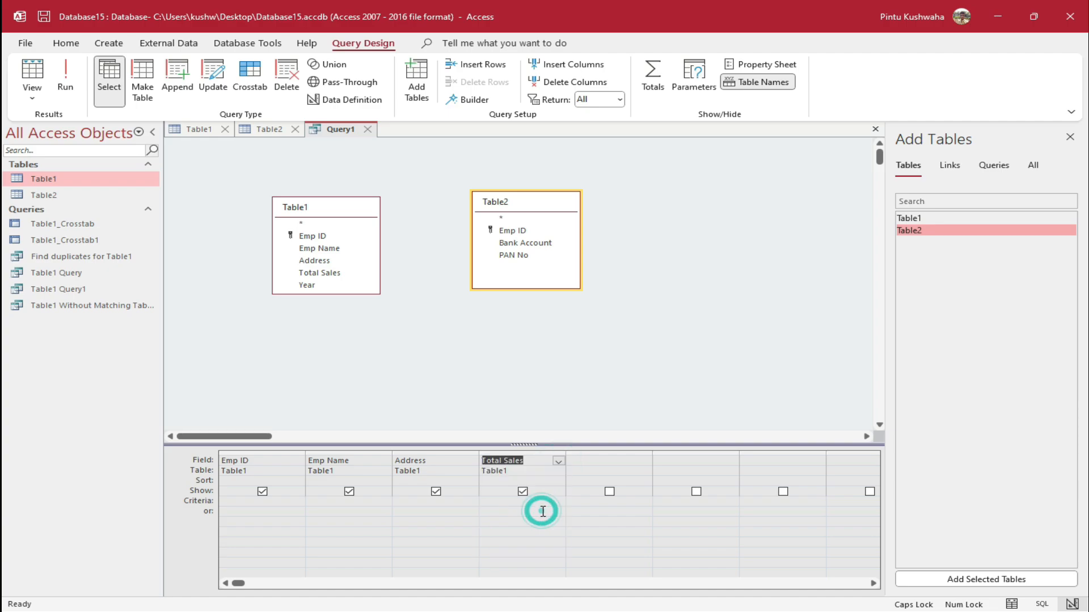
{"action": "left_click", "coordinate": [597, 461]}
{"action": "left_click", "coordinate": [645, 461]}
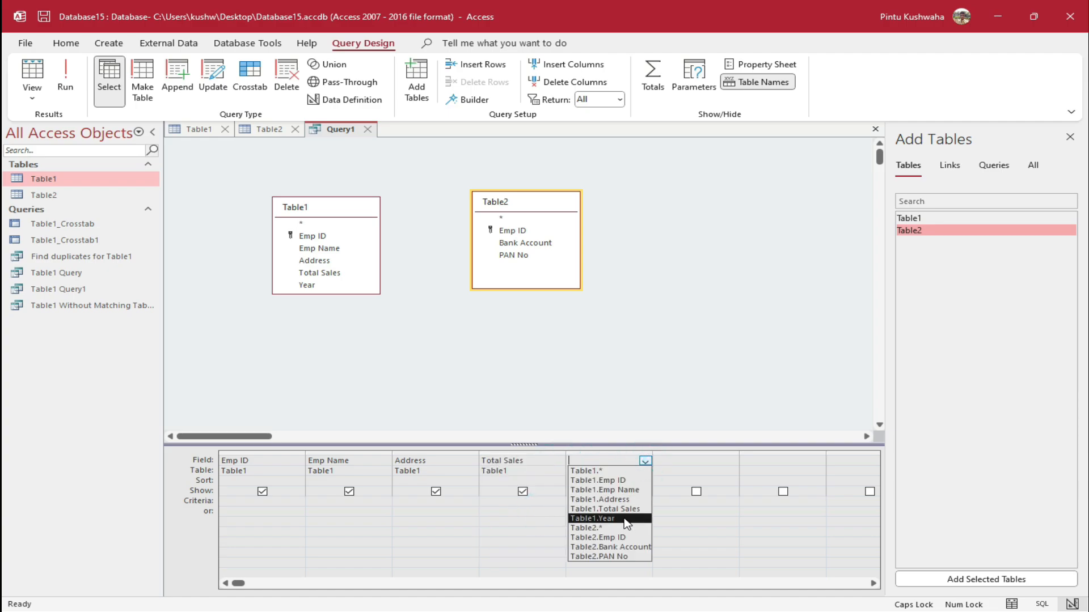
{"action": "left_click", "coordinate": [624, 518]}
Add Table2's Bank Account and PAN No as the sixth and seventh columns
{"action": "left_click", "coordinate": [672, 459]}
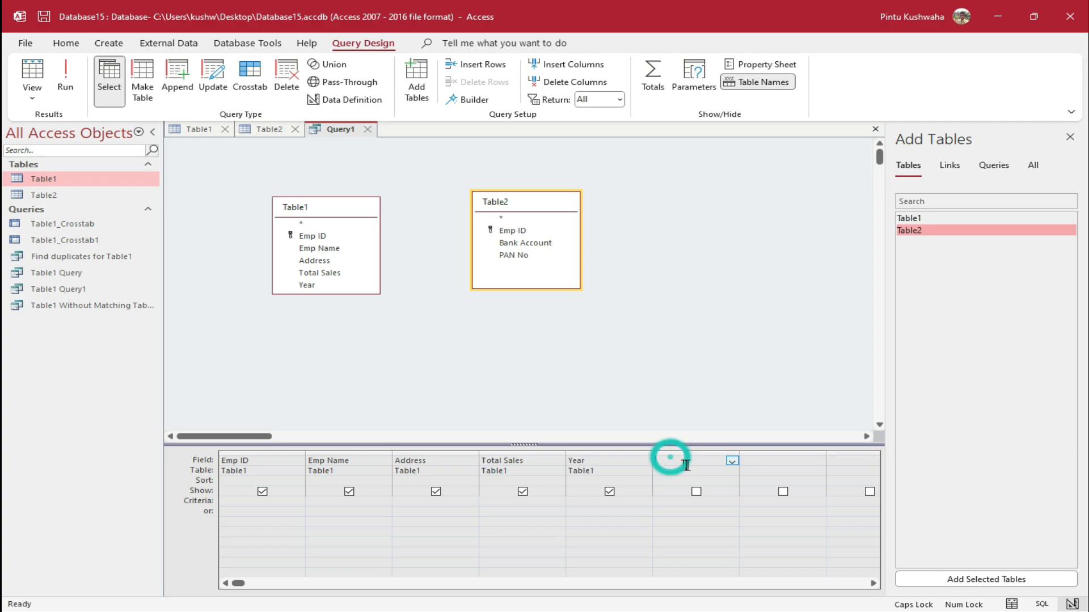
{"action": "left_click", "coordinate": [732, 461]}
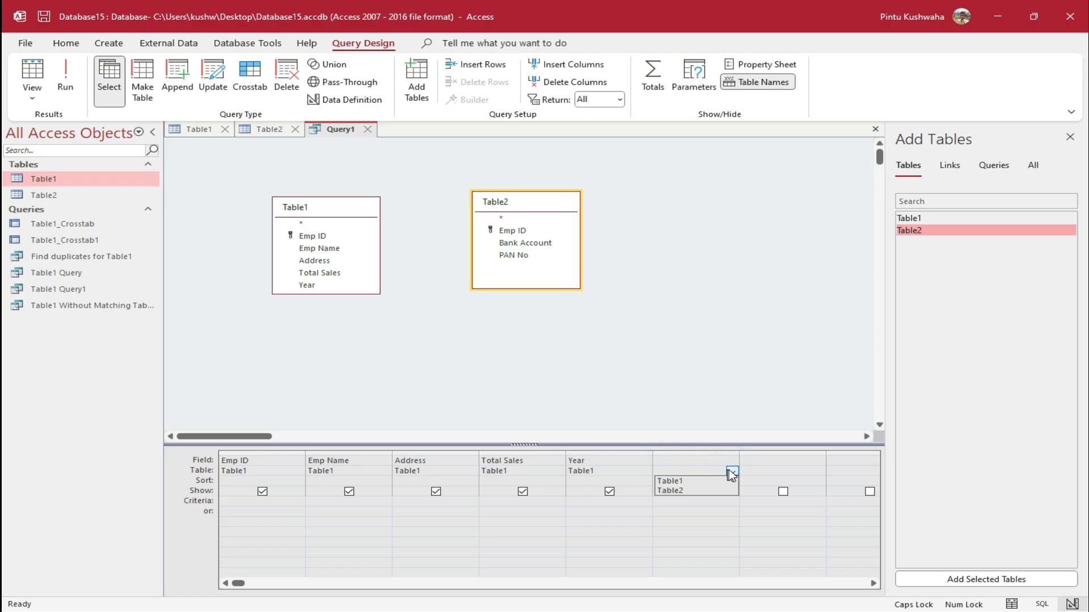
{"action": "left_click", "coordinate": [732, 460]}
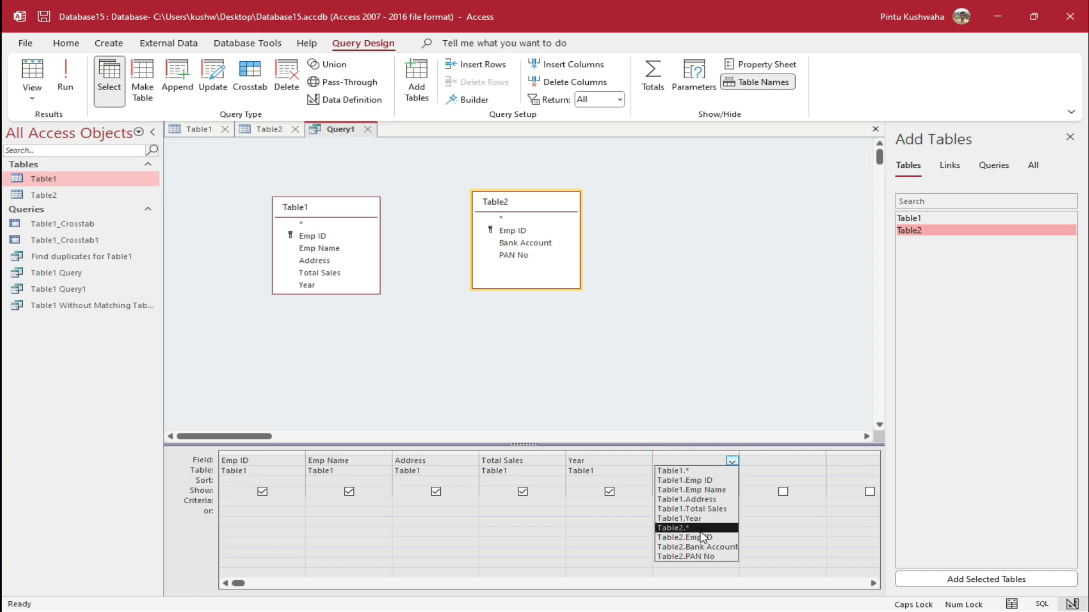
{"action": "left_click", "coordinate": [702, 545]}
{"action": "left_click", "coordinate": [769, 461]}
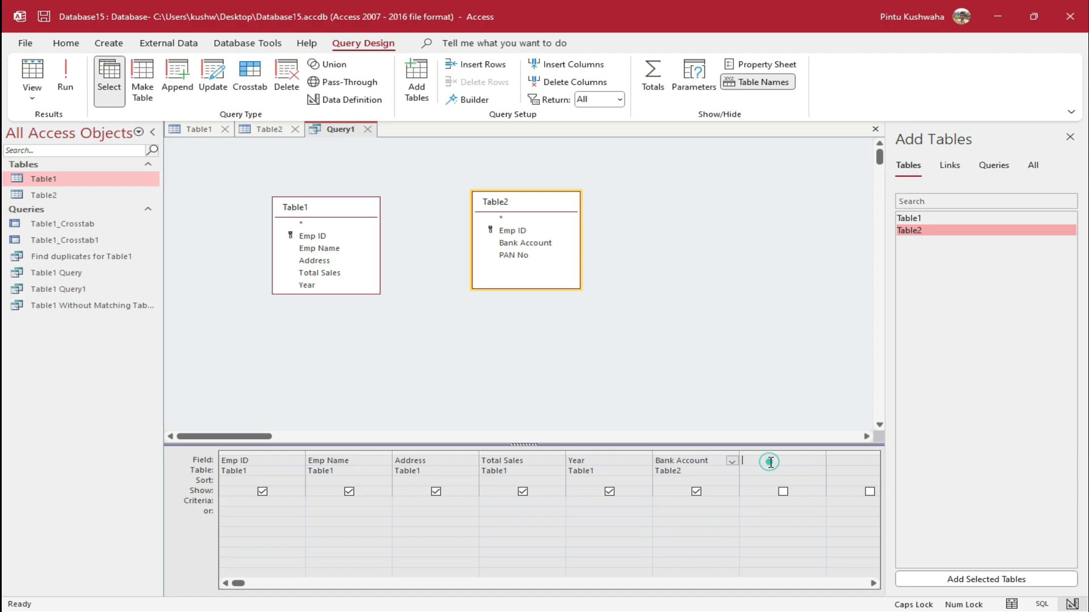
{"action": "left_click", "coordinate": [819, 461]}
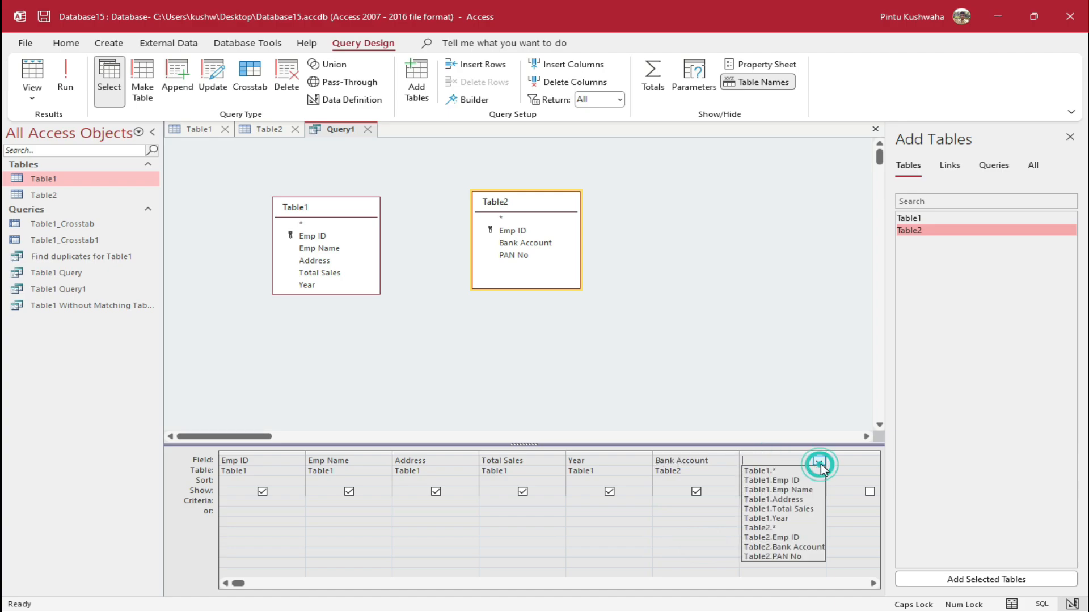
{"action": "left_click", "coordinate": [790, 555]}
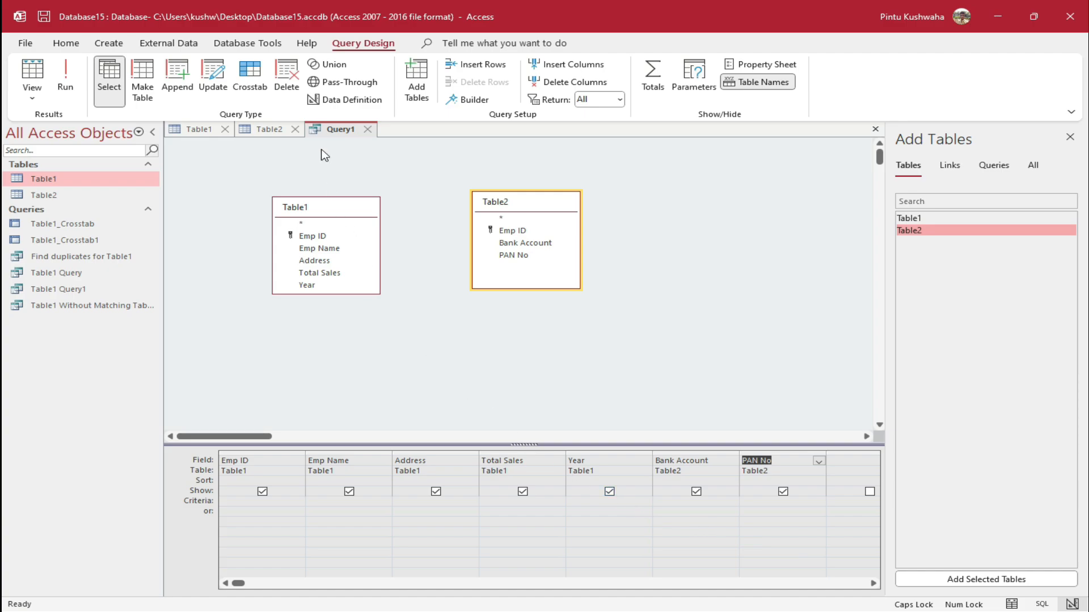
{"action": "right_click", "coordinate": [322, 130]}
Save the query as Query1 and open the Table1 Without Matching Table2 query
{"action": "left_click", "coordinate": [385, 140]}
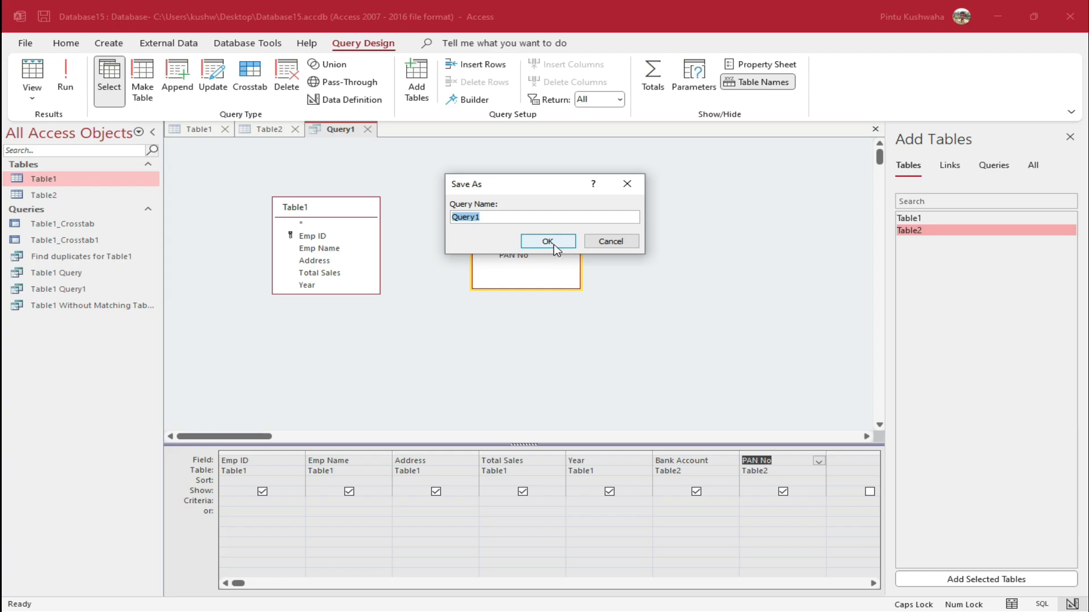
{"action": "left_click", "coordinate": [554, 244]}
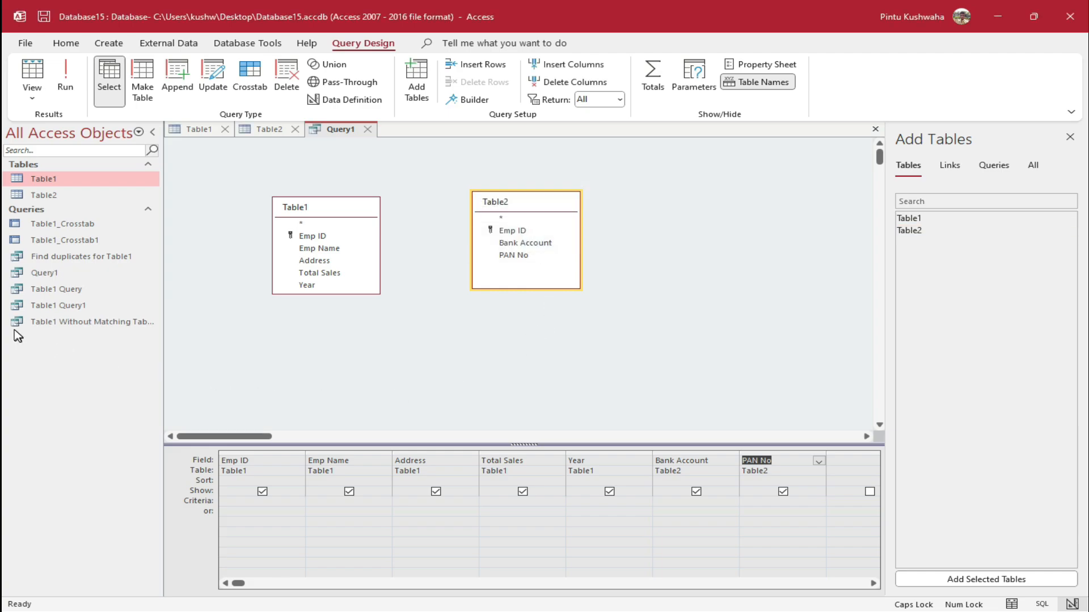
{"action": "double_click", "coordinate": [114, 322]}
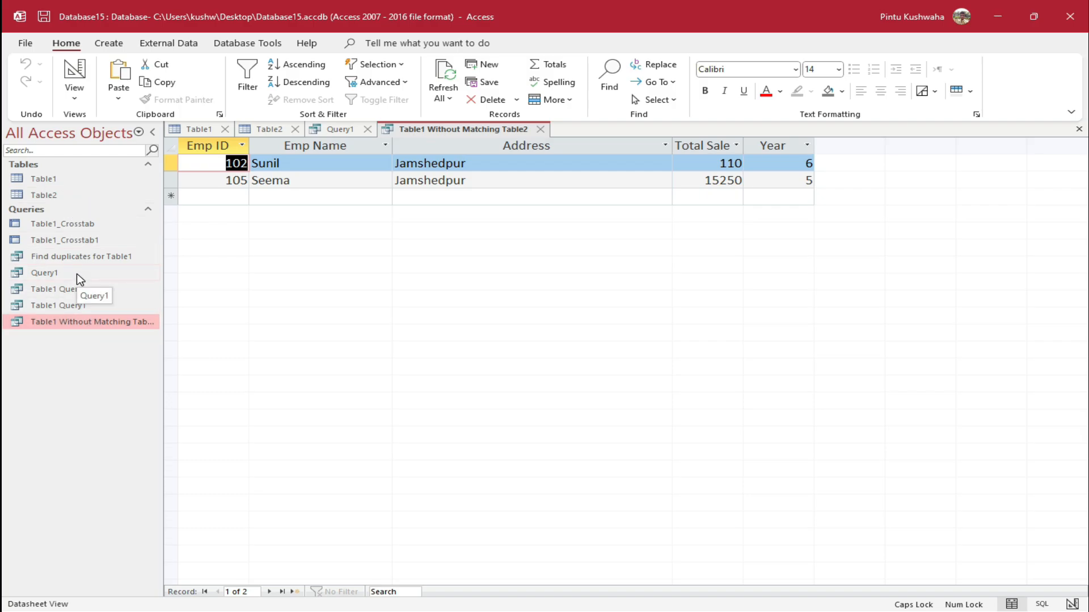
Open Query1's 24-row results and the Table1 datasheet
{"action": "double_click", "coordinate": [79, 275]}
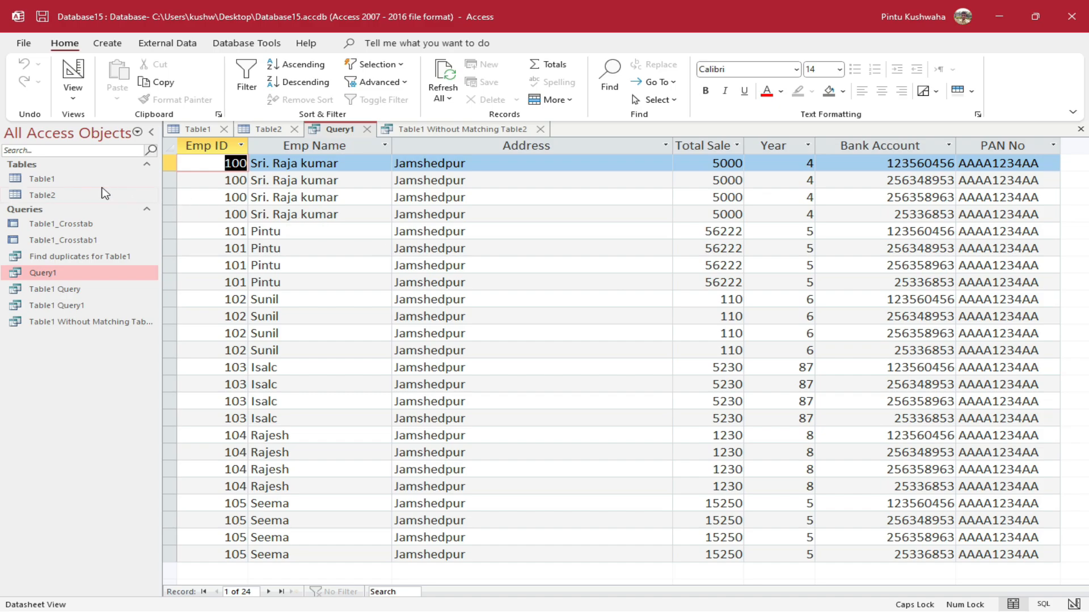
{"action": "left_click", "coordinate": [81, 181]}
{"action": "double_click", "coordinate": [81, 181]}
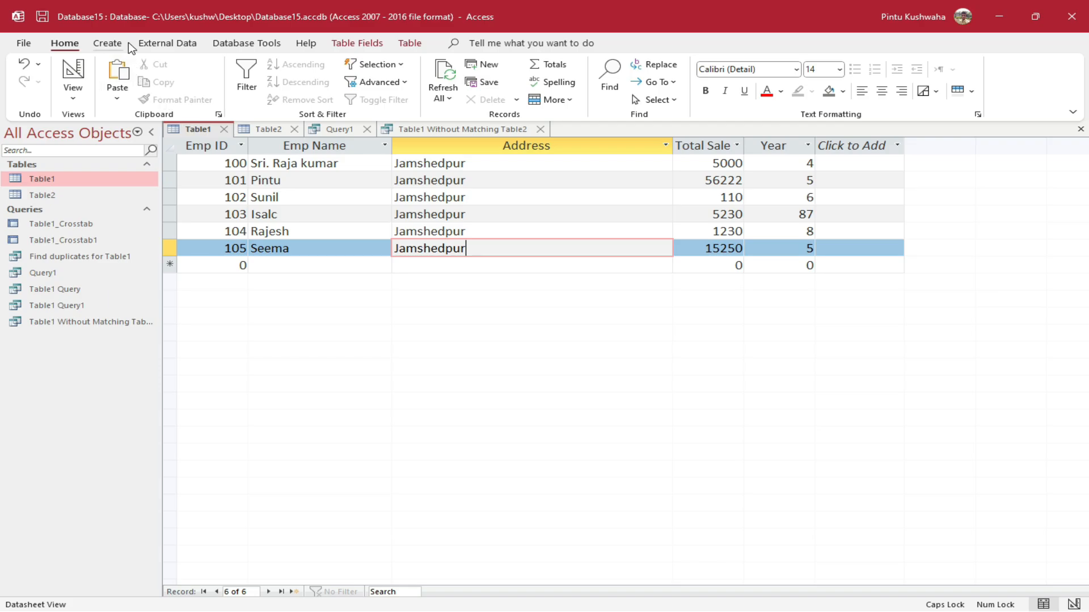
{"action": "left_click", "coordinate": [111, 43]}
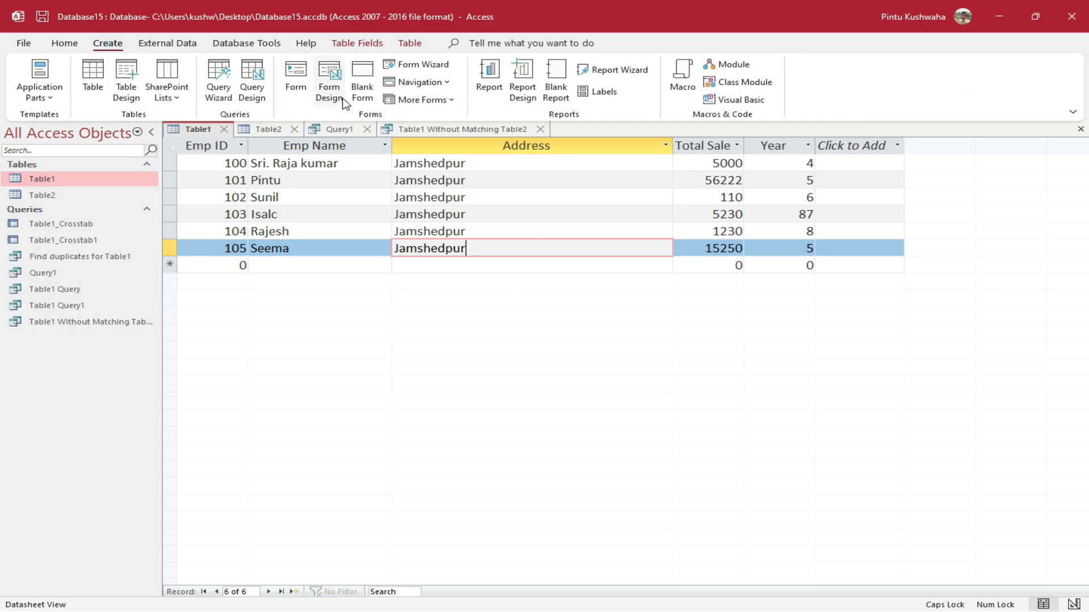
{"action": "left_click", "coordinate": [295, 93]}
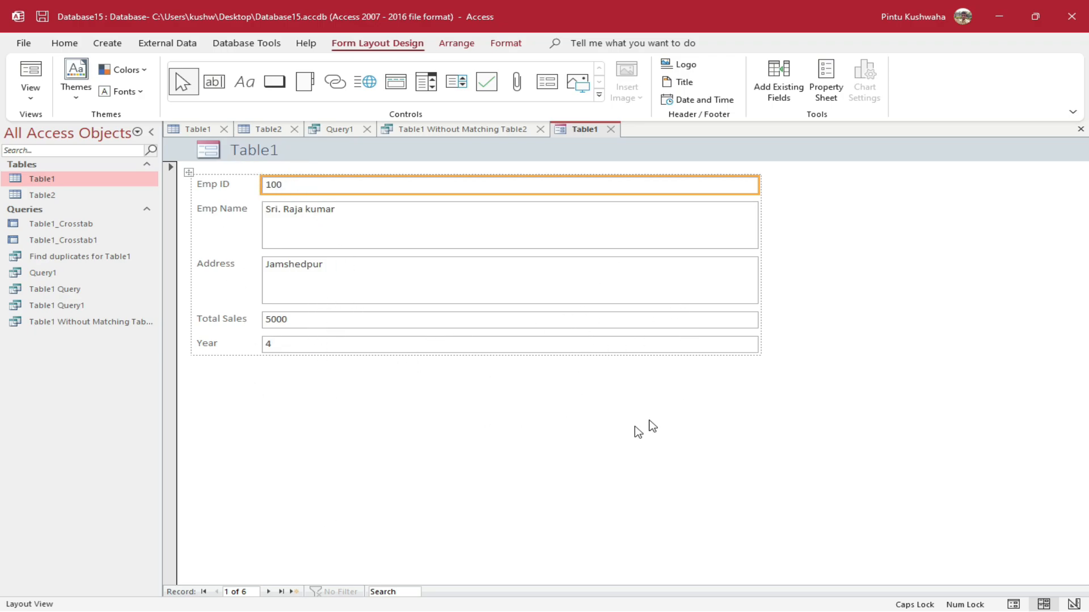
{"action": "left_click", "coordinate": [266, 591]}
{"action": "left_click", "coordinate": [265, 591]}
{"action": "left_click", "coordinate": [265, 591]}
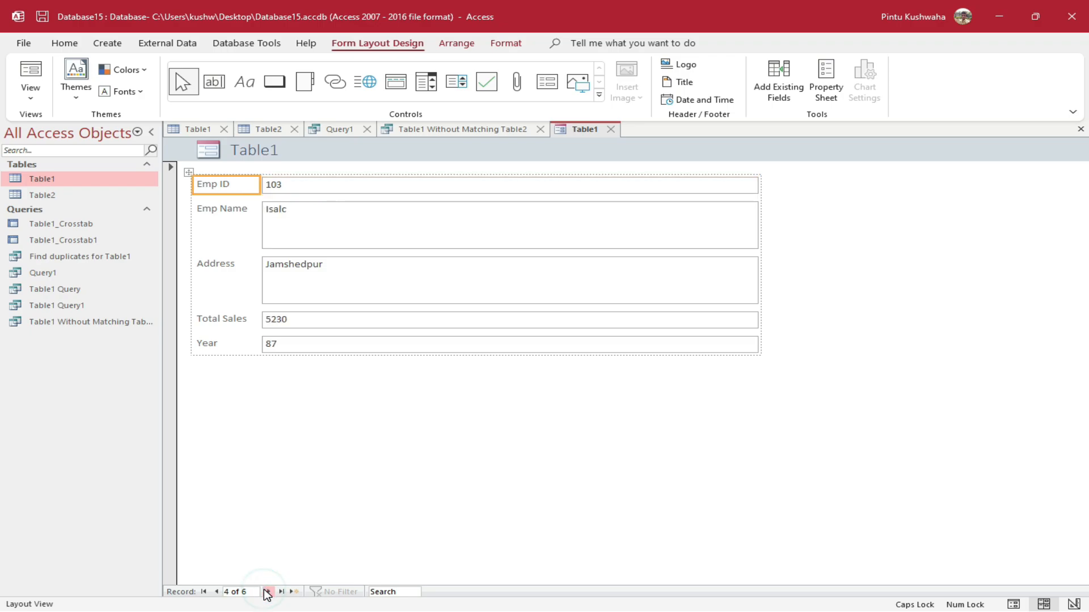
{"action": "left_click", "coordinate": [266, 592]}
{"action": "left_click", "coordinate": [265, 592]}
{"action": "left_click", "coordinate": [266, 591]}
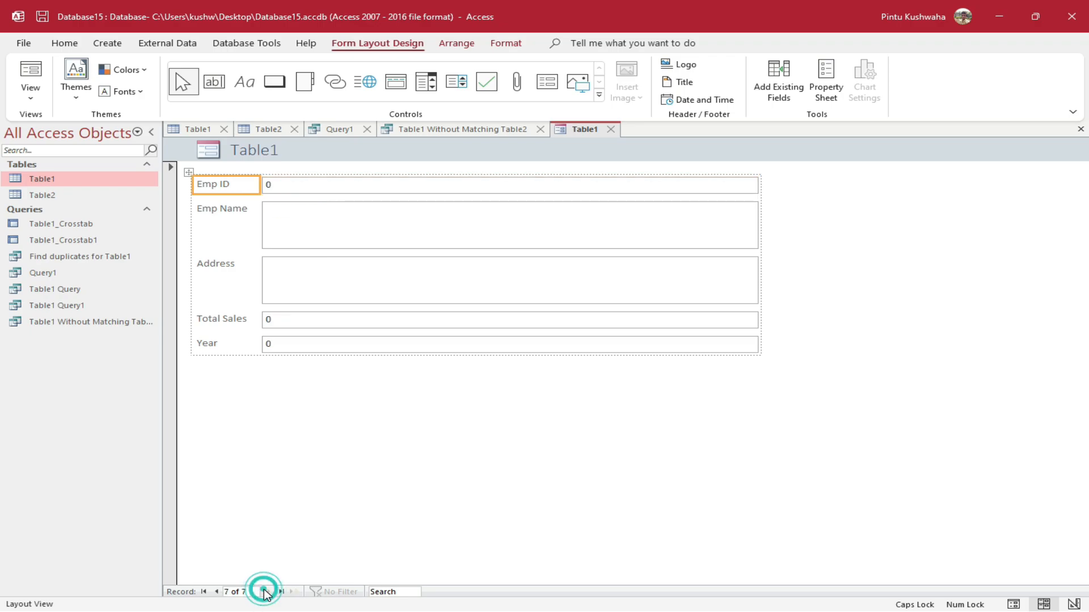
{"action": "left_click", "coordinate": [332, 190]}
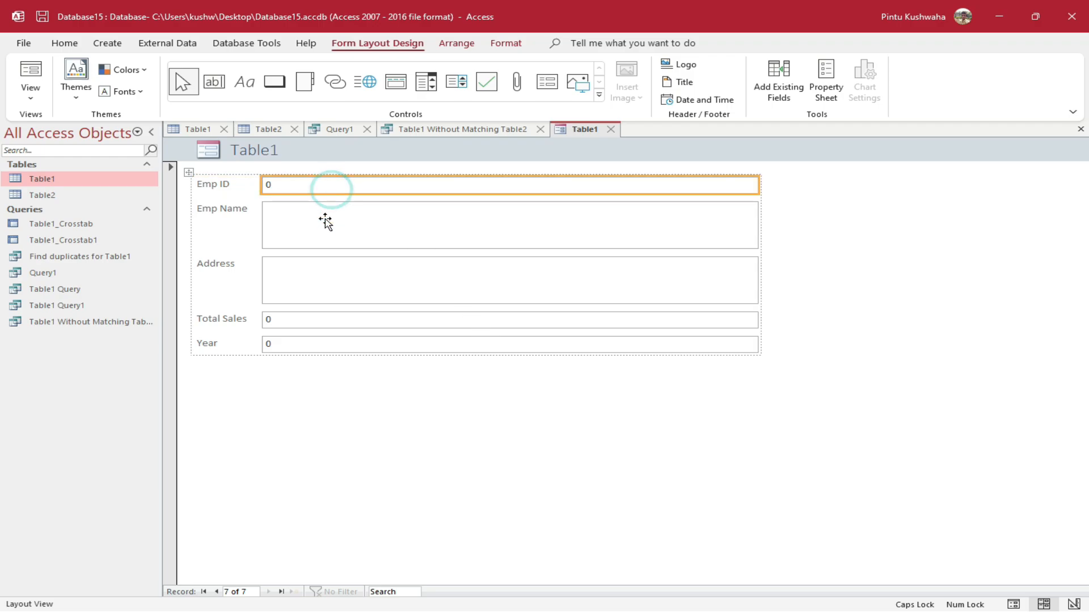
{"action": "left_click", "coordinate": [323, 235]}
{"action": "left_click", "coordinate": [321, 286]}
{"action": "left_click", "coordinate": [330, 324]}
{"action": "left_click", "coordinate": [328, 342]}
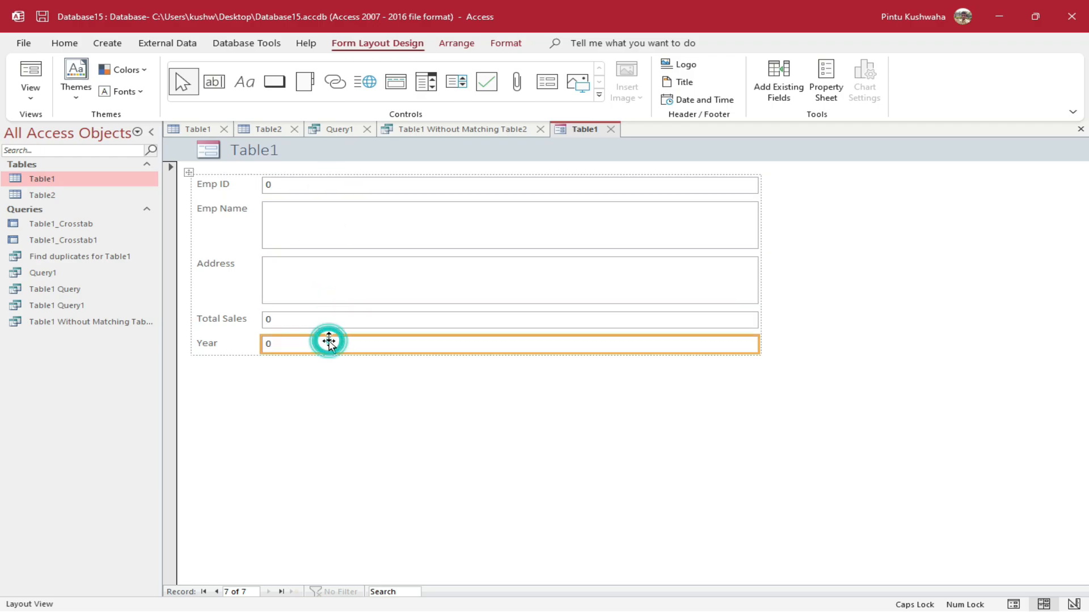
{"action": "left_click", "coordinate": [328, 324]}
{"action": "left_click", "coordinate": [331, 326]}
{"action": "left_click", "coordinate": [328, 342]}
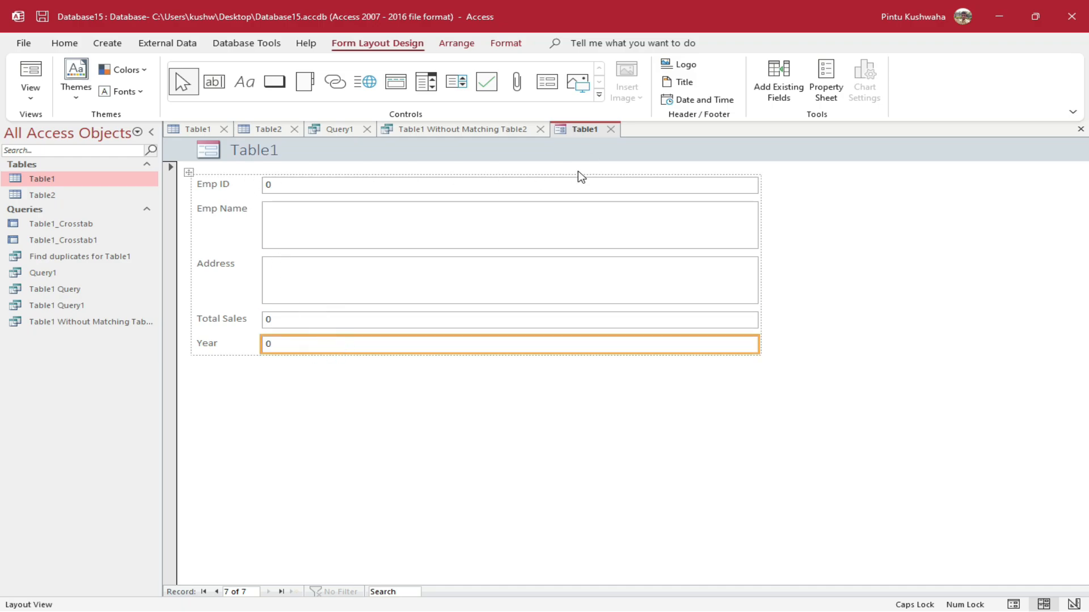
{"action": "left_click", "coordinate": [611, 129]}
{"action": "left_click", "coordinate": [558, 348]}
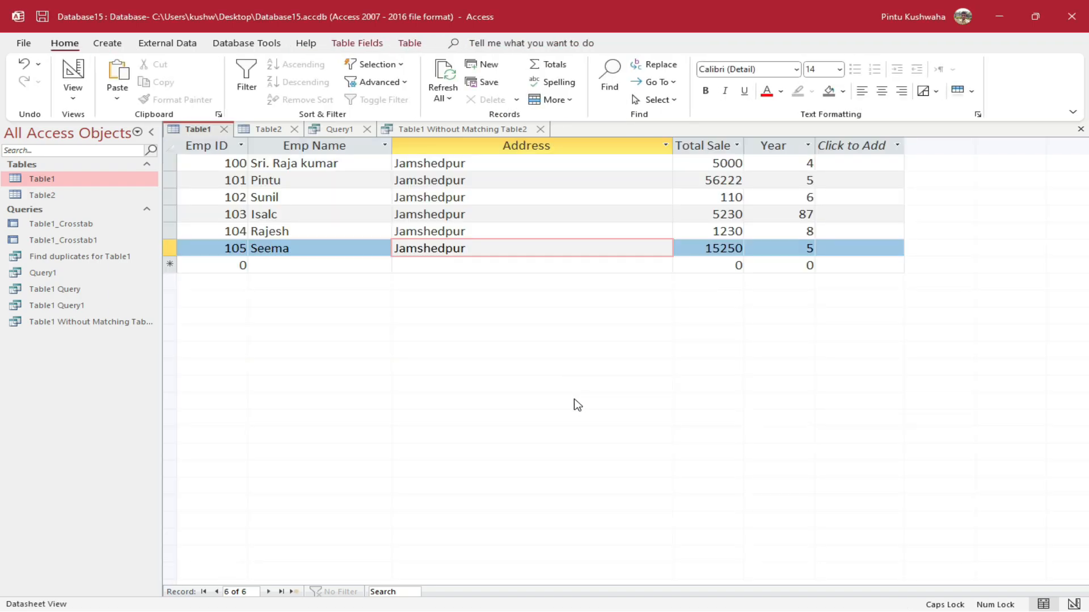
Start a blank Form1 in Design View, widen and heighten its Detail area, and show the Field List
{"action": "left_click", "coordinate": [113, 45]}
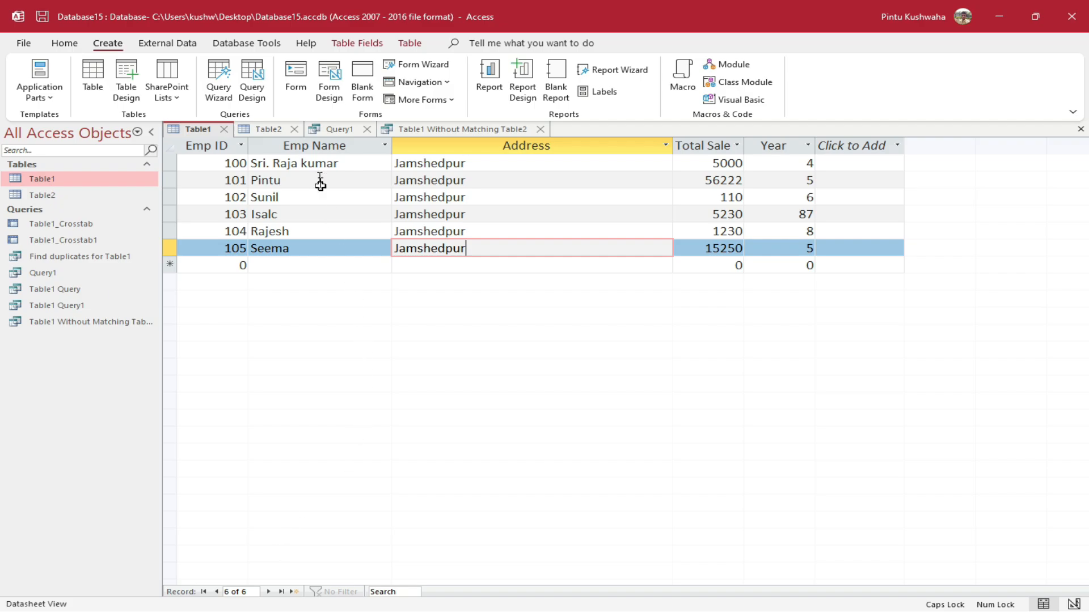
{"action": "left_click", "coordinate": [321, 108]}
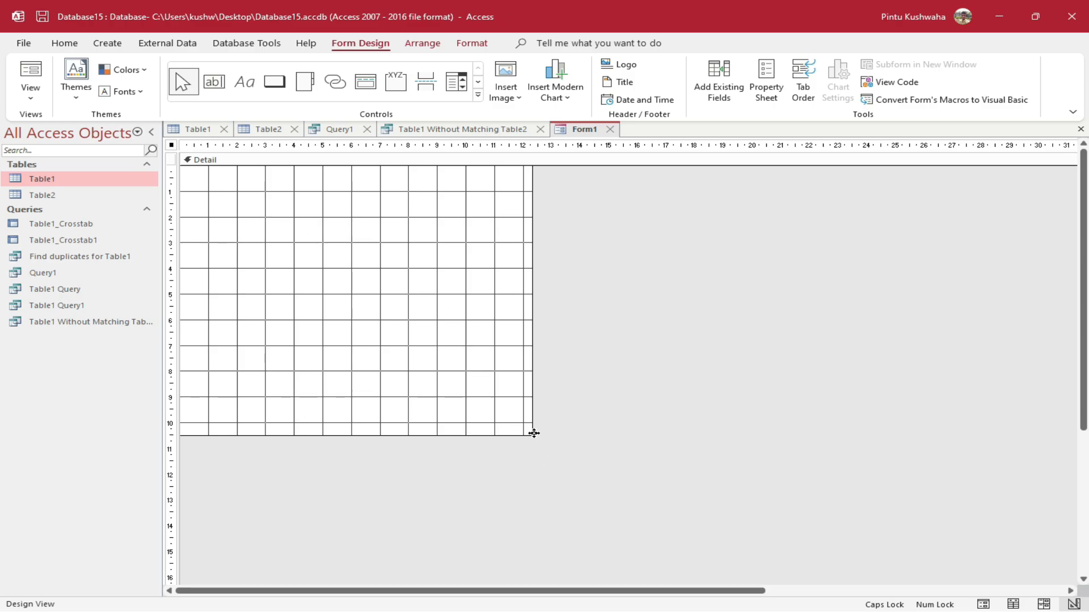
{"action": "left_click_drag", "start_coordinate": [534, 434], "coordinate": [1069, 401]}
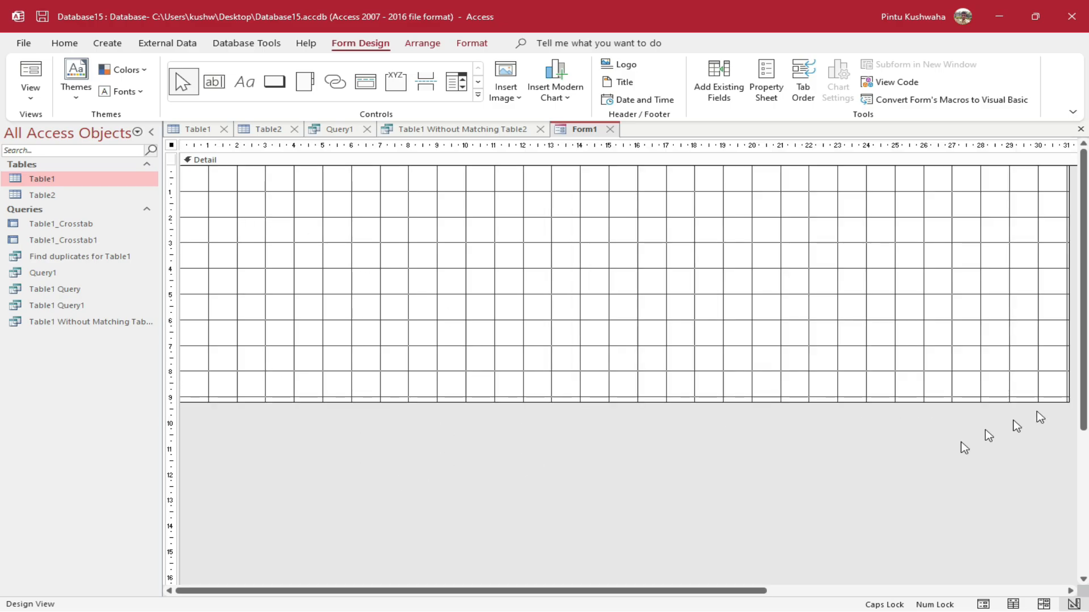
{"action": "left_click_drag", "start_coordinate": [759, 403], "coordinate": [726, 582]}
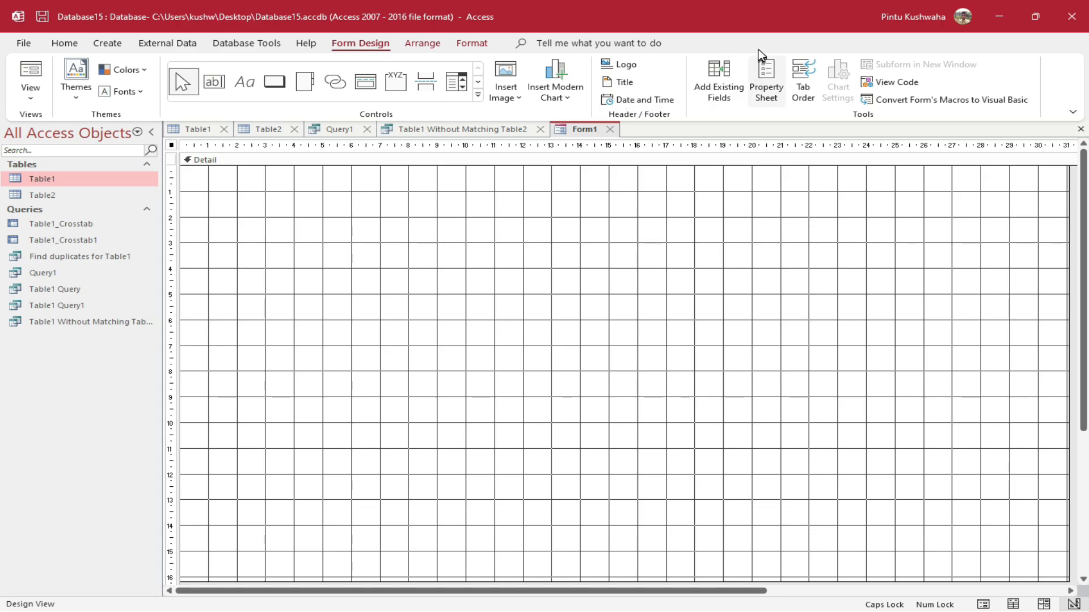
{"action": "left_click", "coordinate": [734, 98]}
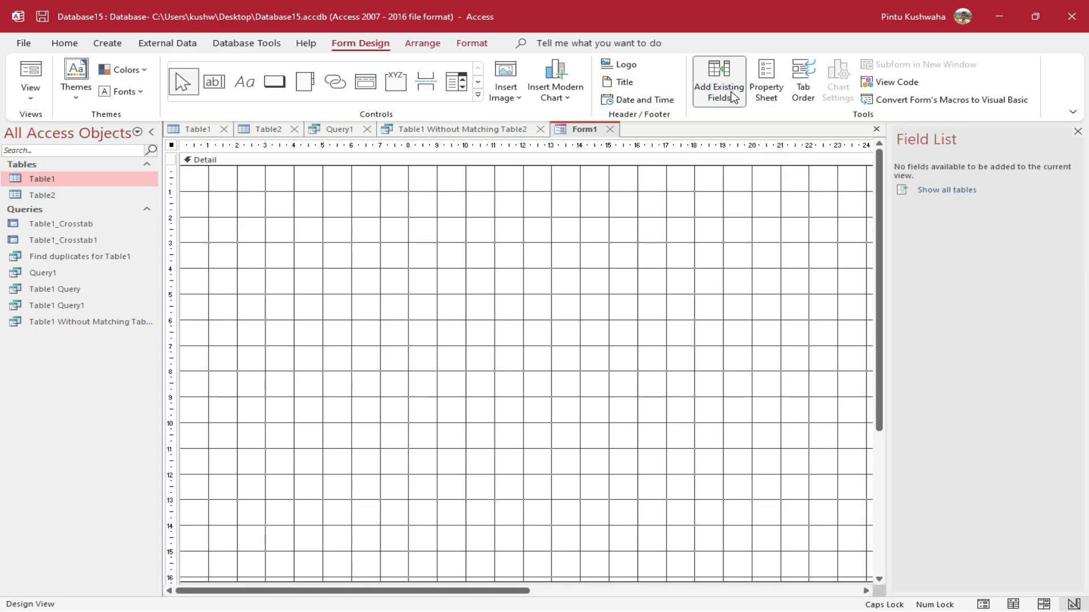
Place Table1's Emp ID, Emp Name and Address fields on the form, shifting their labels left
{"action": "left_click", "coordinate": [963, 190]}
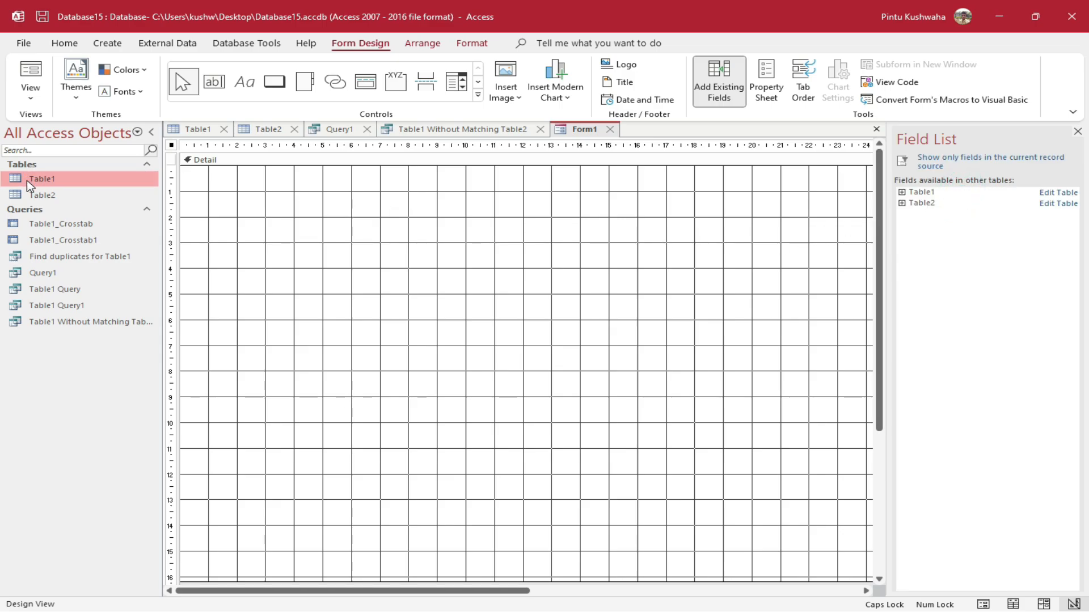
{"action": "left_click", "coordinate": [902, 193]}
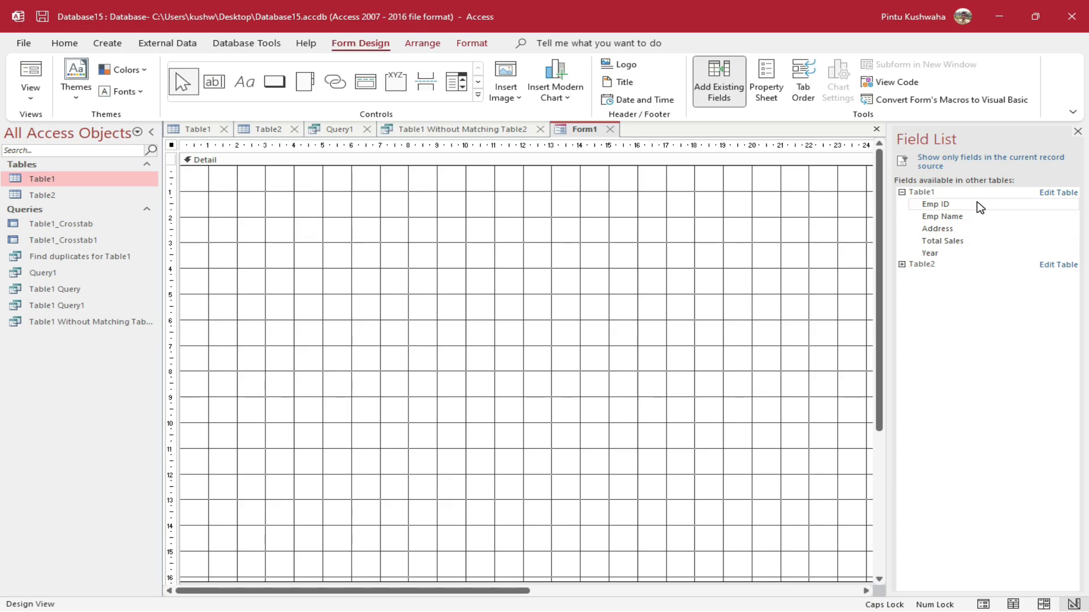
{"action": "left_click_drag", "start_coordinate": [943, 204], "coordinate": [294, 205]}
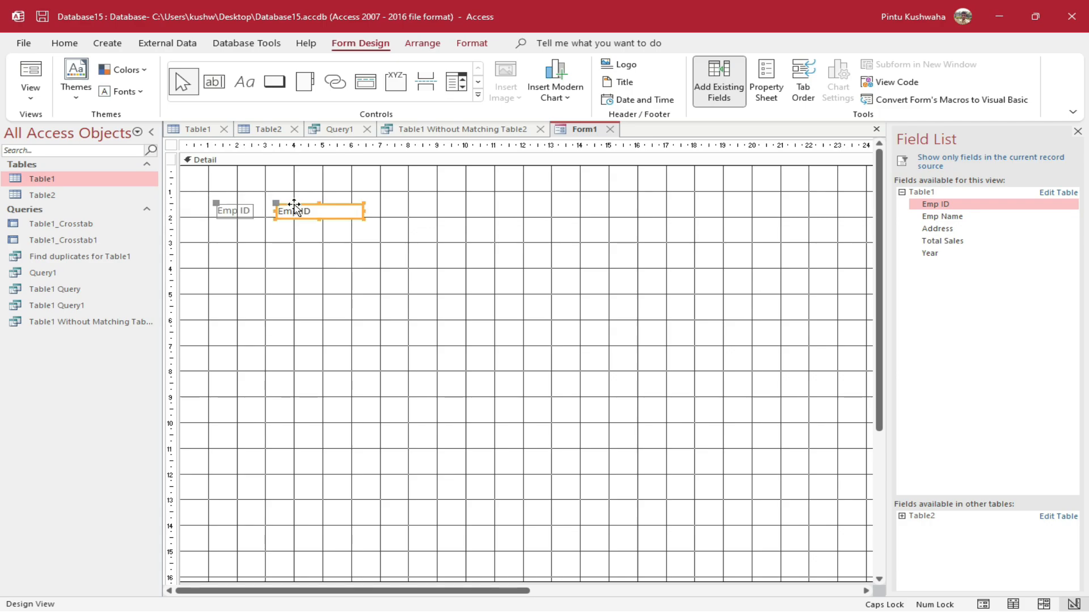
{"action": "left_click_drag", "start_coordinate": [975, 216], "coordinate": [308, 239]}
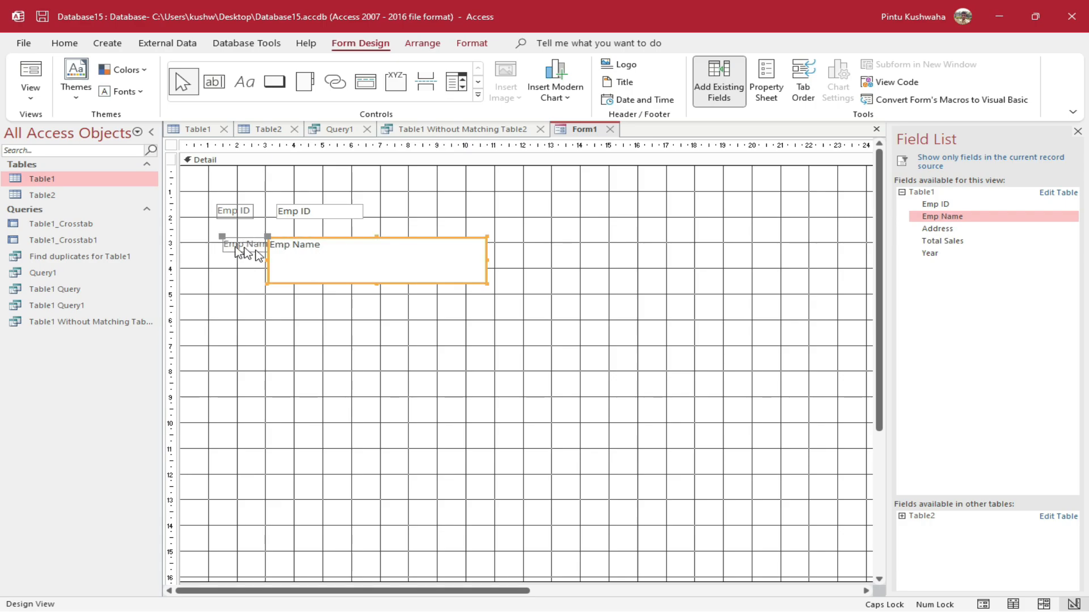
{"action": "left_click_drag", "start_coordinate": [221, 237], "coordinate": [195, 240]}
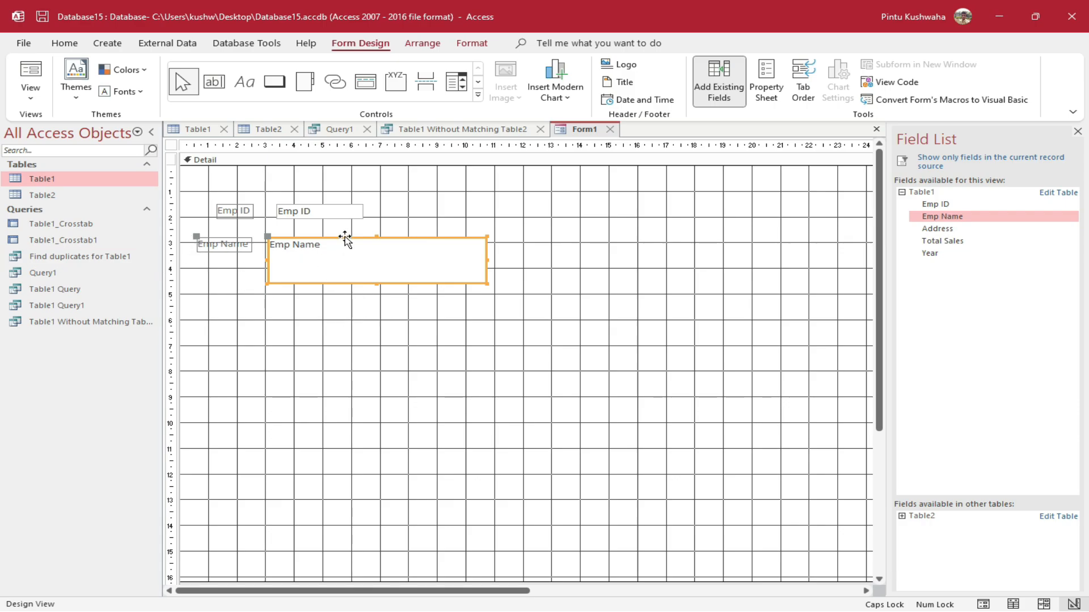
{"action": "left_click_drag", "start_coordinate": [345, 238], "coordinate": [368, 238]}
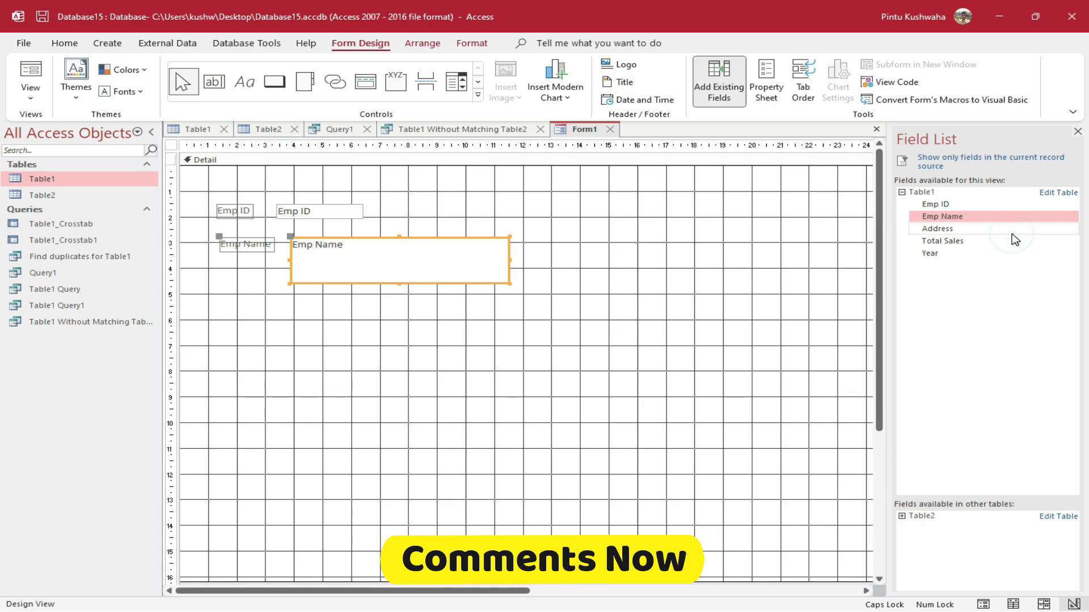
{"action": "left_click_drag", "start_coordinate": [1017, 239], "coordinate": [330, 301]}
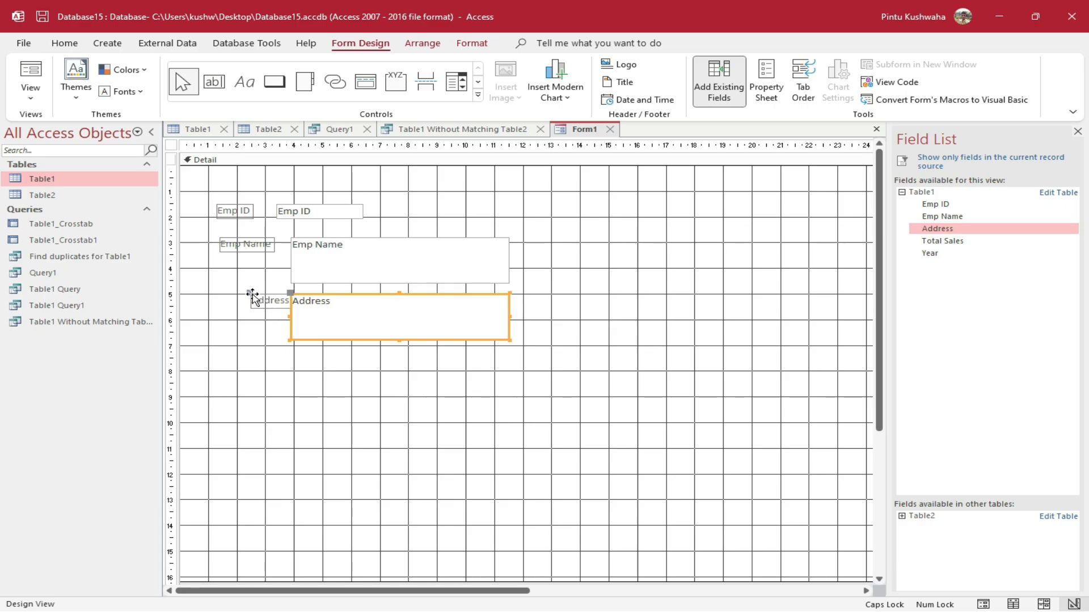
{"action": "left_click_drag", "start_coordinate": [250, 293], "coordinate": [213, 296]}
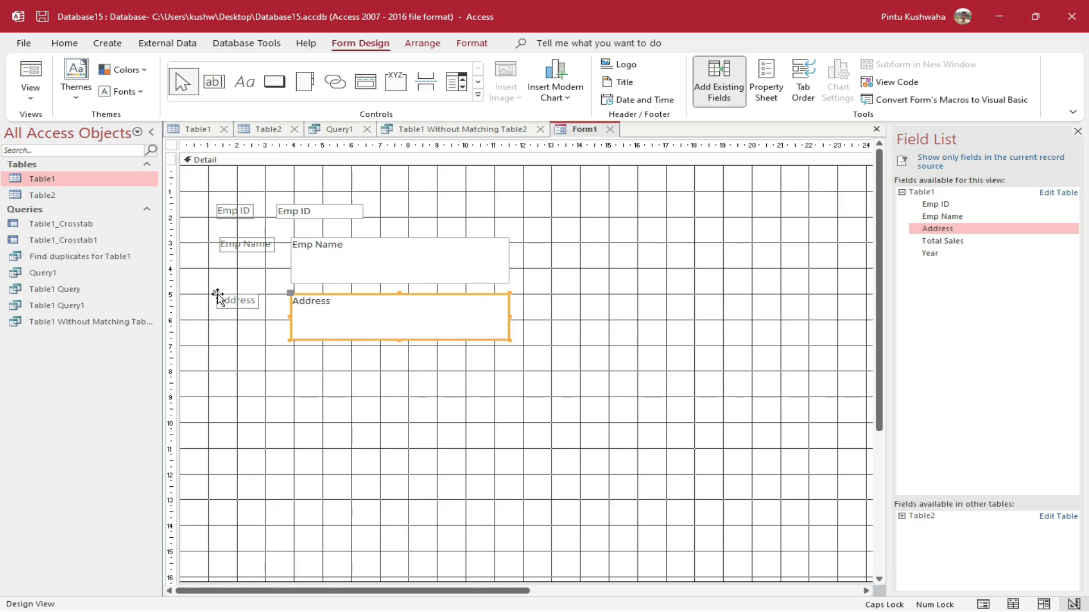
Make the Emp Name value box shorter
{"action": "left_click", "coordinate": [426, 263]}
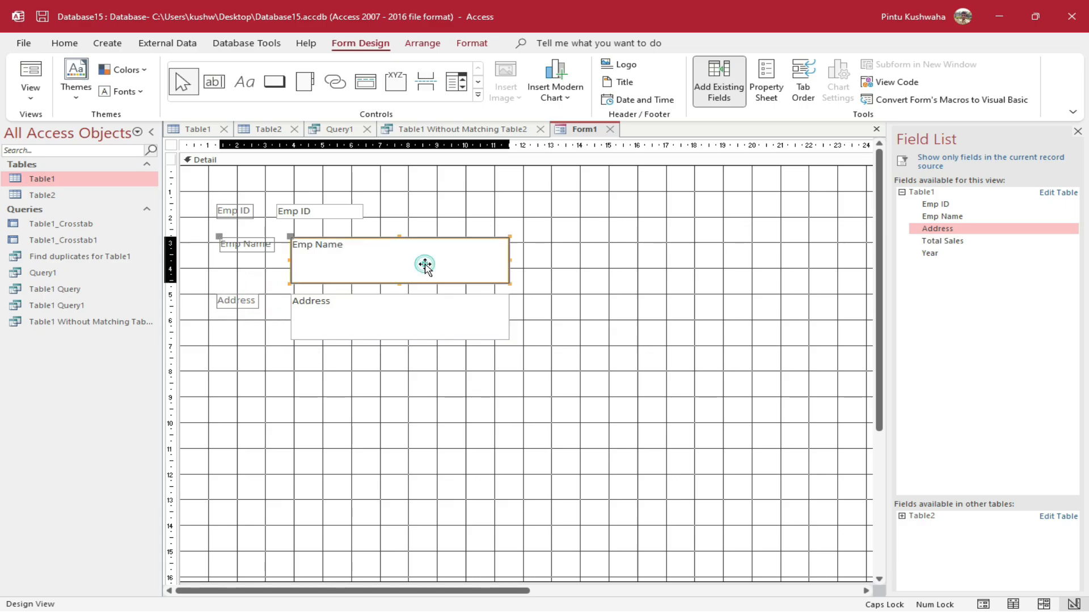
{"action": "left_click", "coordinate": [400, 284]}
{"action": "left_click", "coordinate": [399, 282]}
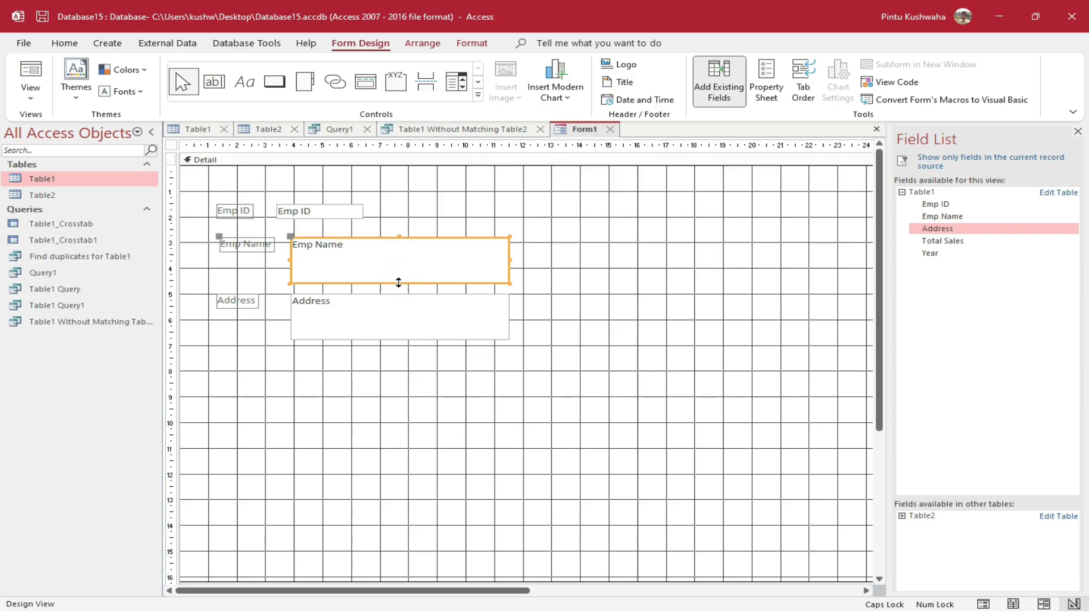
{"action": "left_click_drag", "start_coordinate": [399, 282], "coordinate": [400, 254]}
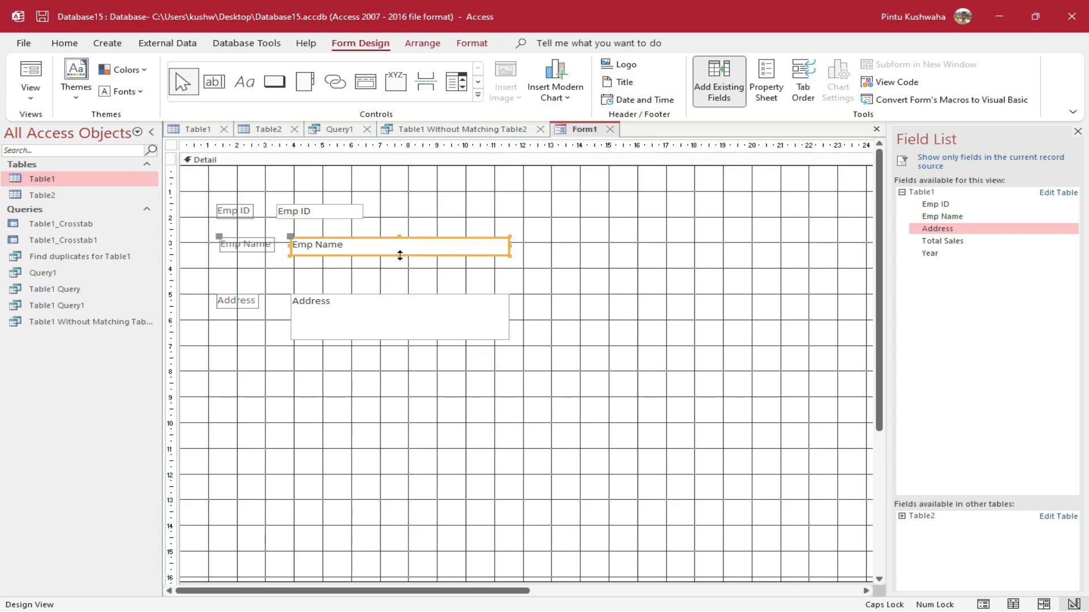
{"action": "left_click", "coordinate": [399, 320]}
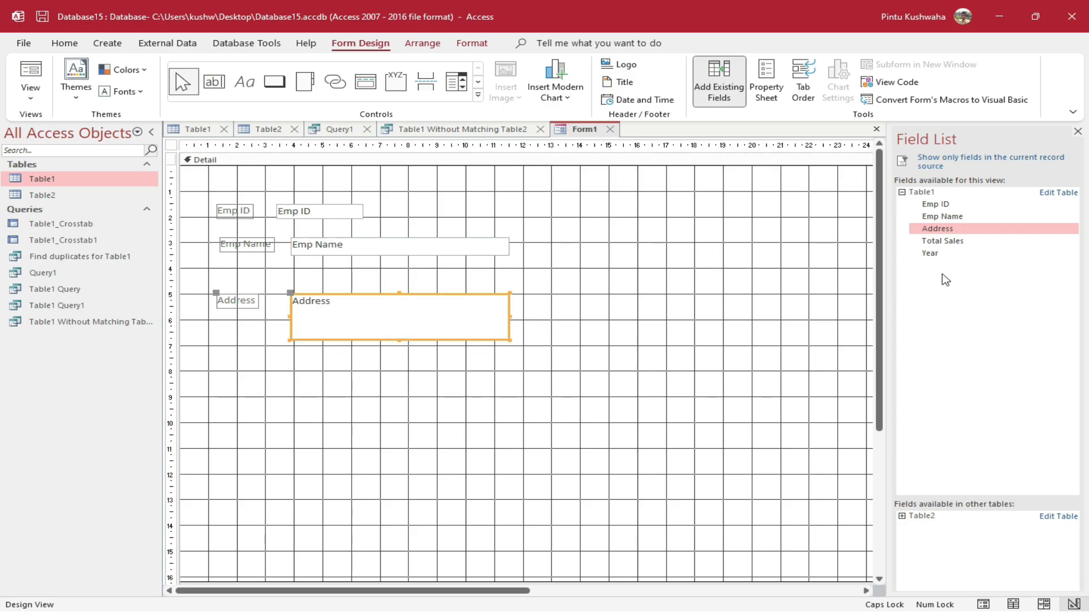
Add the Total Sales and Year fields to the right of Emp ID
{"action": "left_click", "coordinate": [974, 242]}
{"action": "left_click_drag", "start_coordinate": [981, 244], "coordinate": [471, 207]}
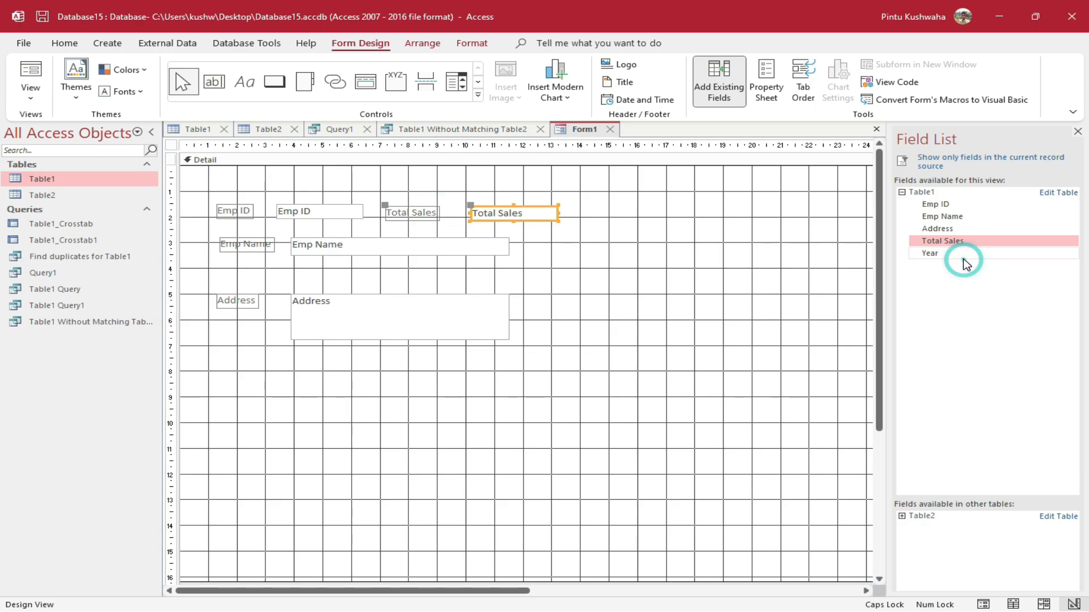
{"action": "left_click_drag", "start_coordinate": [974, 263], "coordinate": [496, 183]}
{"action": "left_click", "coordinate": [448, 183]}
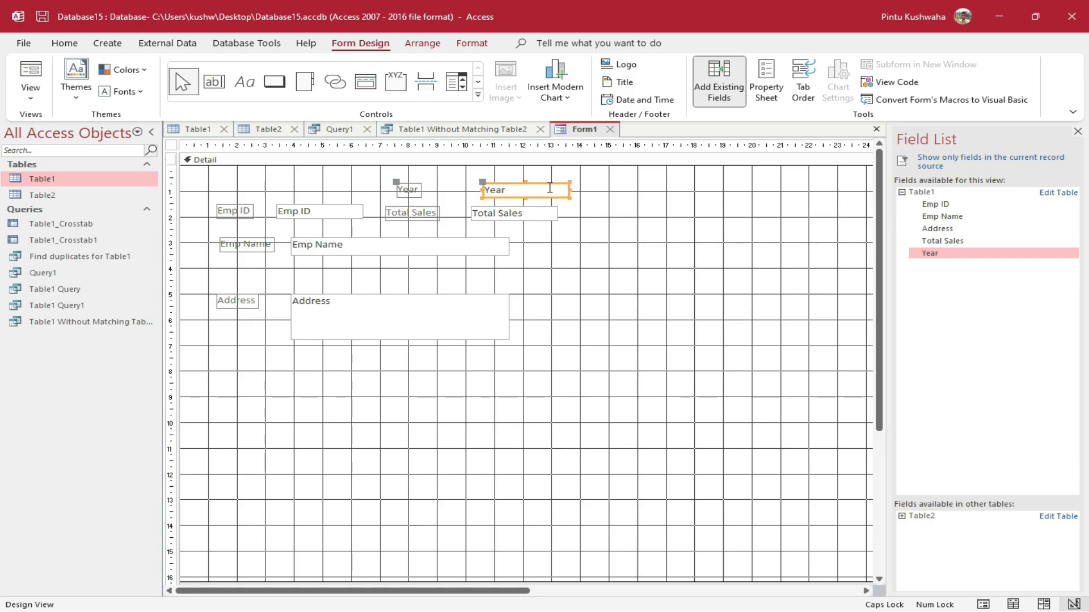
{"action": "right_click", "coordinate": [578, 138]}
Save the form as Form1 and open it in Form View
{"action": "left_click", "coordinate": [630, 148]}
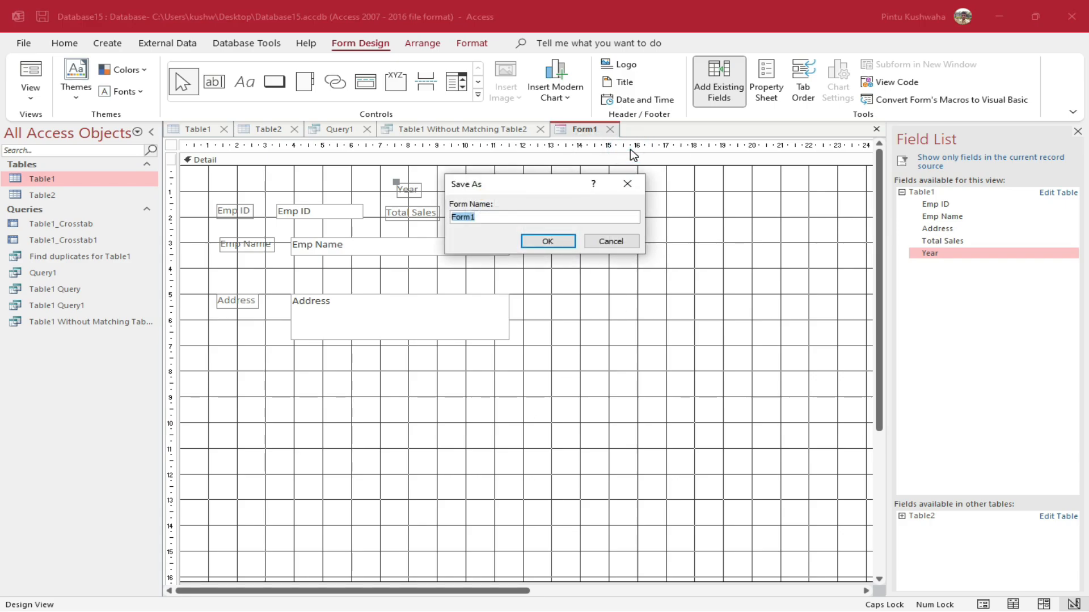
{"action": "left_click", "coordinate": [571, 242]}
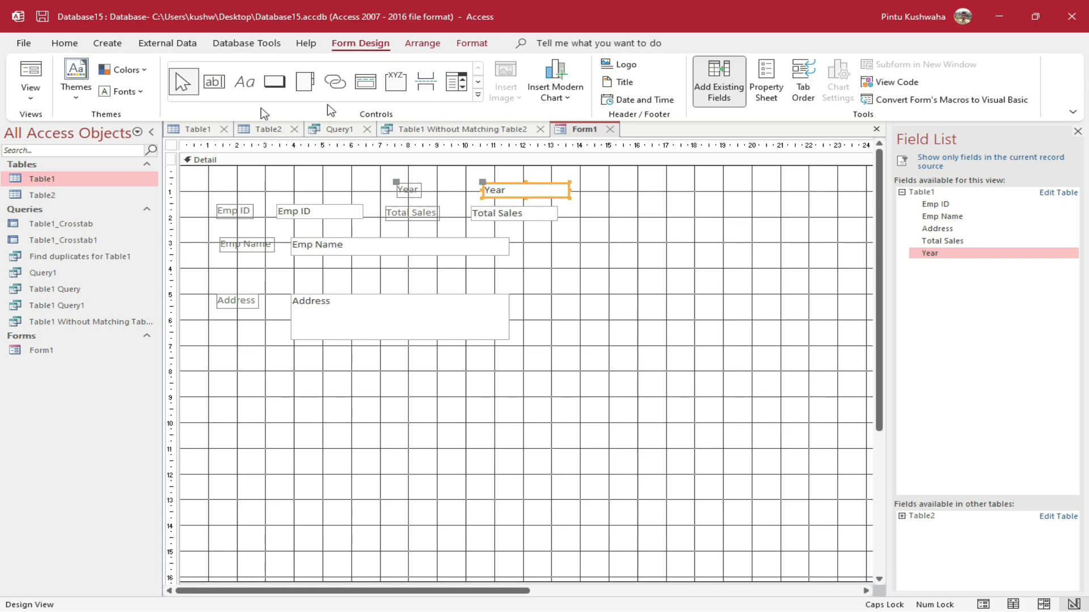
{"action": "double_click", "coordinate": [35, 352]}
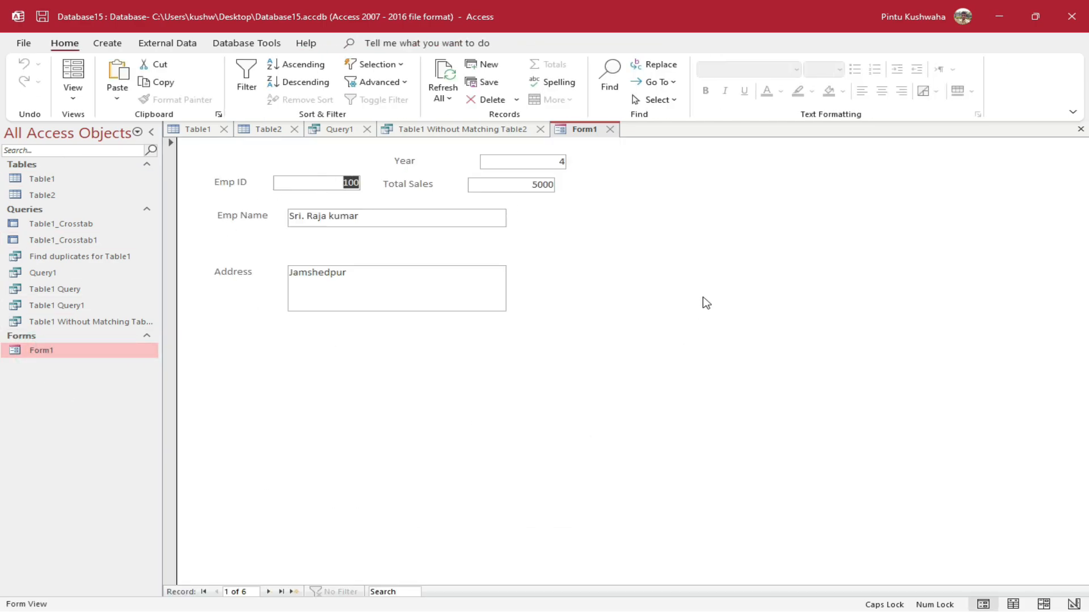
Try the Emp Name and Address fields, then reopen Form1 in Design View
{"action": "left_click", "coordinate": [410, 217]}
{"action": "left_click", "coordinate": [401, 279]}
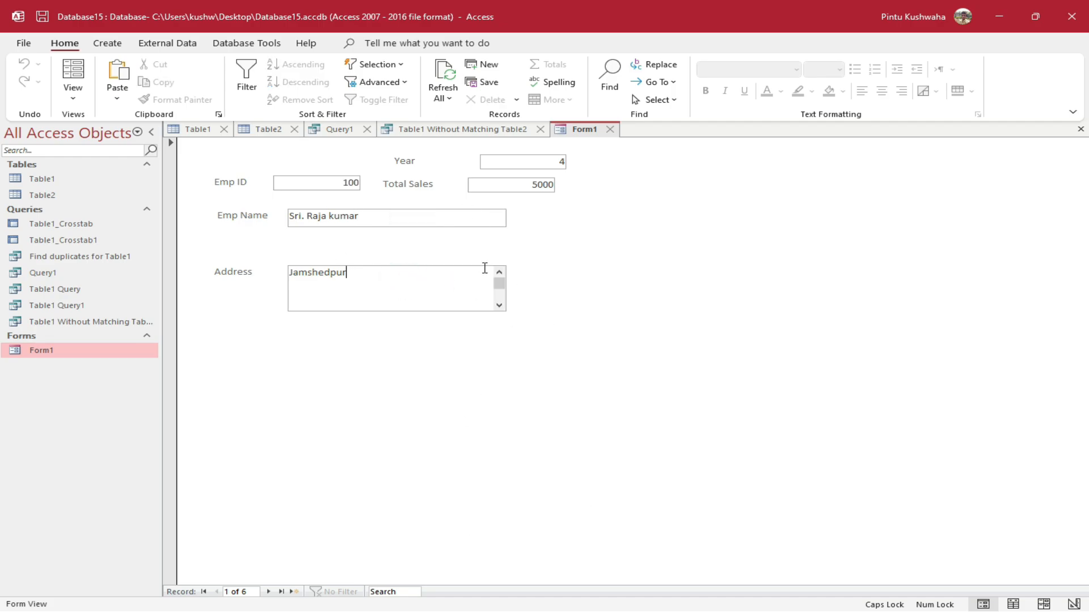
{"action": "left_click", "coordinate": [500, 285]}
{"action": "right_click", "coordinate": [117, 351]}
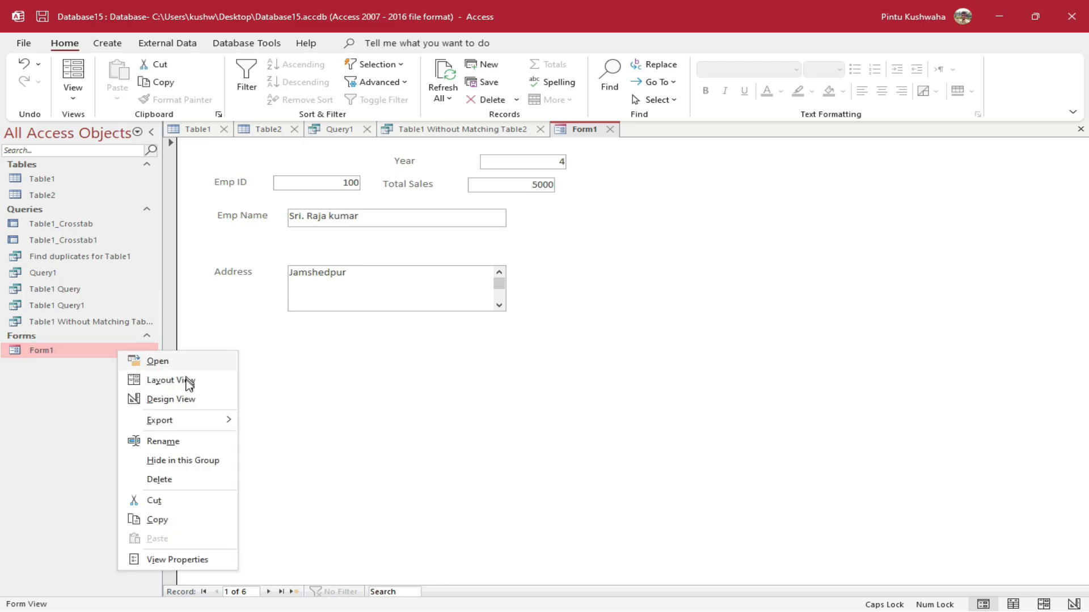
{"action": "left_click", "coordinate": [191, 402]}
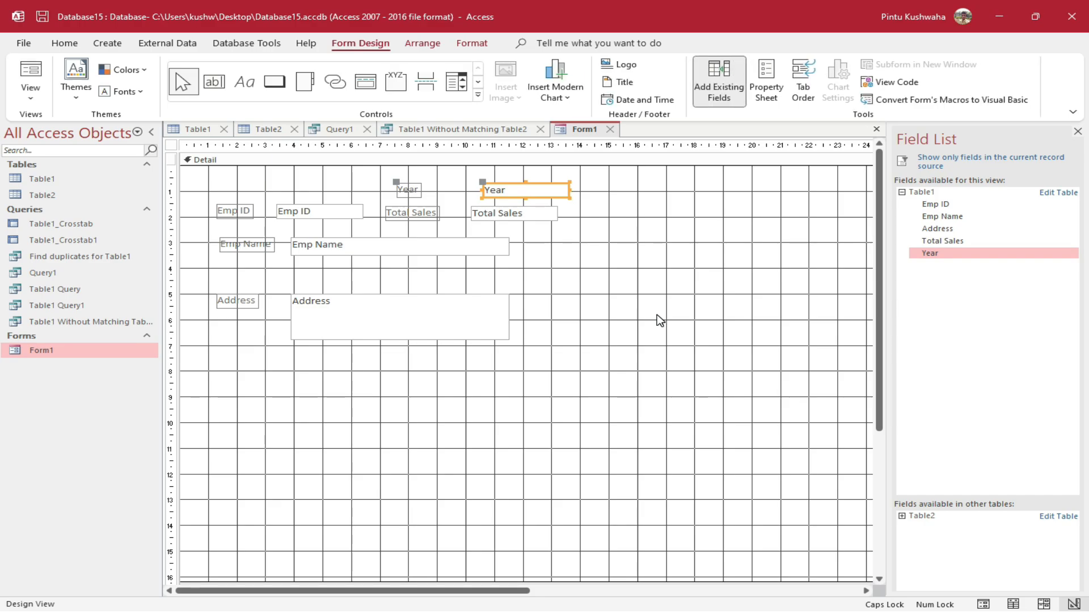
Draw a Go To First Record picture button below the Address field
{"action": "left_click", "coordinate": [274, 83]}
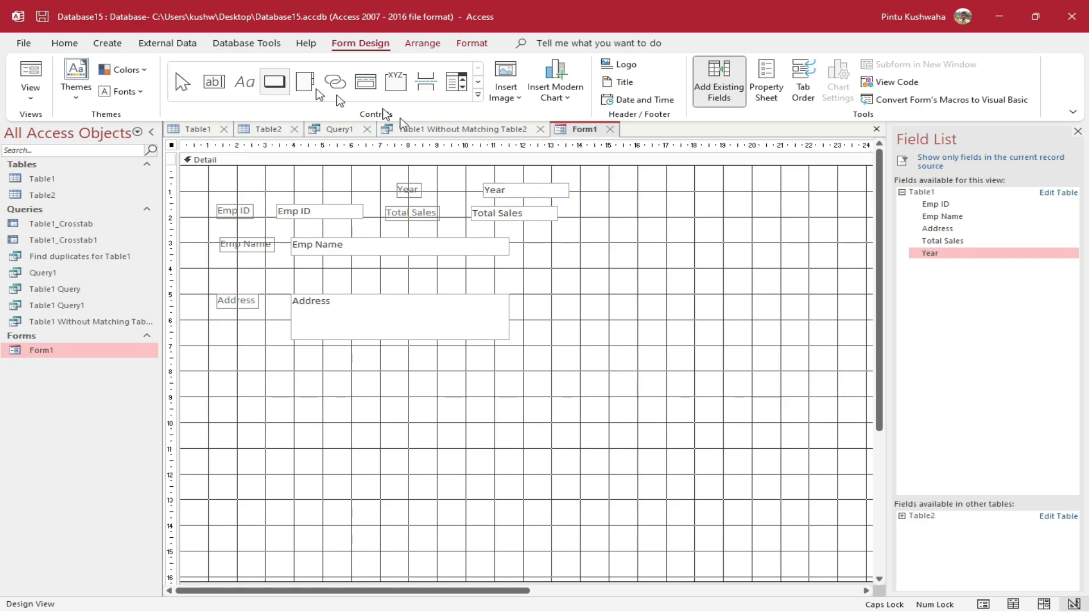
{"action": "left_click_drag", "start_coordinate": [211, 372], "coordinate": [306, 395]}
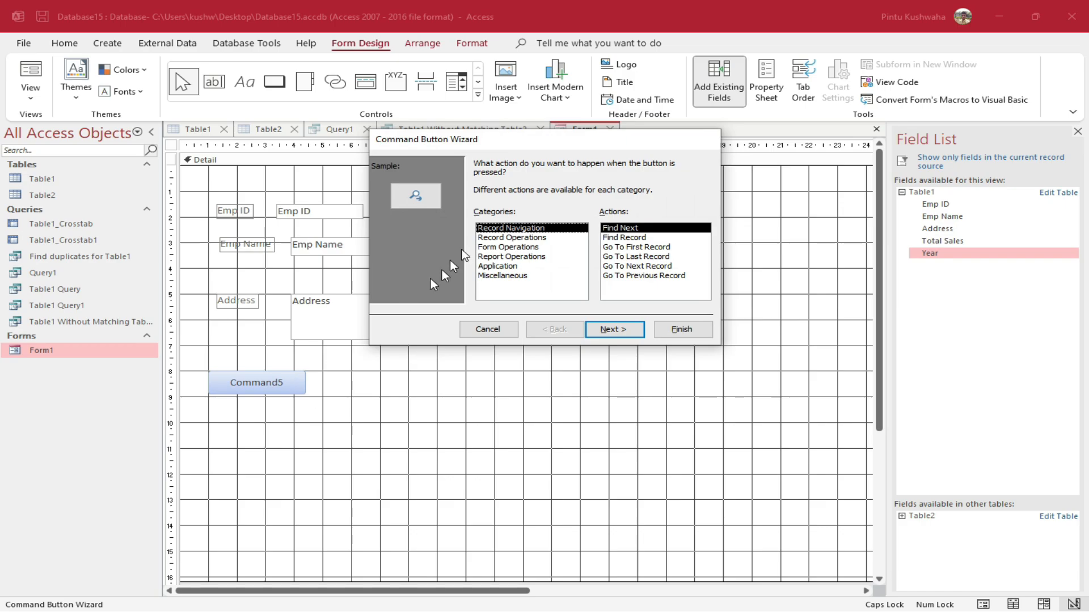
{"action": "left_click_drag", "start_coordinate": [541, 140], "coordinate": [501, 273]}
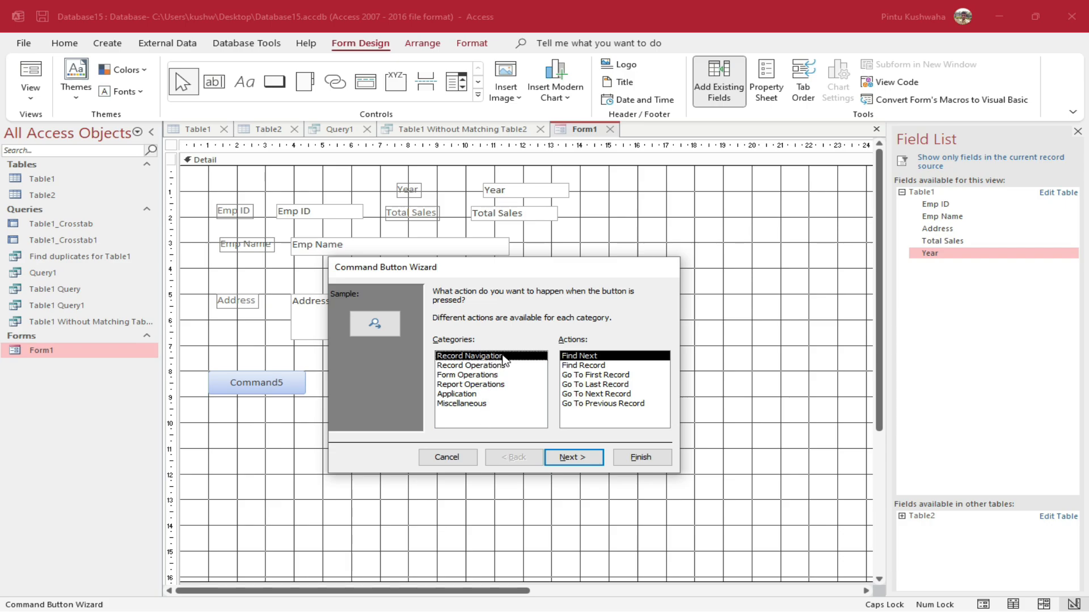
{"action": "left_click_drag", "start_coordinate": [479, 267], "coordinate": [533, 303]}
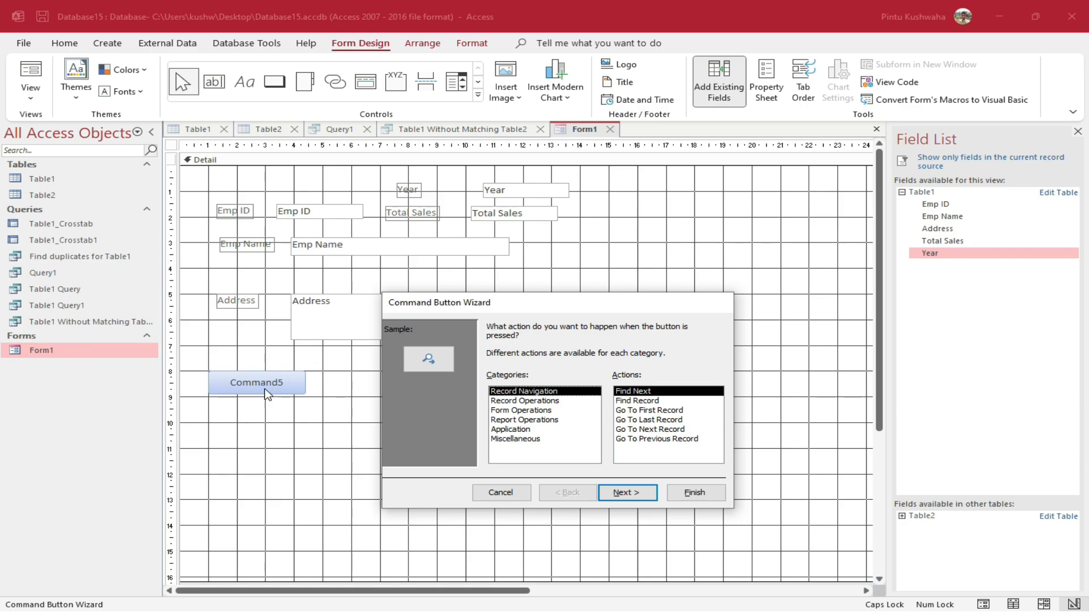
{"action": "left_click", "coordinate": [650, 410]}
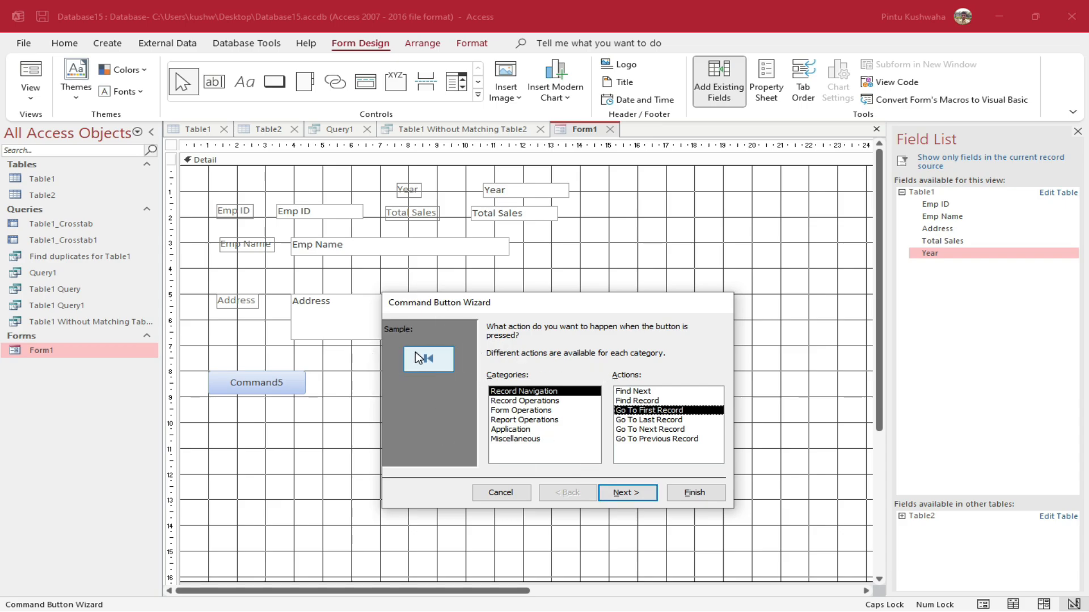
{"action": "left_click", "coordinate": [633, 494]}
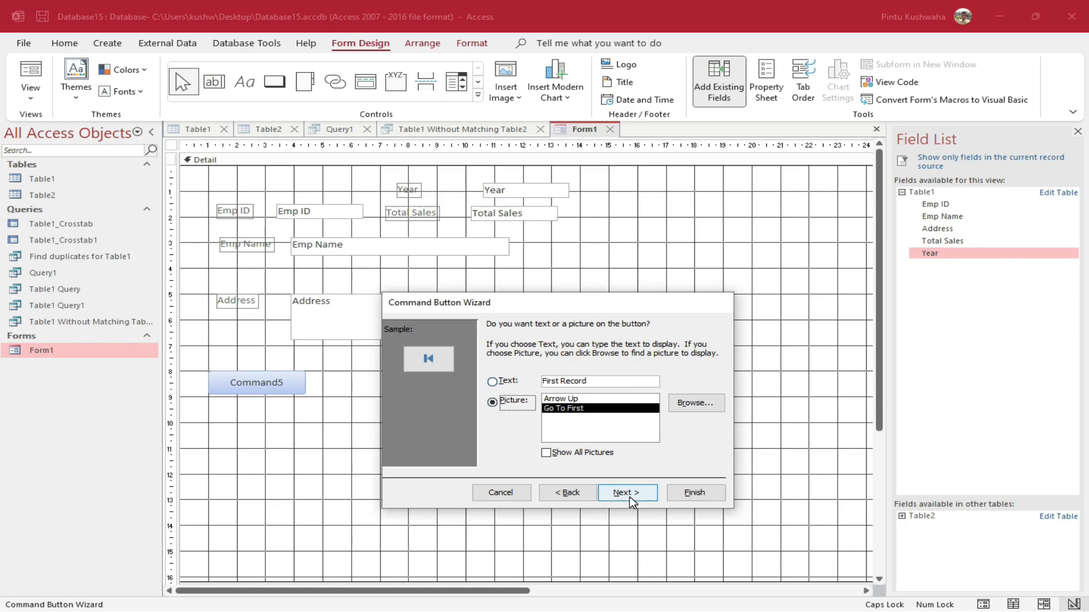
{"action": "left_click", "coordinate": [699, 492]}
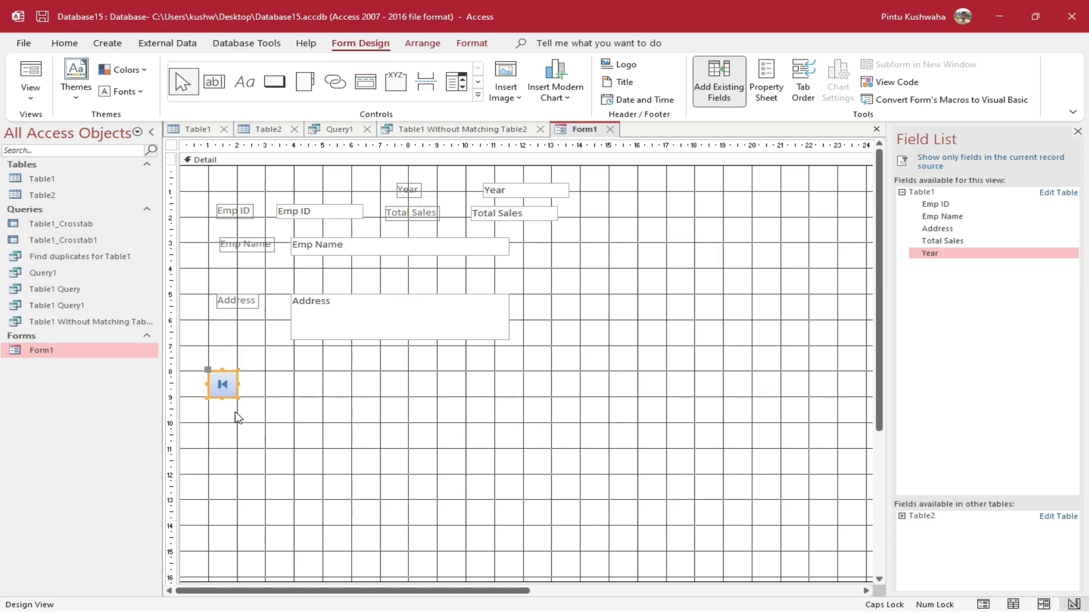
Add a Go To Previous Record button beside the first-record button and align it
{"action": "left_click", "coordinate": [274, 82]}
{"action": "key", "text": "Escape"}
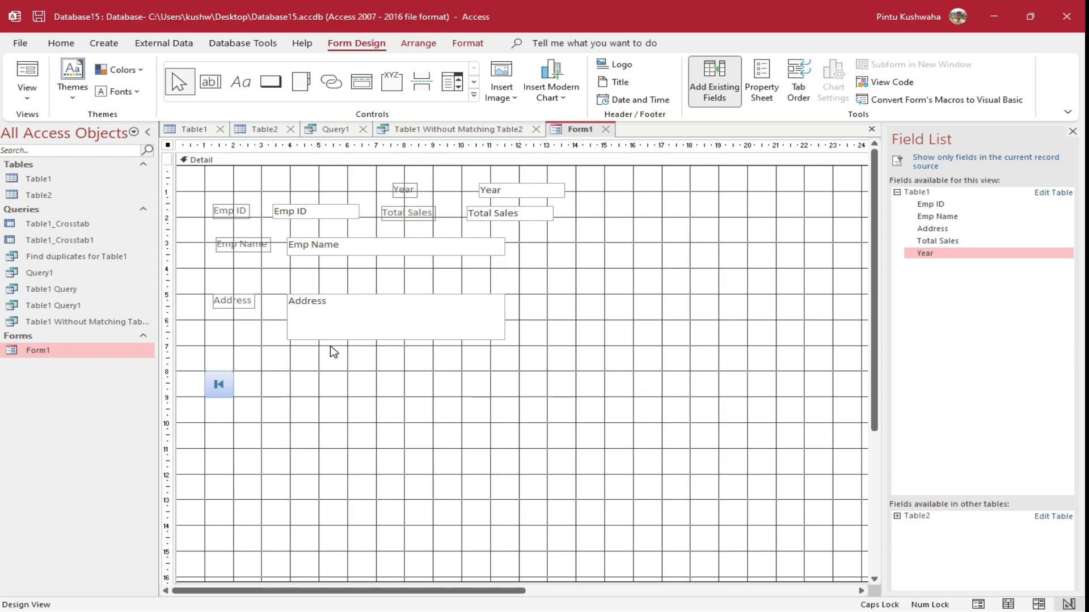
{"action": "left_click", "coordinate": [271, 82]}
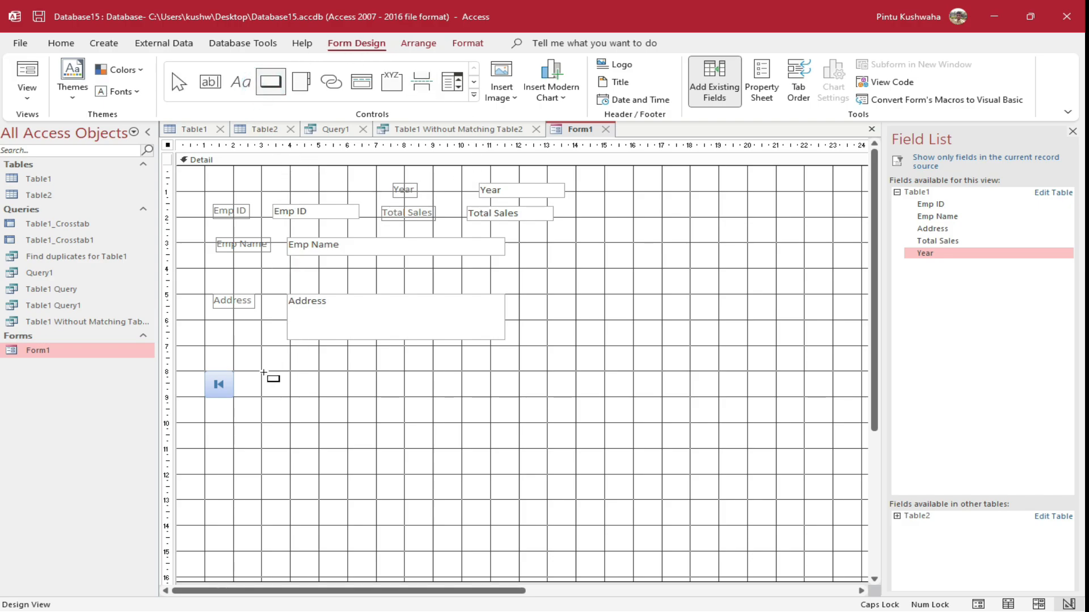
{"action": "left_click_drag", "start_coordinate": [244, 373], "coordinate": [291, 400]}
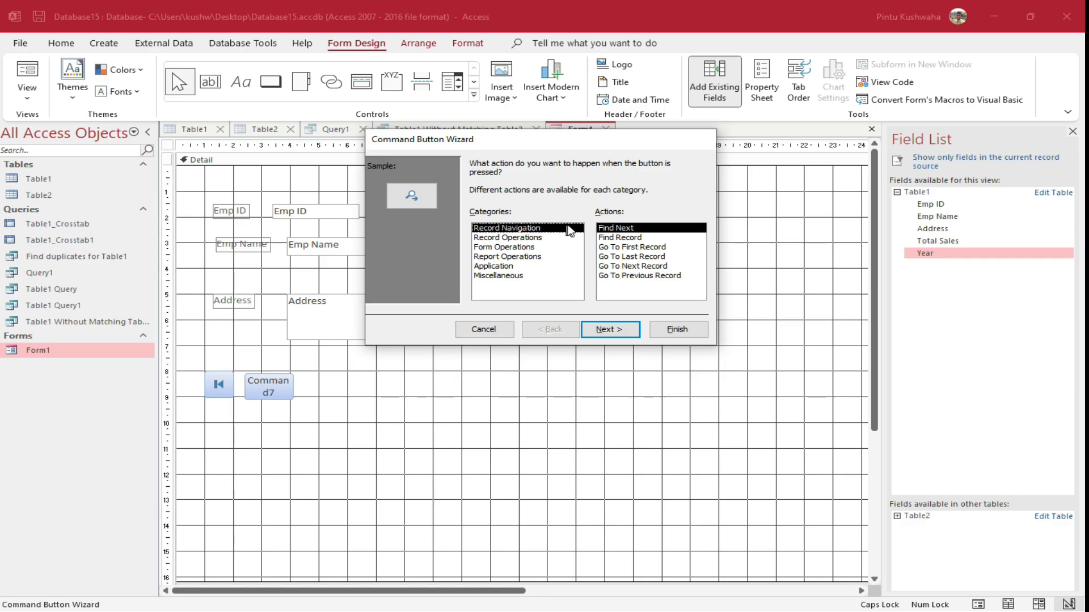
{"action": "left_click", "coordinate": [653, 278]}
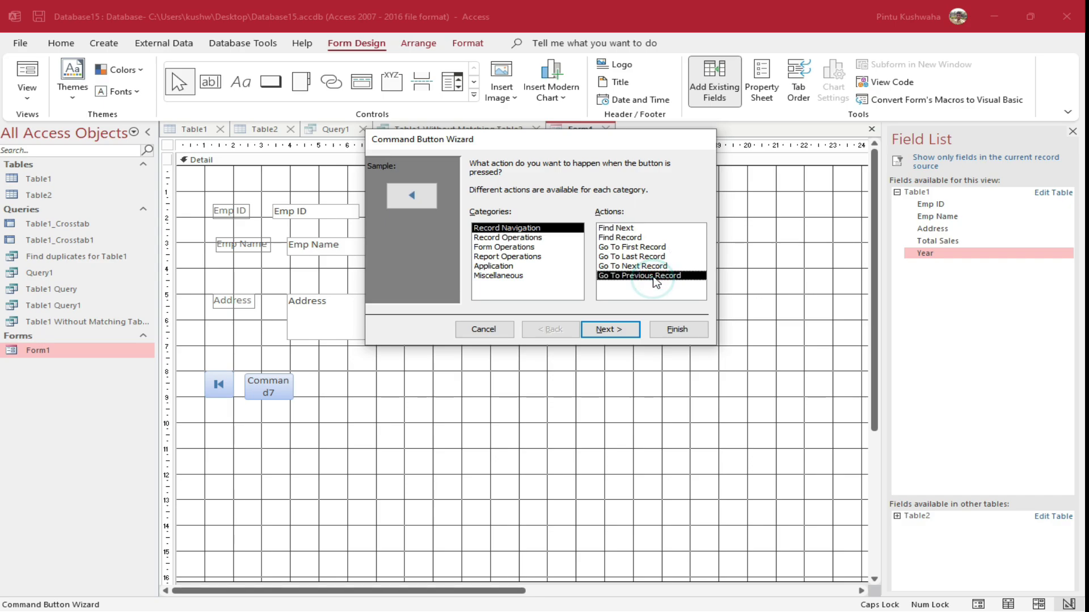
{"action": "left_click", "coordinate": [622, 335]}
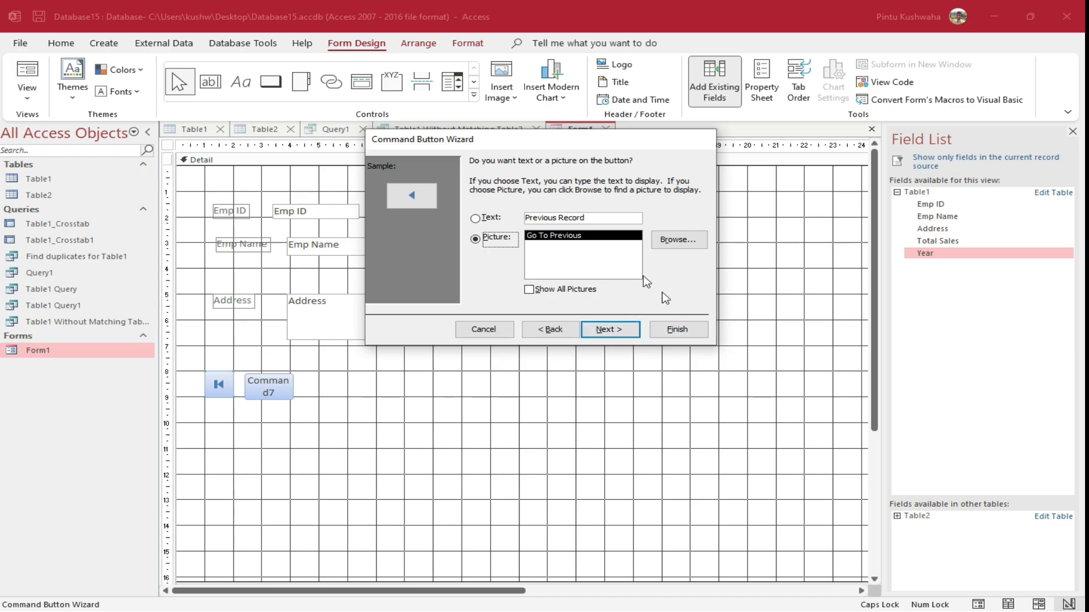
{"action": "left_click", "coordinate": [697, 332]}
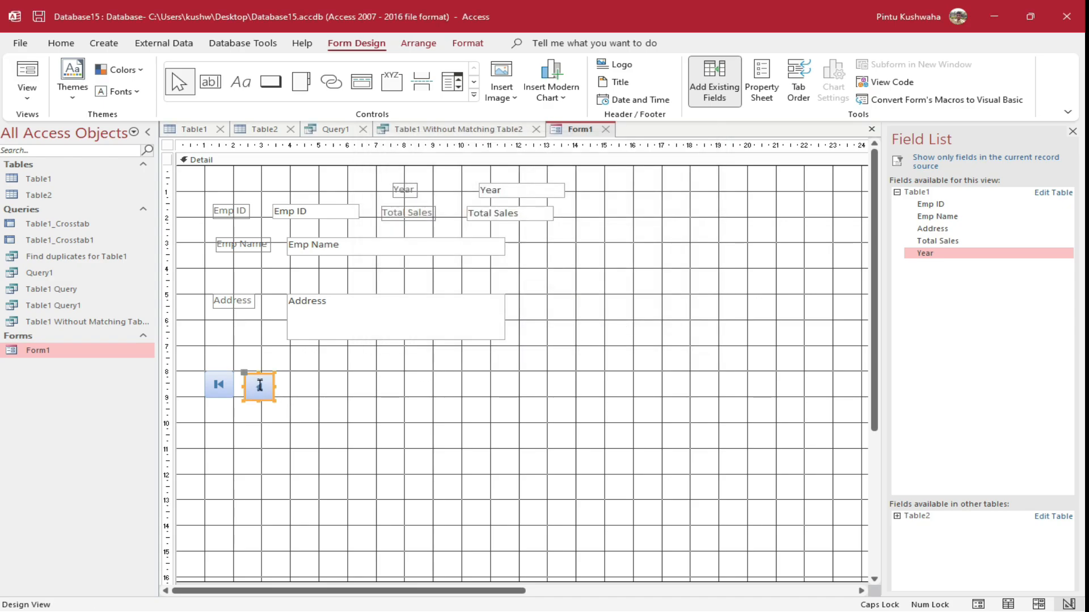
{"action": "left_click_drag", "start_coordinate": [262, 379], "coordinate": [263, 373]}
Add Go To Next Record and Go To Last Record buttons to complete the navigation row
{"action": "left_click", "coordinate": [271, 81]}
{"action": "left_click_drag", "start_coordinate": [284, 376], "coordinate": [331, 399]}
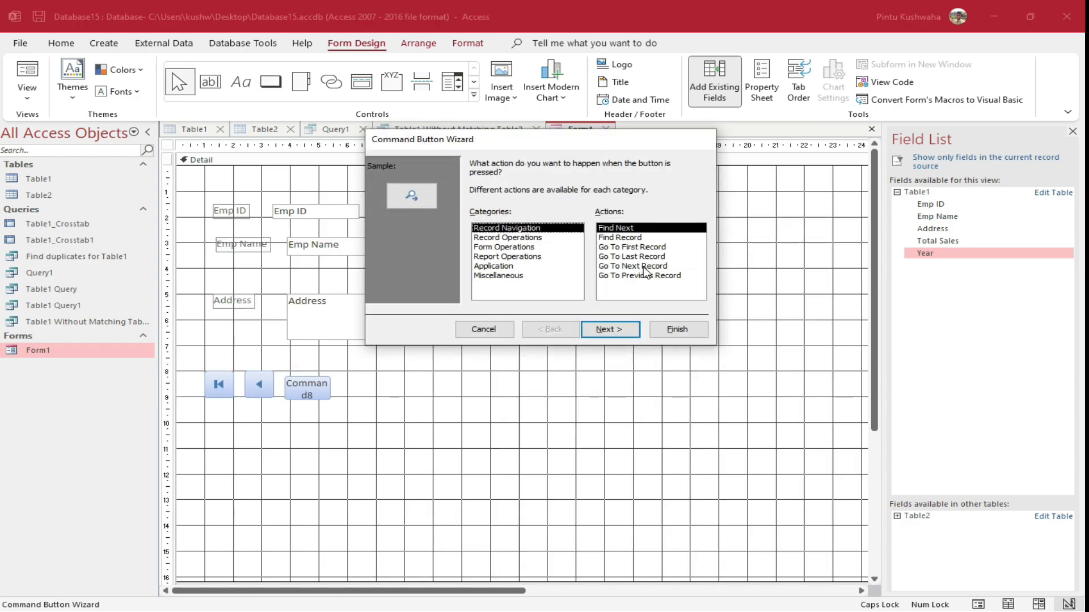
{"action": "left_click", "coordinate": [643, 266]}
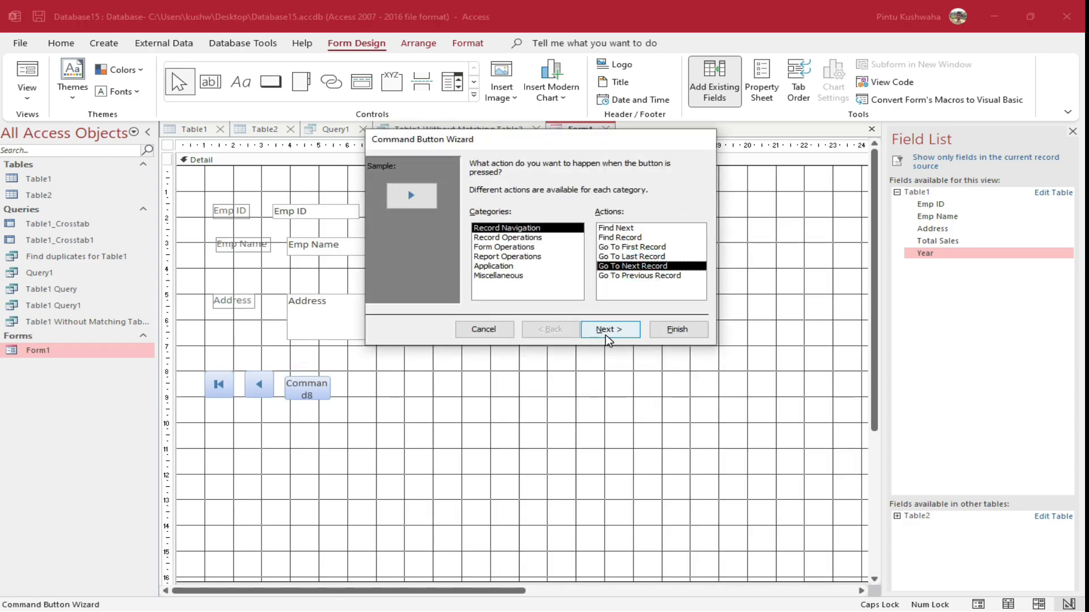
{"action": "left_click", "coordinate": [681, 333]}
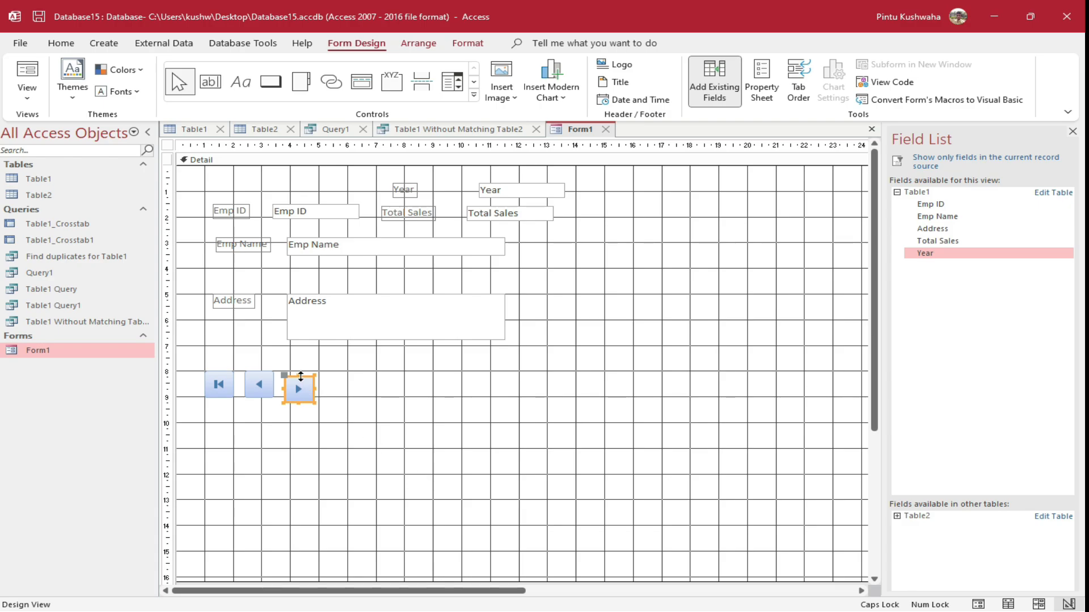
{"action": "left_click_drag", "start_coordinate": [300, 377], "coordinate": [301, 372]}
{"action": "left_click", "coordinate": [271, 82]}
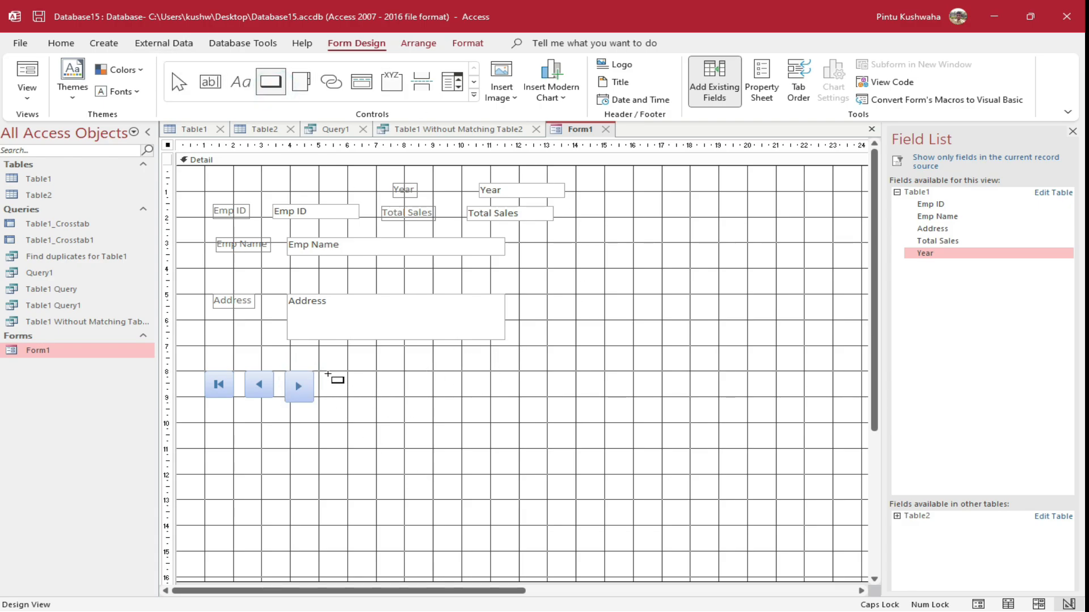
{"action": "left_click_drag", "start_coordinate": [328, 374], "coordinate": [376, 398]}
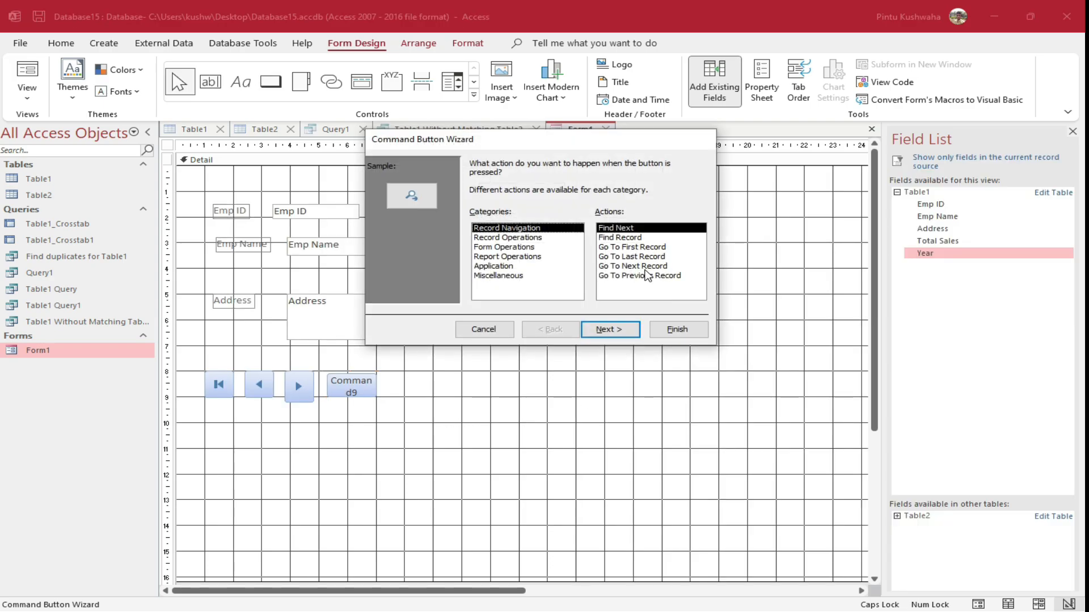
{"action": "left_click", "coordinate": [650, 258]}
{"action": "left_click", "coordinate": [676, 329]}
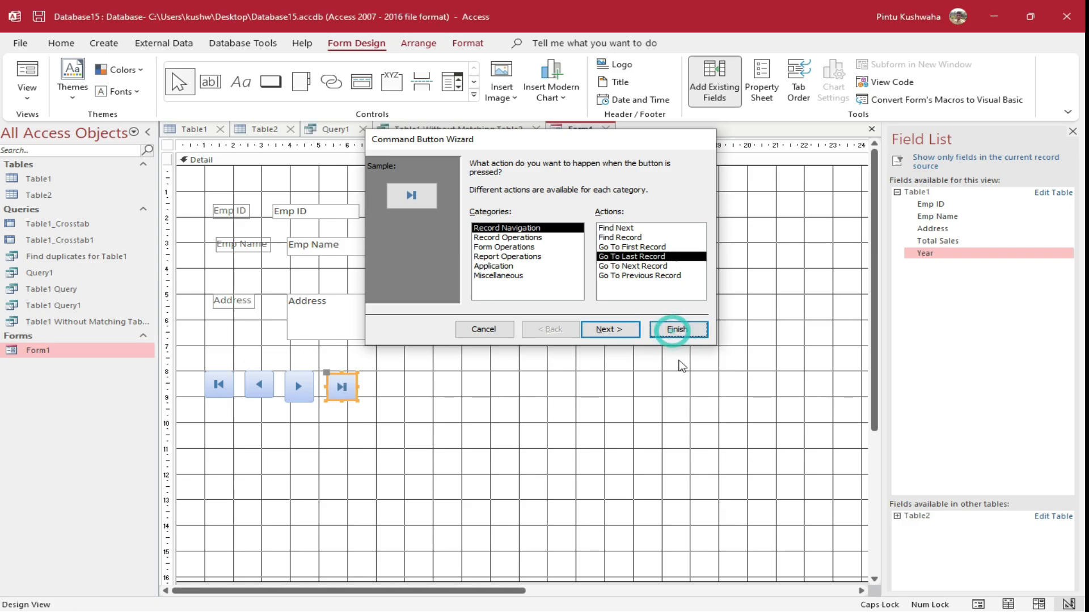
{"action": "key", "text": "Up"}
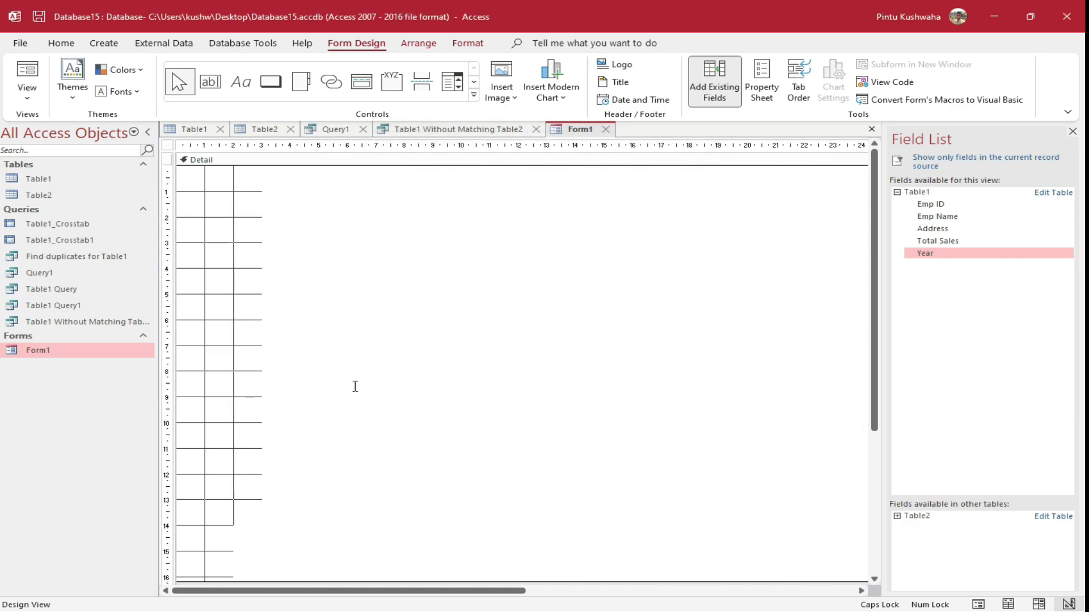
Add a large Delete Record button to the right of the navigation buttons
{"action": "key", "text": "Down"}
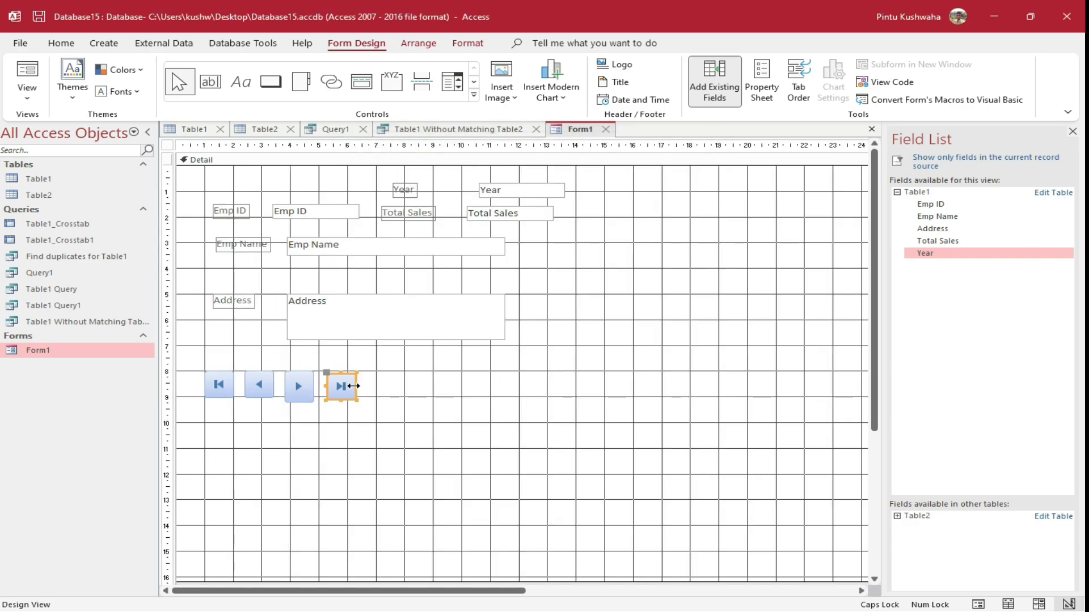
{"action": "left_click", "coordinate": [378, 388]}
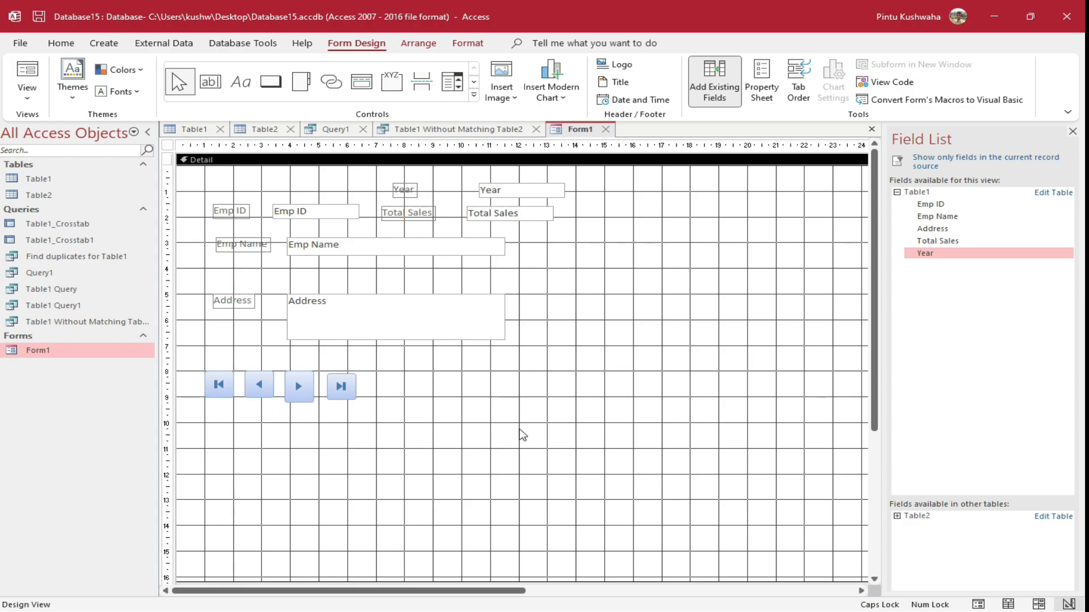
{"action": "left_click", "coordinate": [270, 81]}
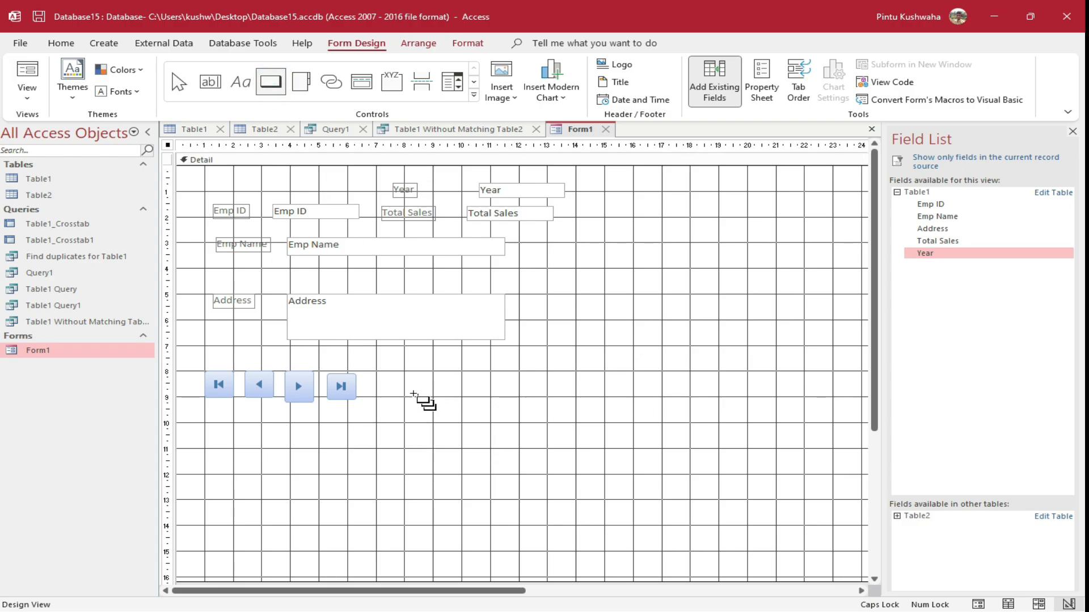
{"action": "left_click_drag", "start_coordinate": [367, 356], "coordinate": [412, 433]}
{"action": "left_click_drag", "start_coordinate": [477, 440], "coordinate": [519, 438]}
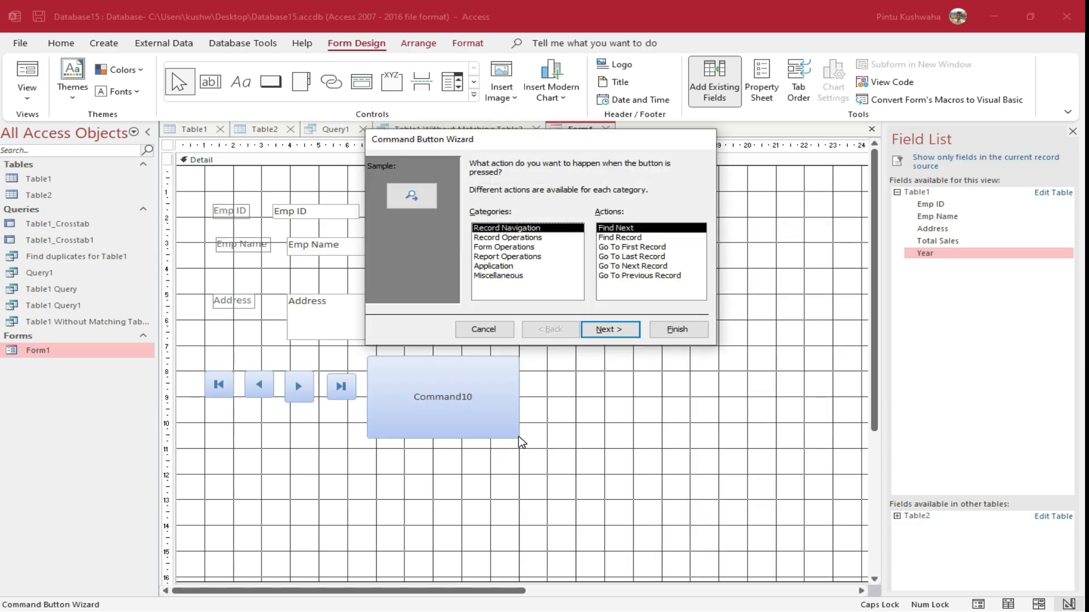
{"action": "left_click", "coordinate": [525, 238]}
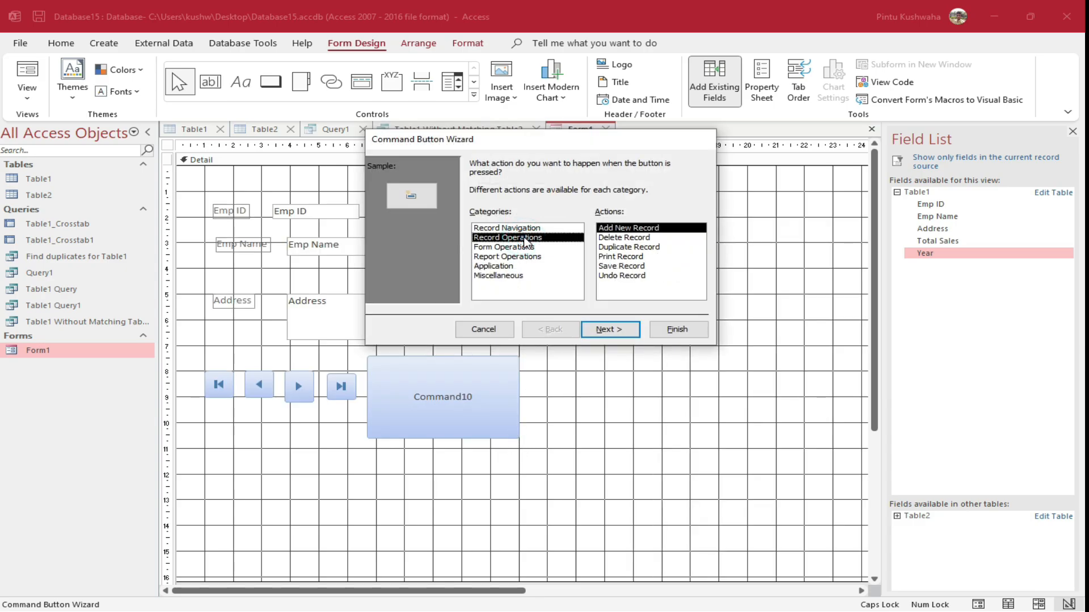
{"action": "left_click", "coordinate": [631, 237]}
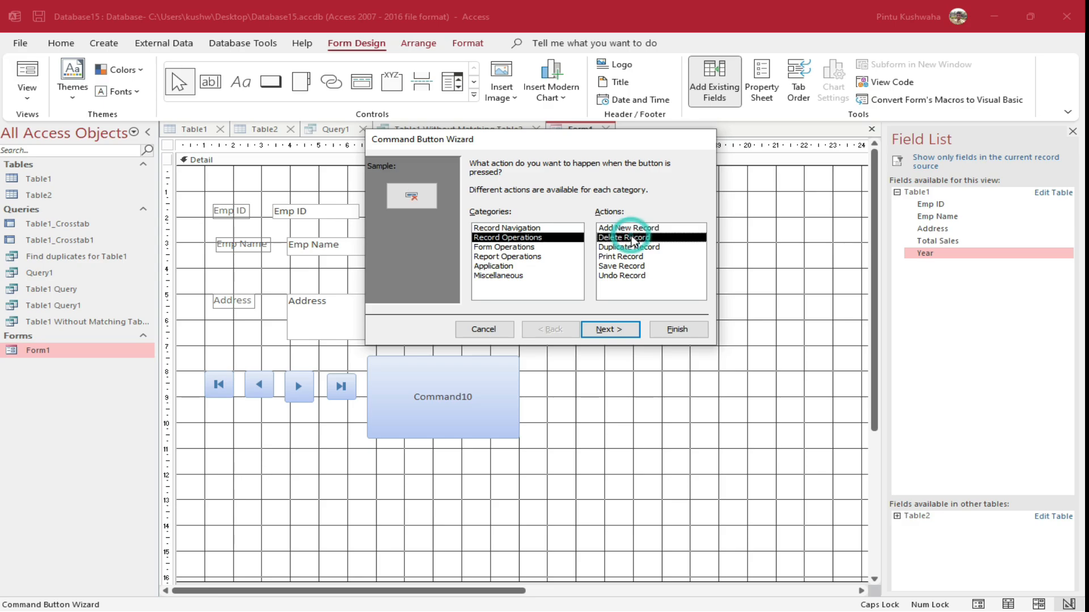
{"action": "left_click_drag", "start_coordinate": [558, 142], "coordinate": [655, 143]}
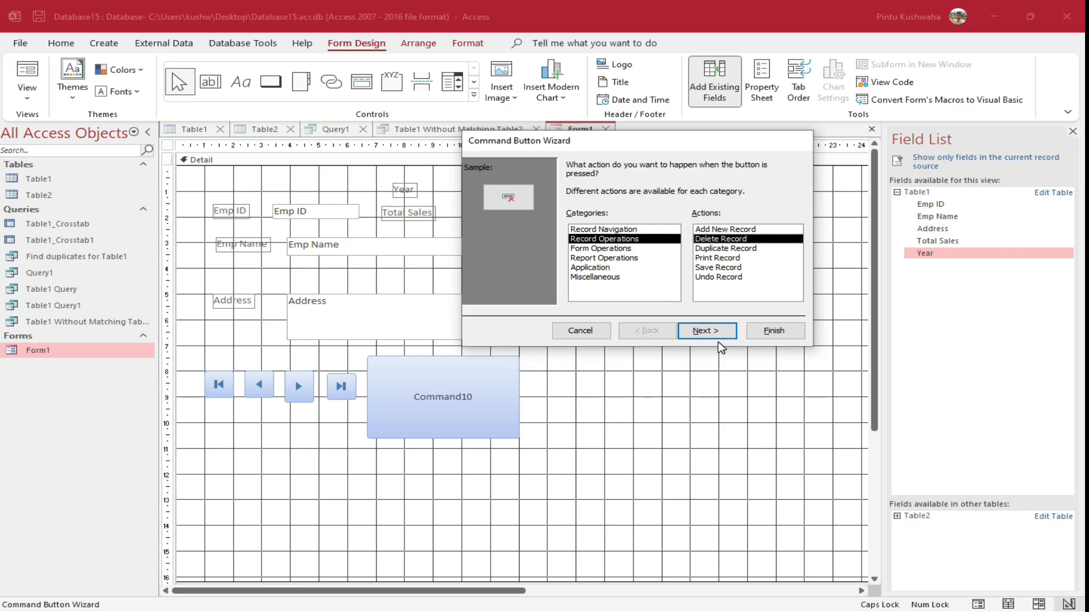
{"action": "left_click", "coordinate": [774, 331]}
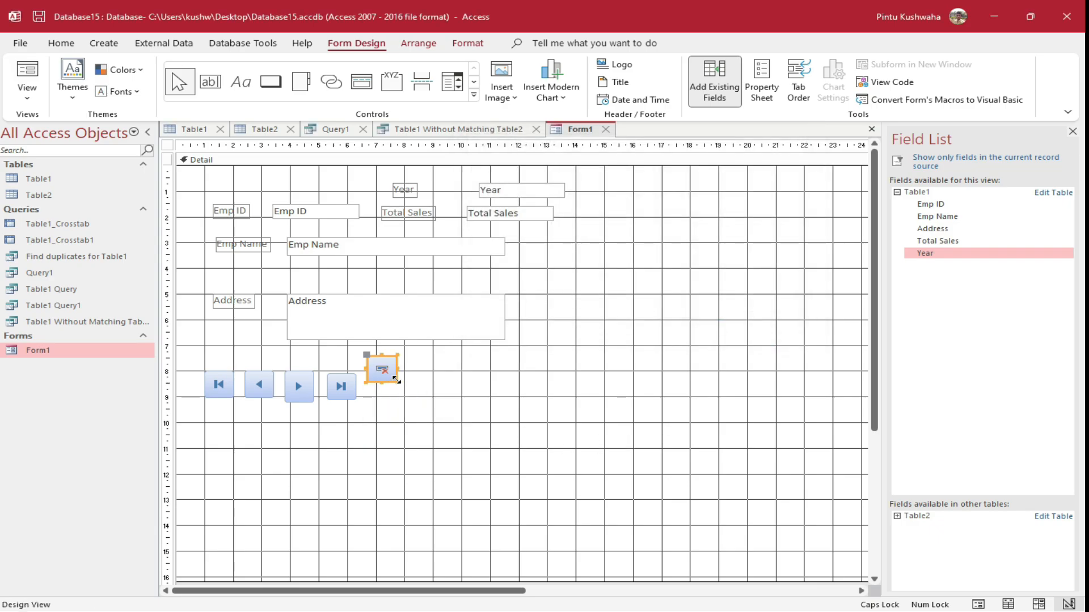
{"action": "left_click", "coordinate": [395, 380]}
{"action": "left_click_drag", "start_coordinate": [451, 423], "coordinate": [466, 434]}
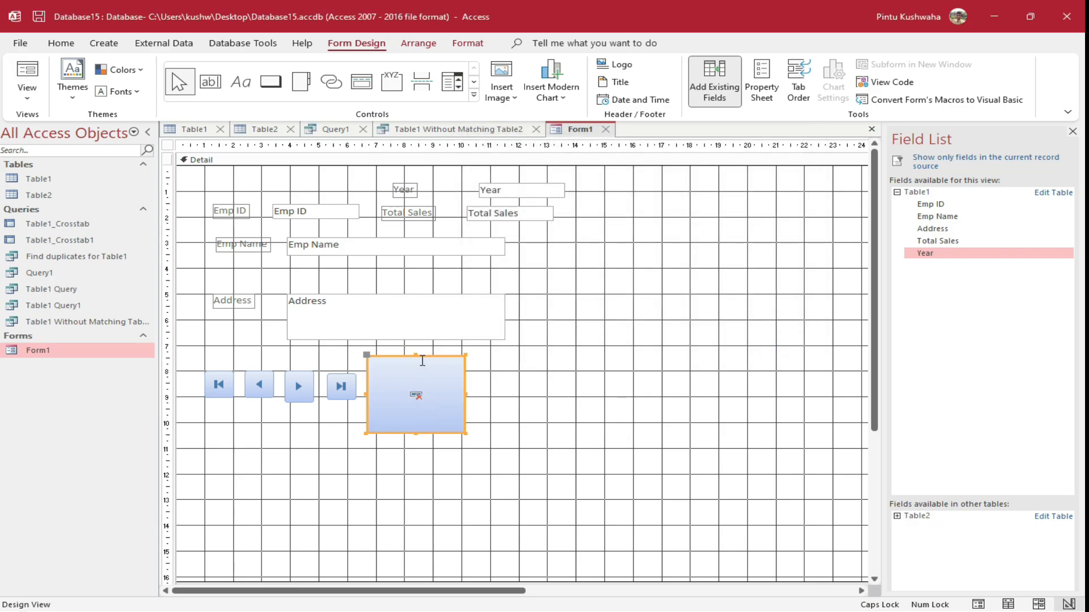
Add an enlarged Add New Record button beside it and save the form design
{"action": "left_click", "coordinate": [270, 82]}
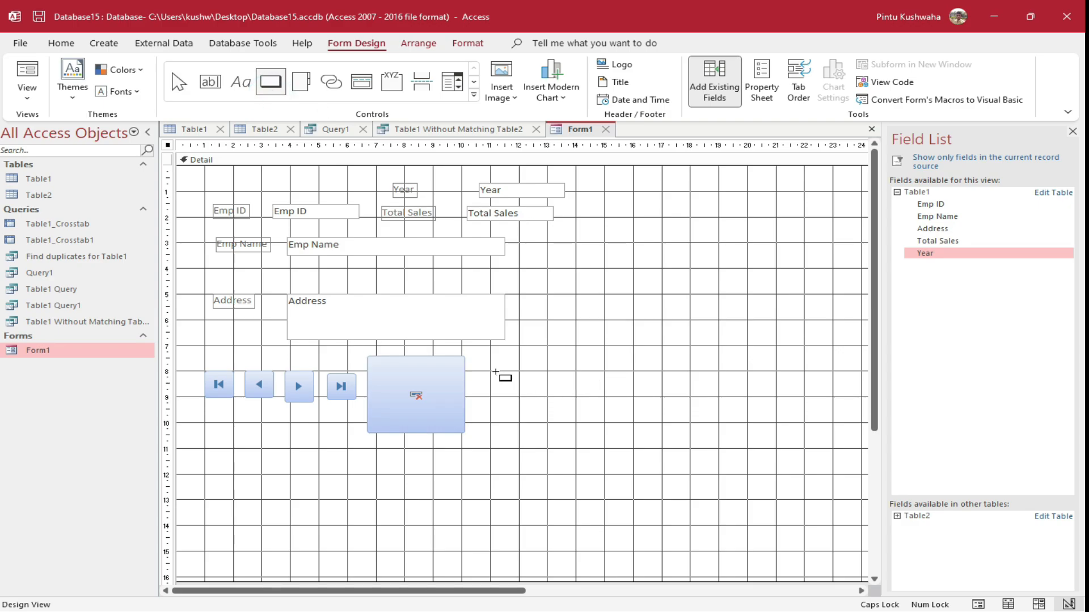
{"action": "left_click_drag", "start_coordinate": [489, 361], "coordinate": [584, 440]}
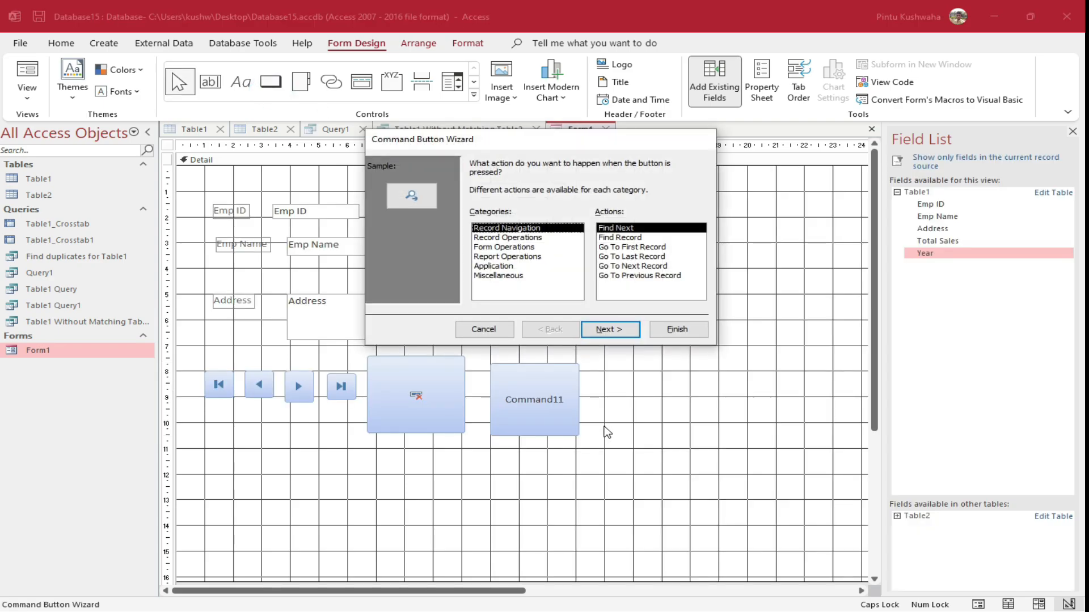
{"action": "left_click", "coordinate": [535, 238]}
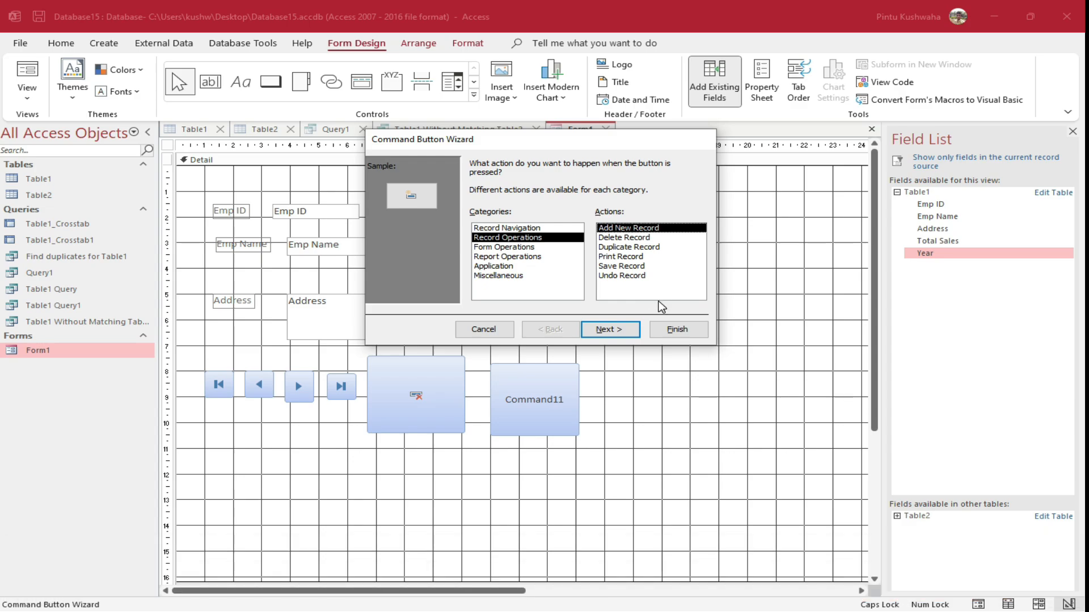
{"action": "left_click", "coordinate": [683, 334]}
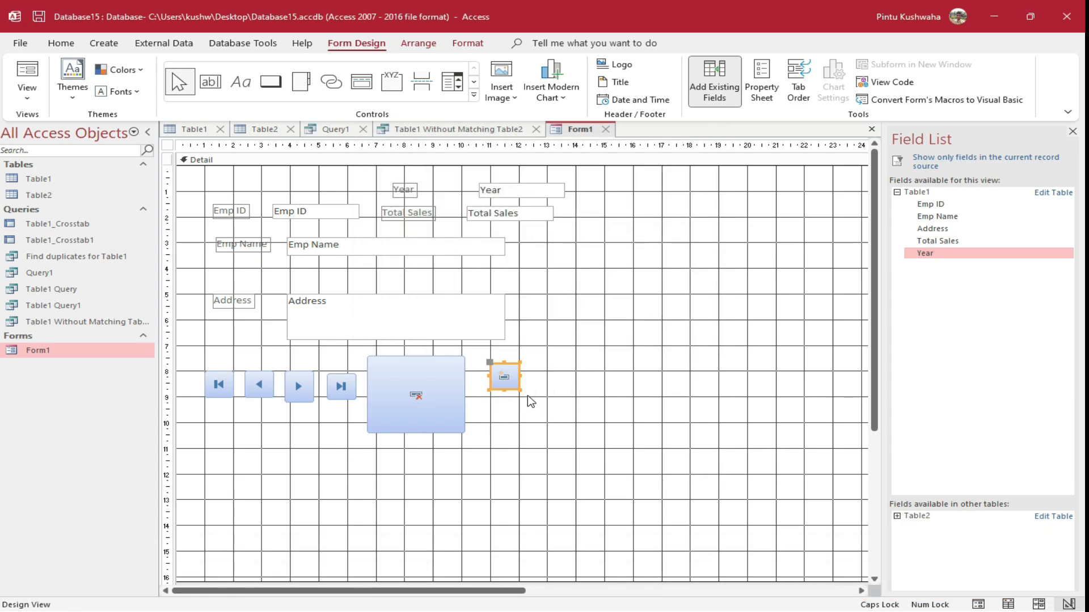
{"action": "left_click_drag", "start_coordinate": [519, 390], "coordinate": [582, 430]}
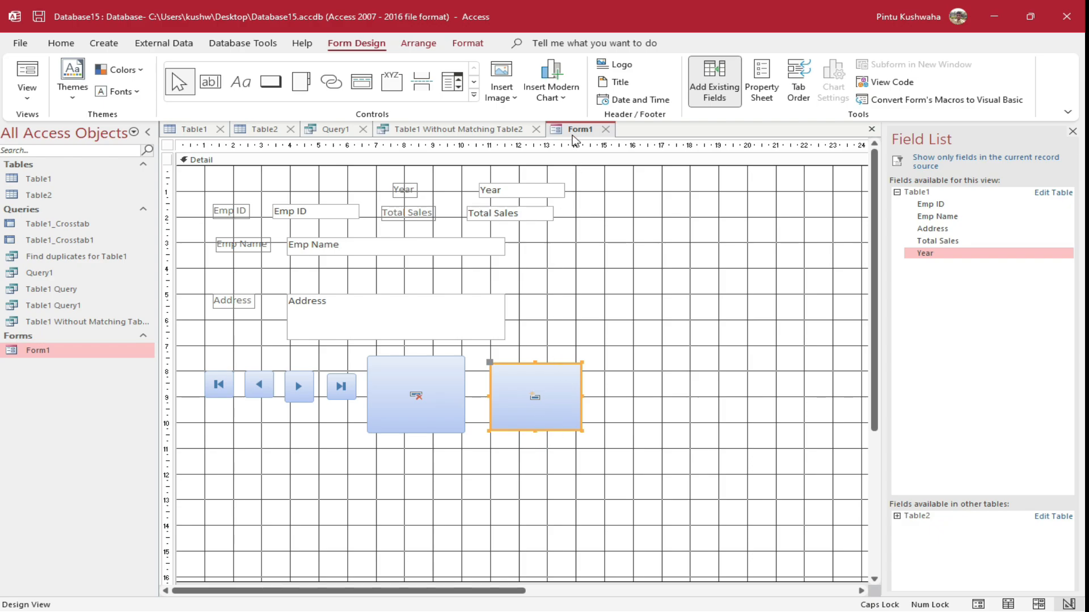
{"action": "right_click", "coordinate": [573, 130]}
{"action": "left_click", "coordinate": [590, 131]}
Open Form1 and test the Previous, Next, Last and First buttons across the records
{"action": "double_click", "coordinate": [108, 353]}
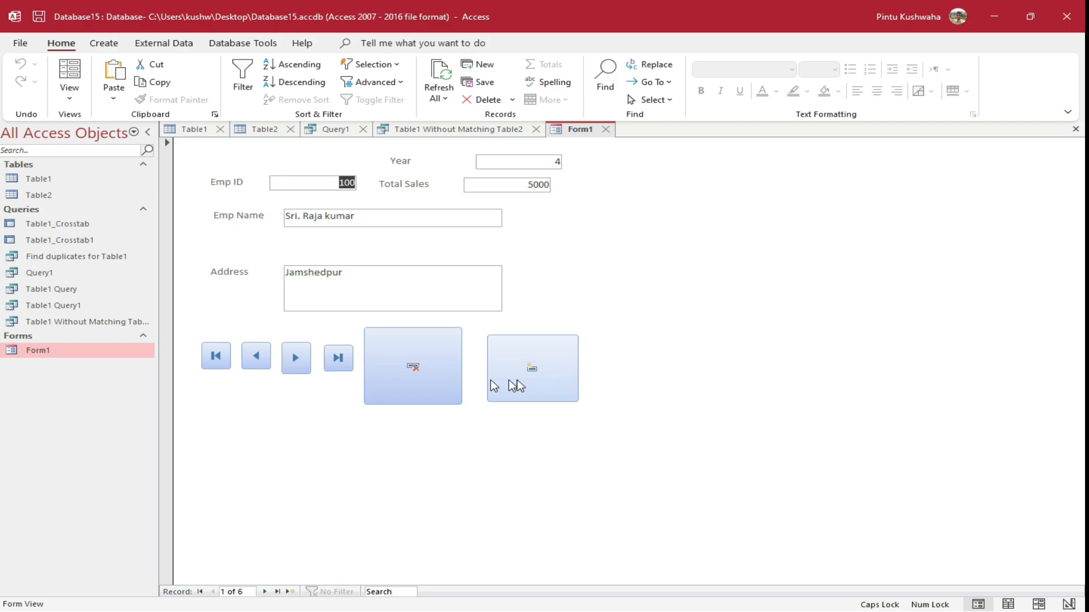
{"action": "left_click", "coordinate": [255, 367]}
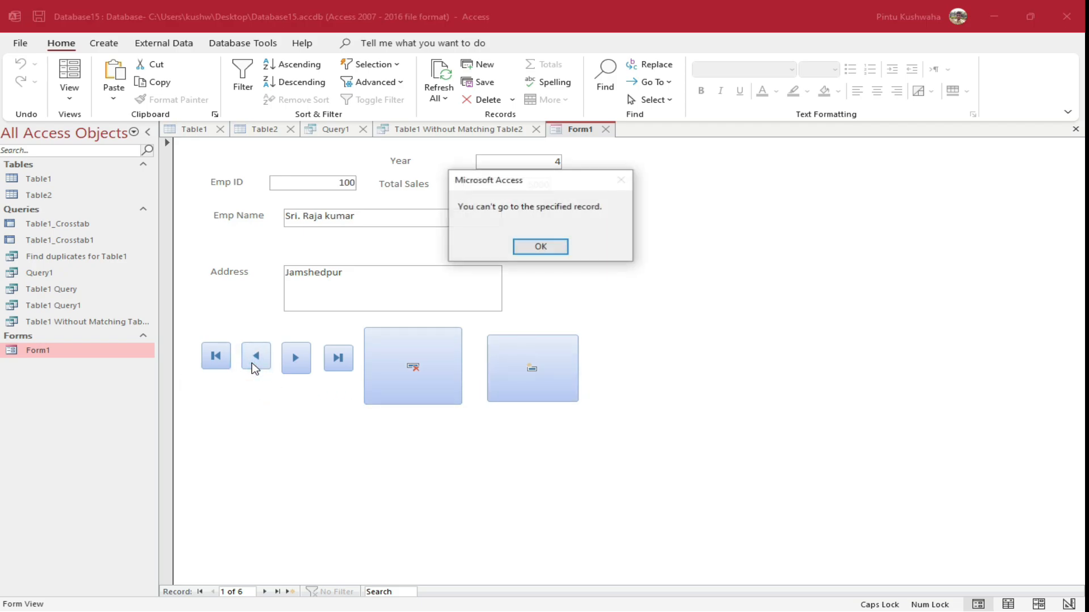
{"action": "left_click", "coordinate": [539, 247]}
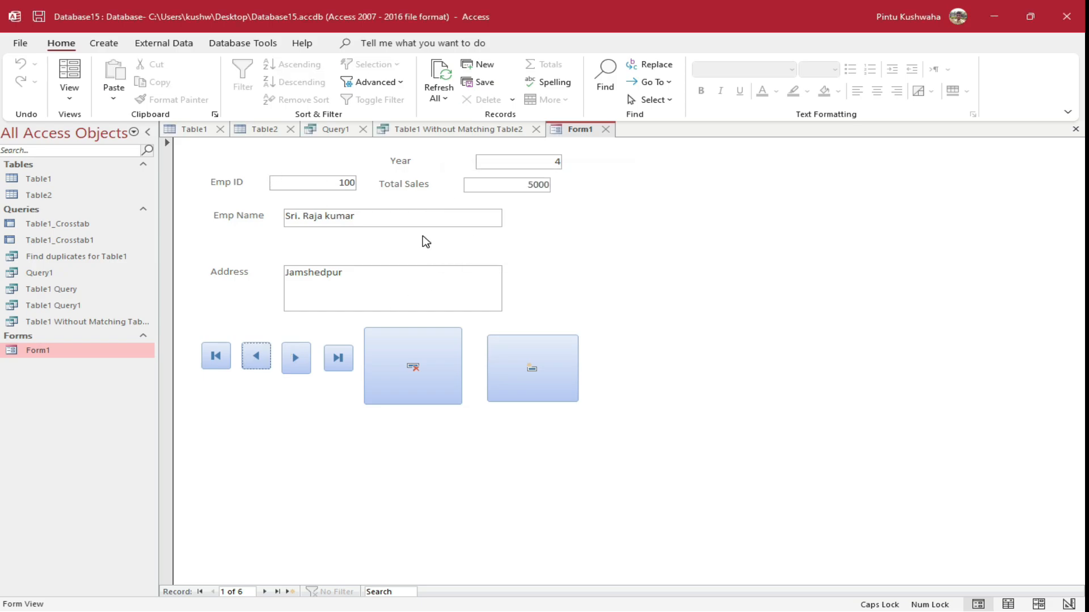
{"action": "left_click", "coordinate": [297, 370]}
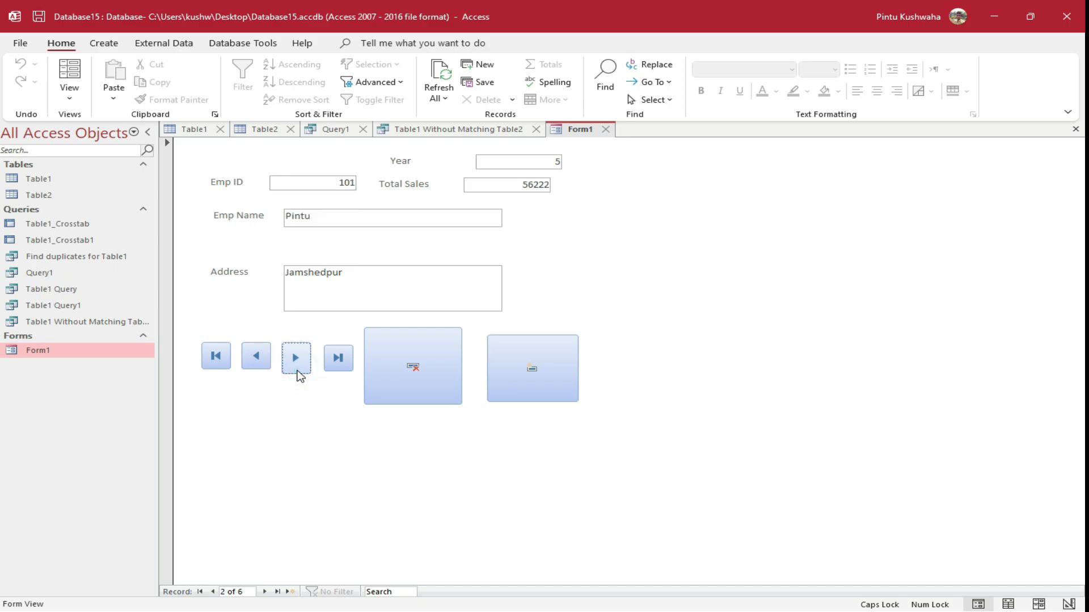
{"action": "left_click", "coordinate": [297, 371]}
{"action": "left_click", "coordinate": [251, 359]}
{"action": "left_click", "coordinate": [250, 359]}
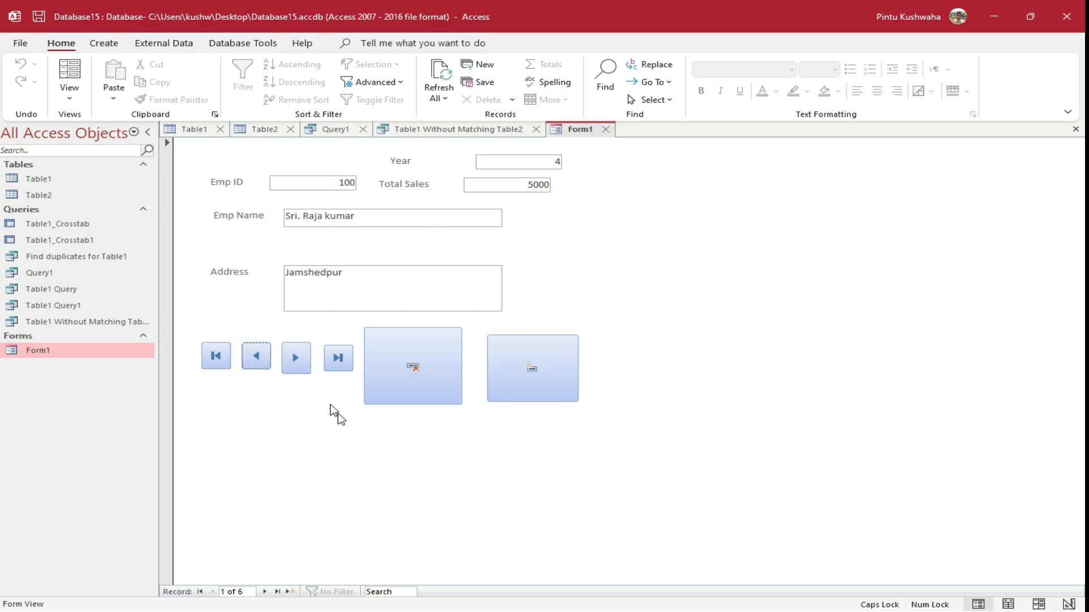
{"action": "left_click", "coordinate": [336, 363]}
{"action": "left_click", "coordinate": [211, 358]}
{"action": "left_click", "coordinate": [337, 367]}
Test the New Record and Delete buttons, then return to record 1 (Emp ID 100)
{"action": "left_click", "coordinate": [552, 372]}
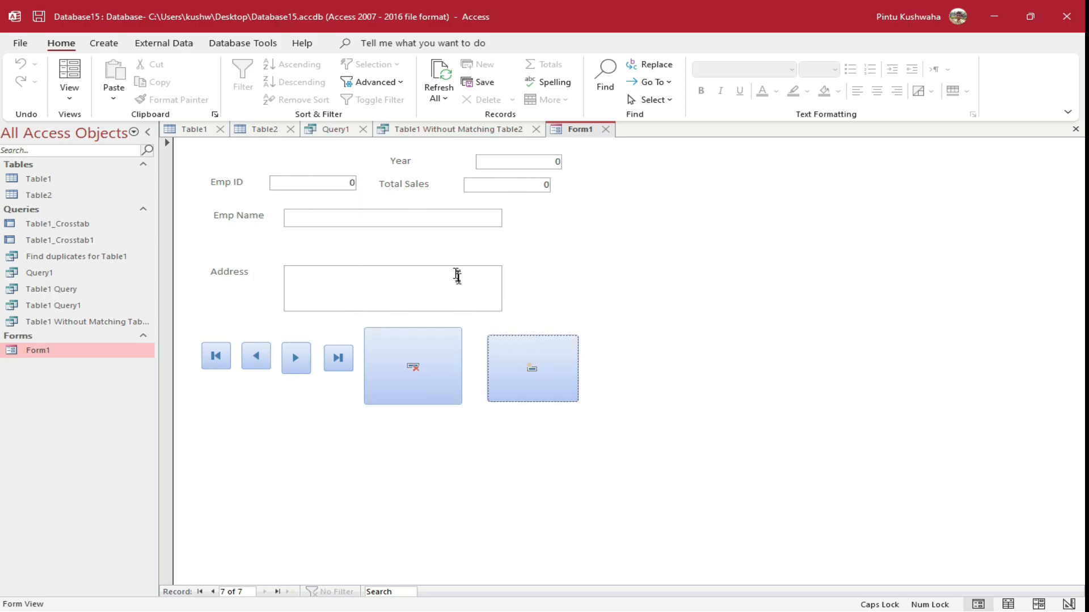
{"action": "left_click", "coordinate": [403, 363]}
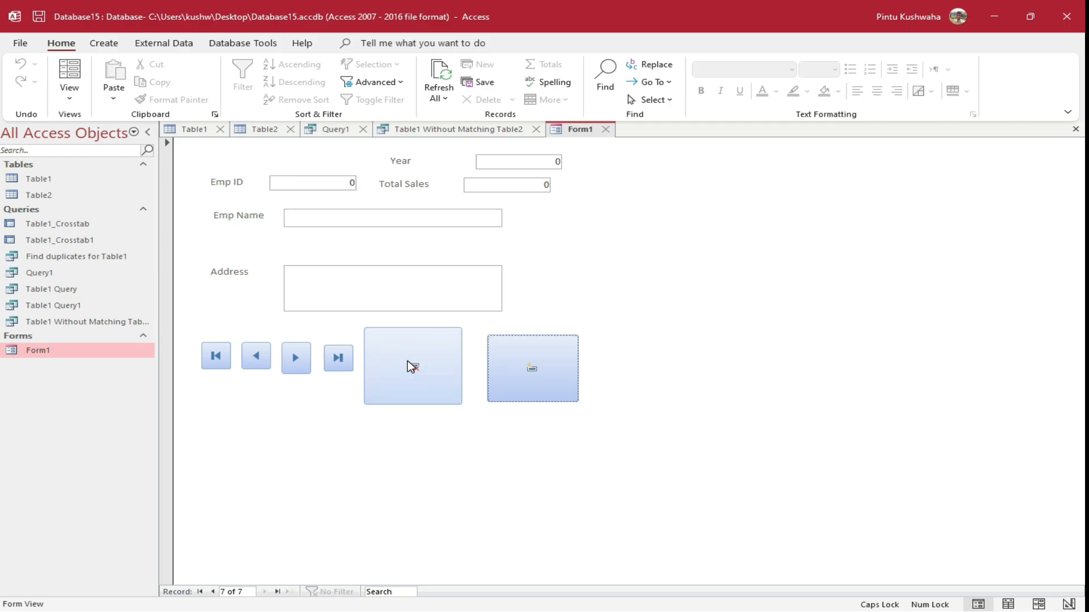
{"action": "left_click", "coordinate": [216, 356]}
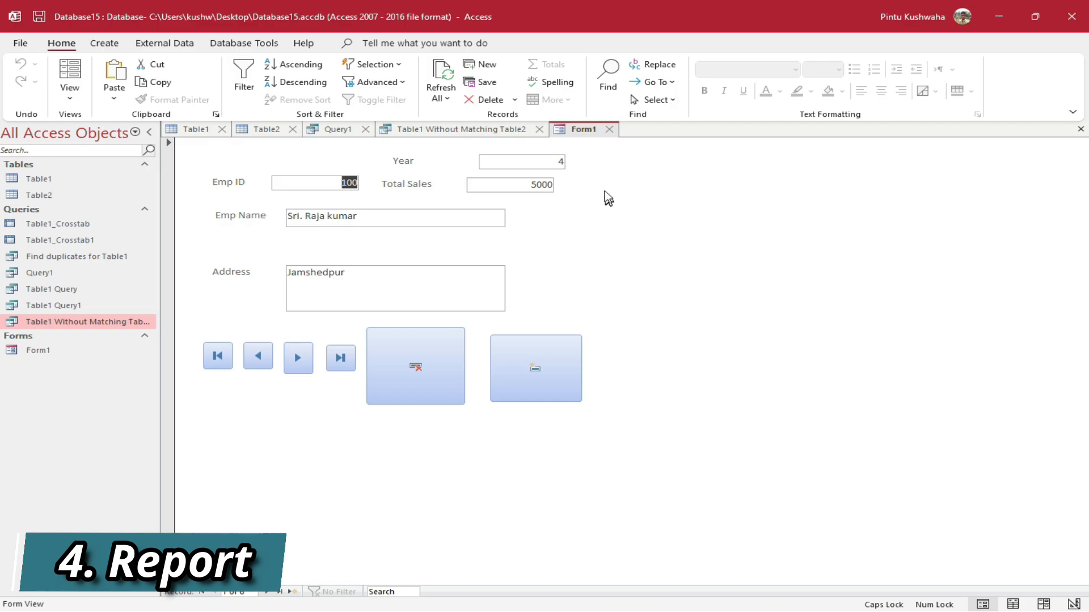
Close all open tabs and reopen the Table1 datasheet
{"action": "right_click", "coordinate": [576, 132]}
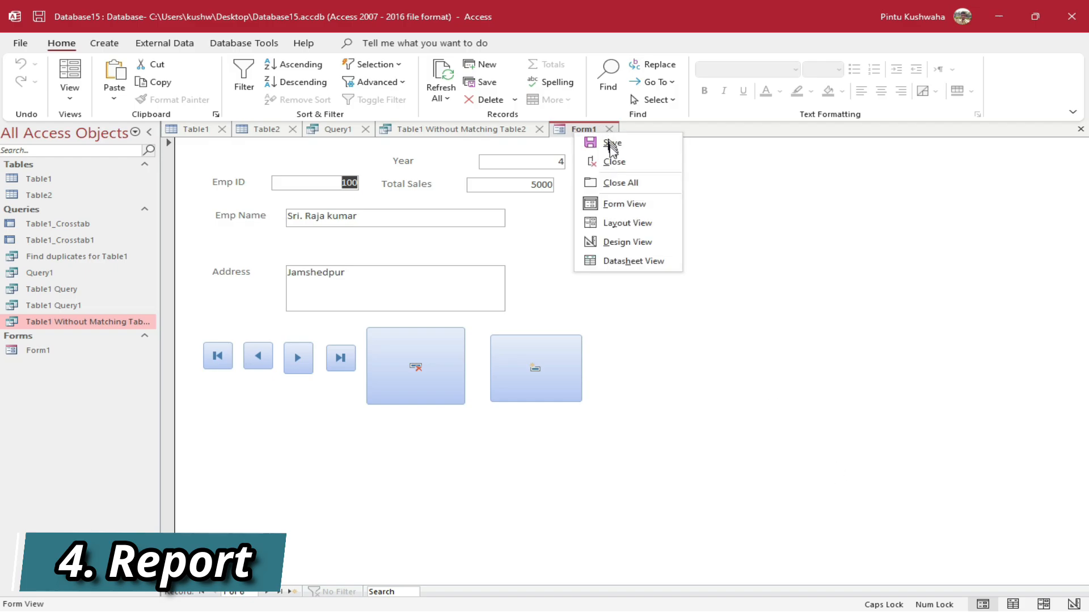
{"action": "left_click", "coordinate": [615, 182]}
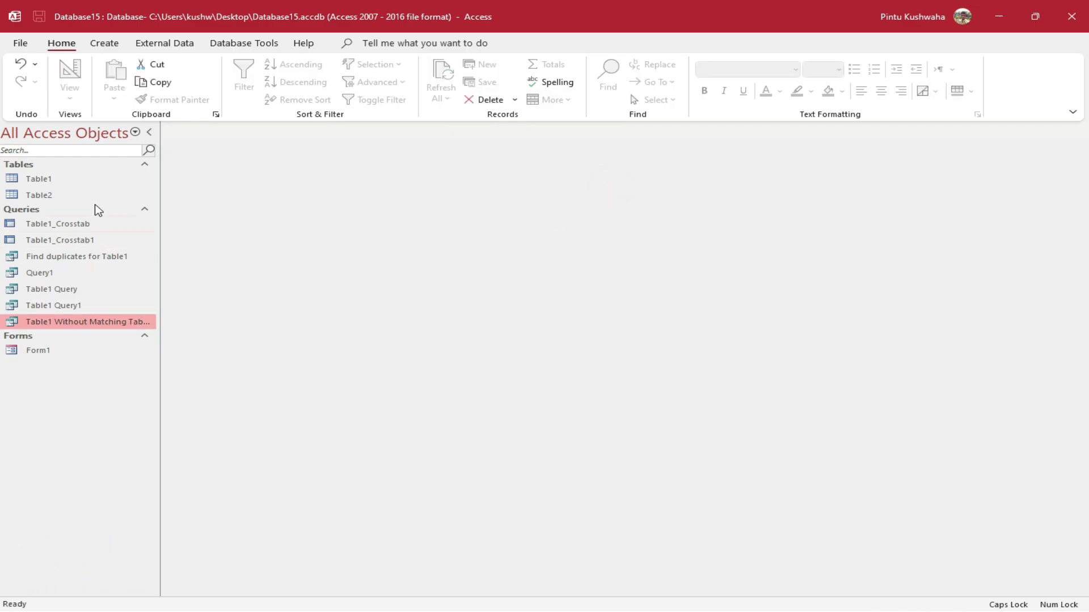
{"action": "double_click", "coordinate": [71, 181]}
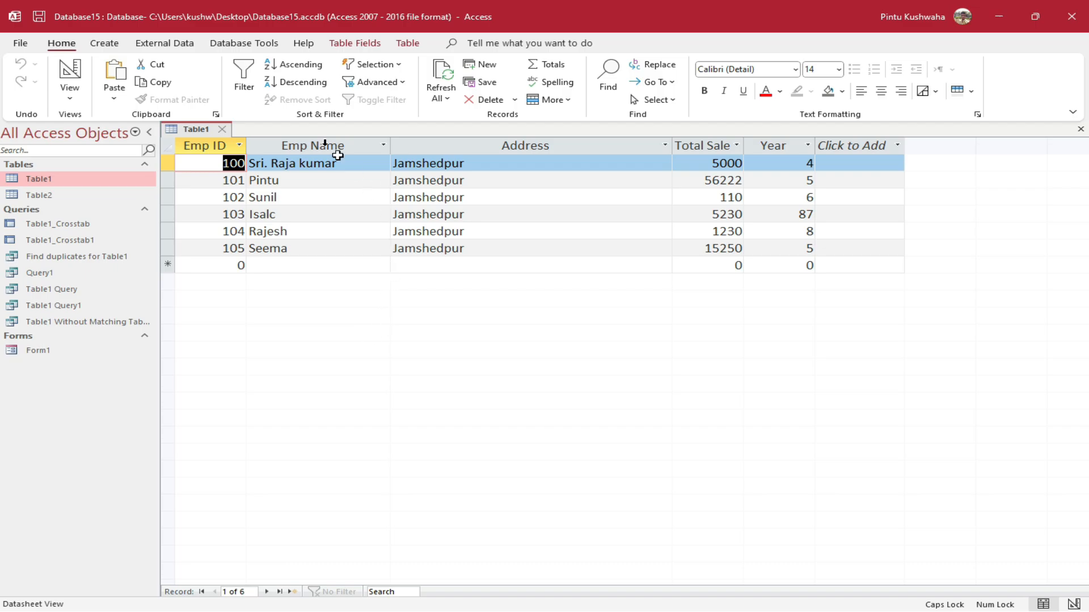
Generate an automatic Table1 report, then close it without saving
{"action": "left_click", "coordinate": [104, 43]}
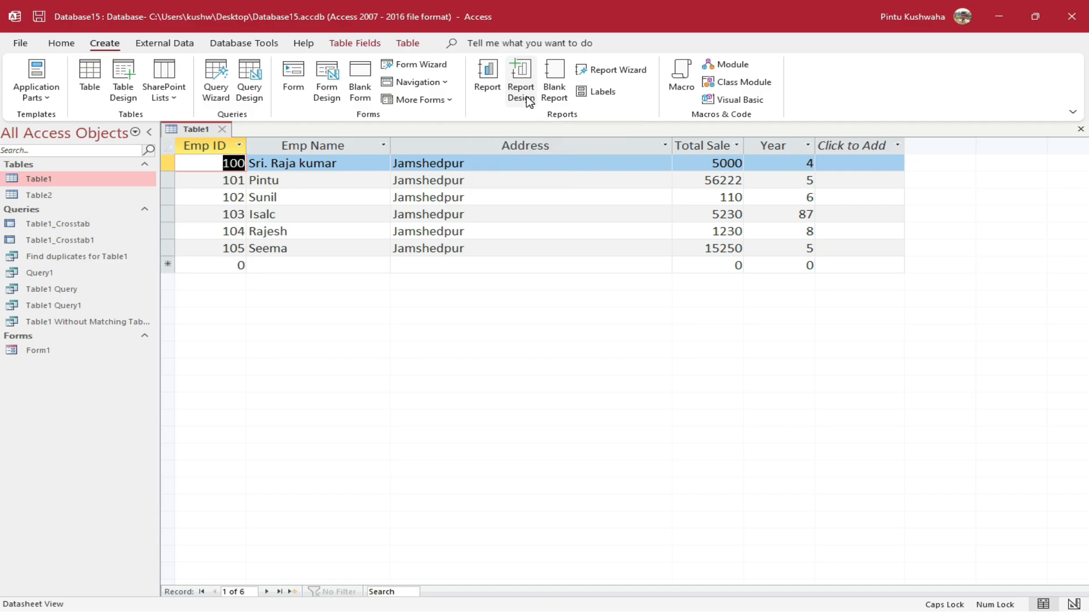
{"action": "left_click", "coordinate": [489, 84]}
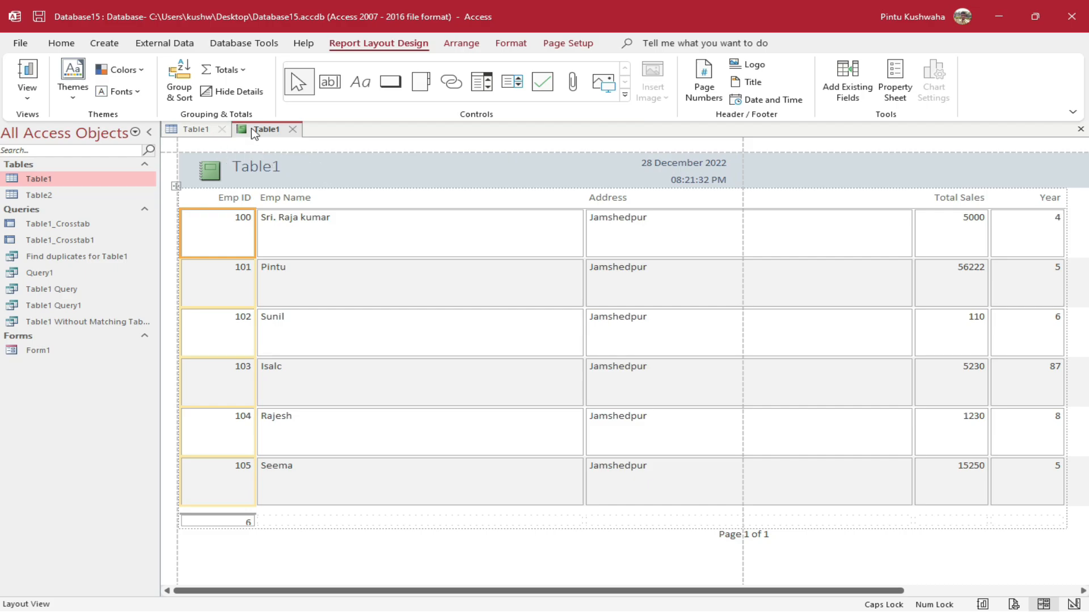
{"action": "left_click", "coordinate": [292, 131]}
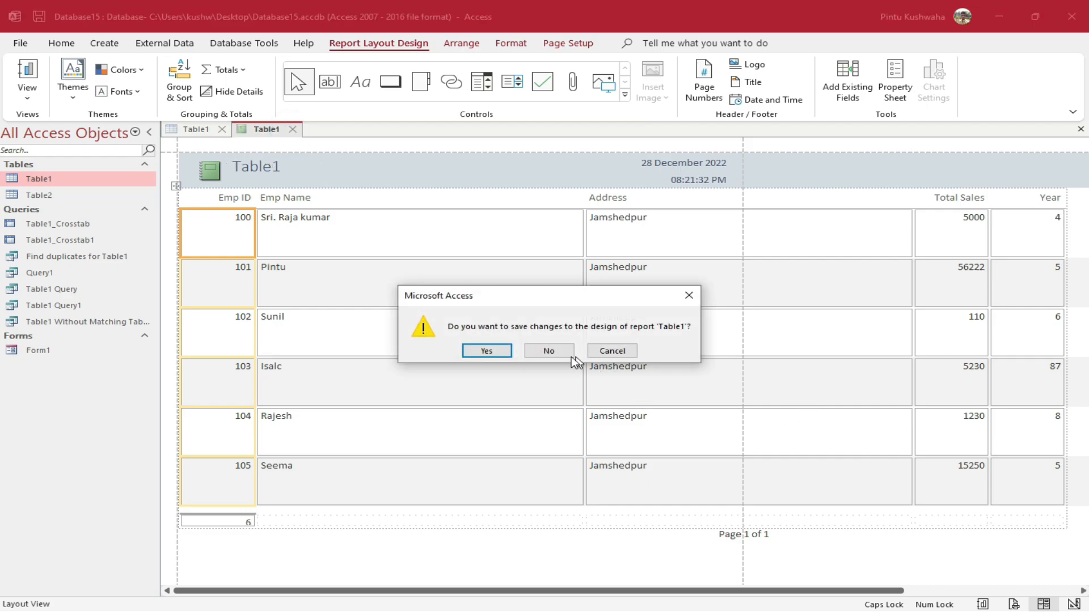
{"action": "left_click", "coordinate": [554, 353]}
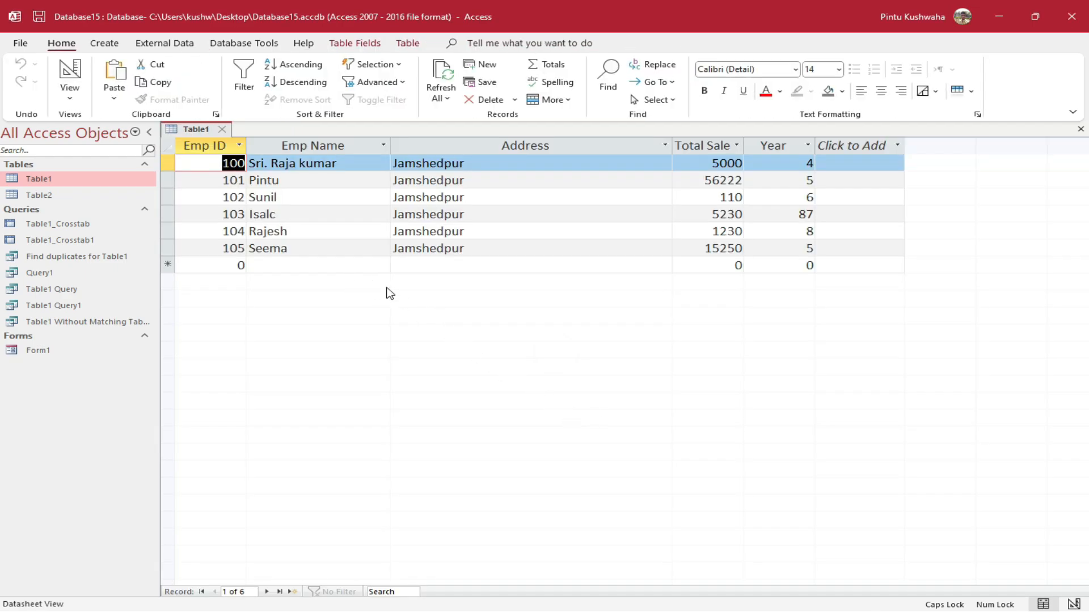
Start a blank Report1 in Design View, widen it, check the Field List, then discard it unsaved
{"action": "left_click", "coordinate": [97, 43]}
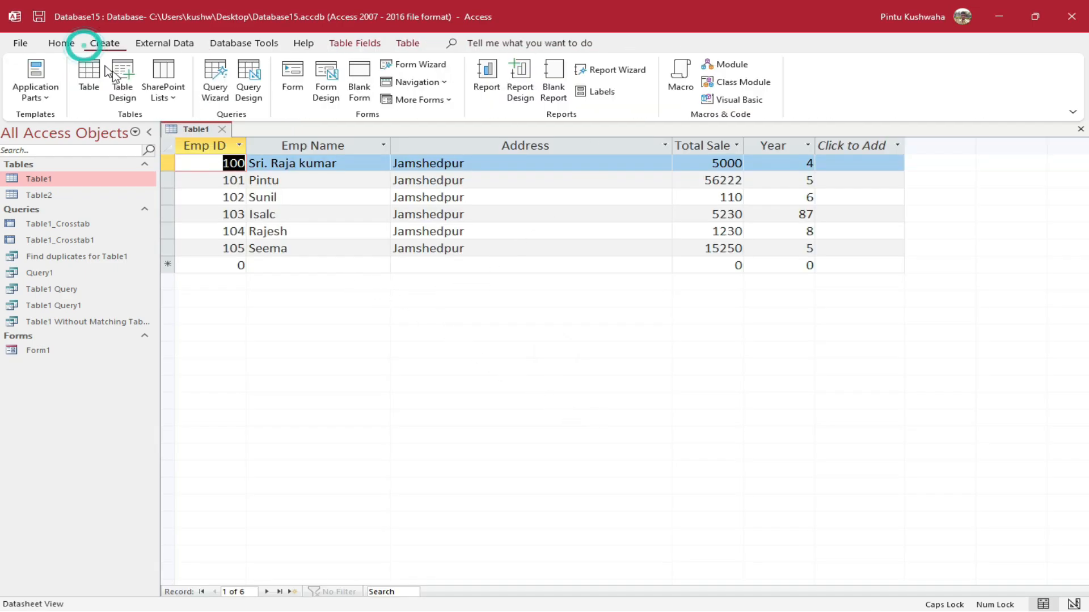
{"action": "left_click", "coordinate": [520, 91]}
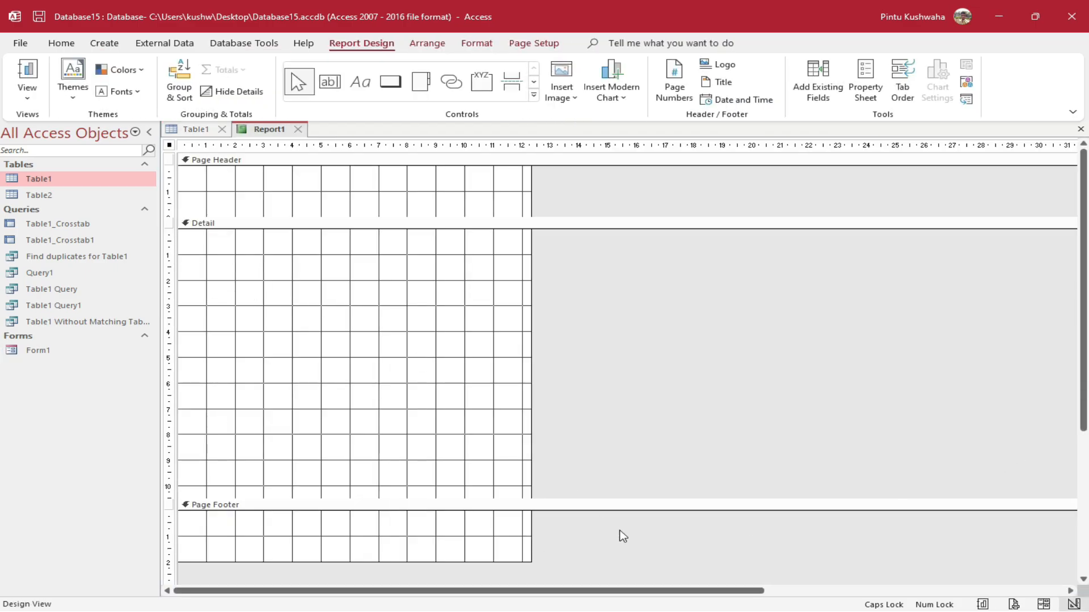
{"action": "left_click_drag", "start_coordinate": [531, 404], "coordinate": [894, 392]}
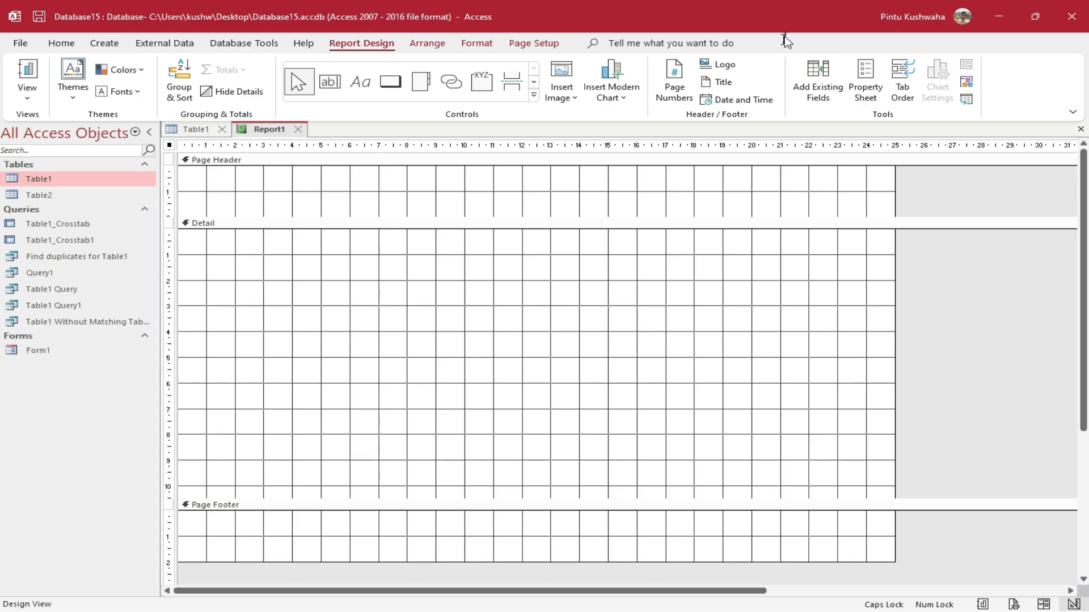
{"action": "left_click", "coordinate": [818, 72]}
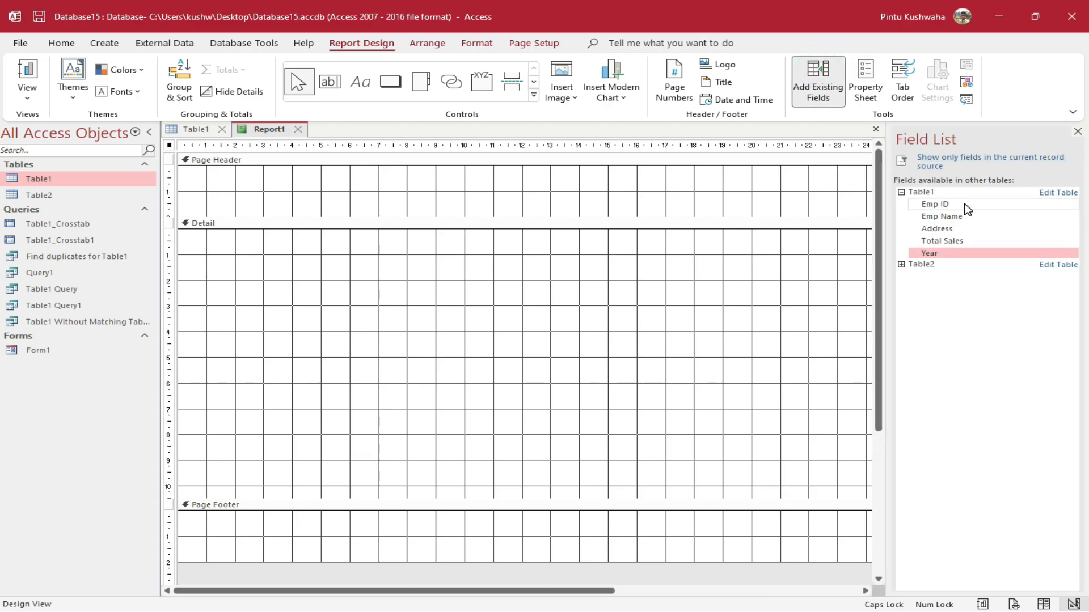
{"action": "left_click", "coordinate": [1077, 132]}
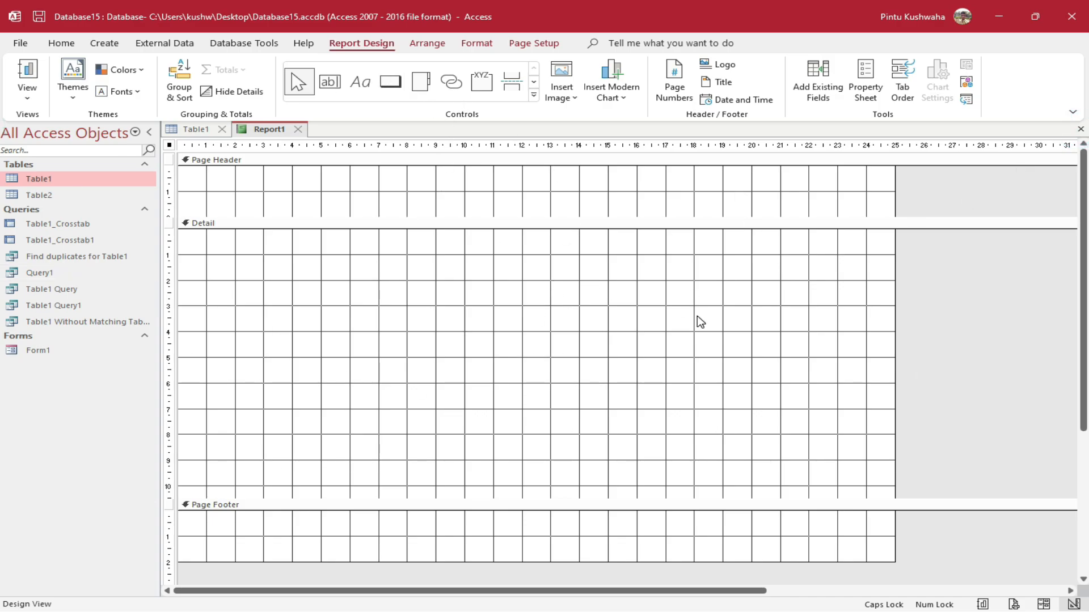
{"action": "left_click", "coordinate": [298, 129]}
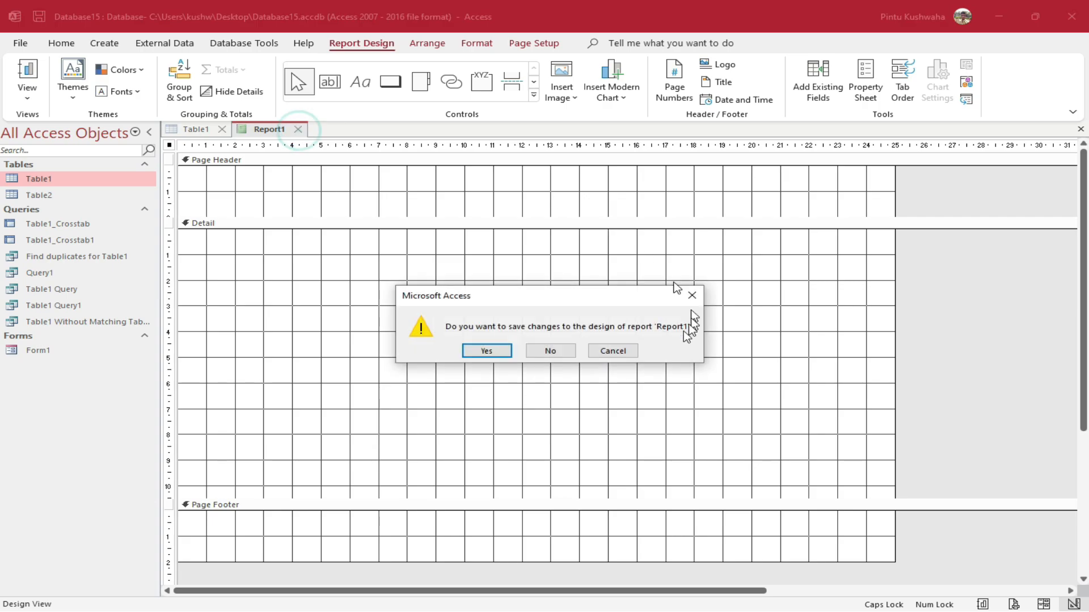
{"action": "left_click", "coordinate": [564, 349]}
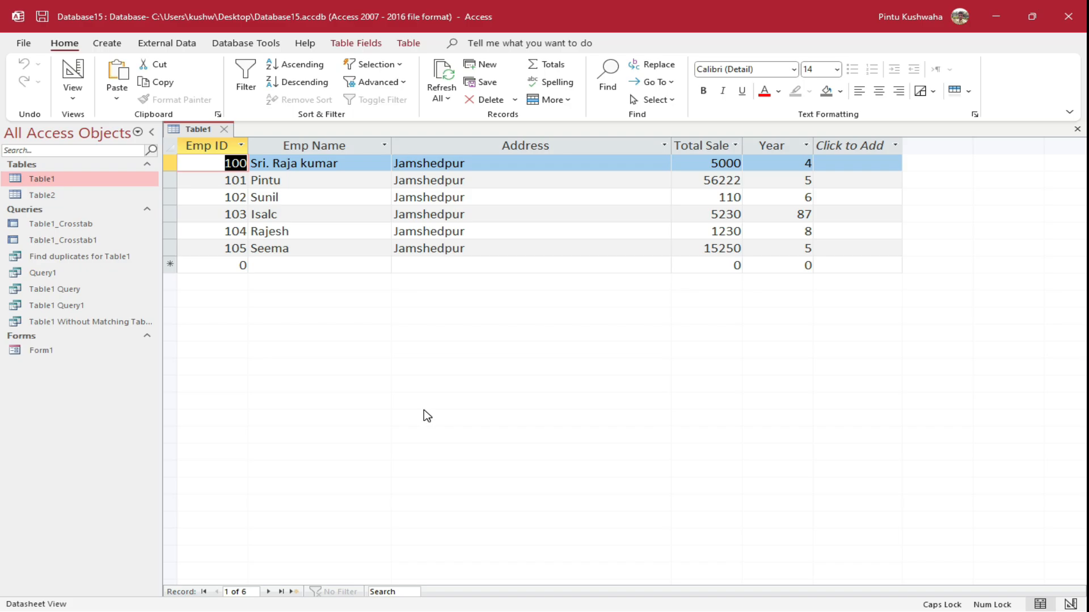
Start a new macro whose first OpenTable action opens Table1
{"action": "left_click", "coordinate": [108, 42]}
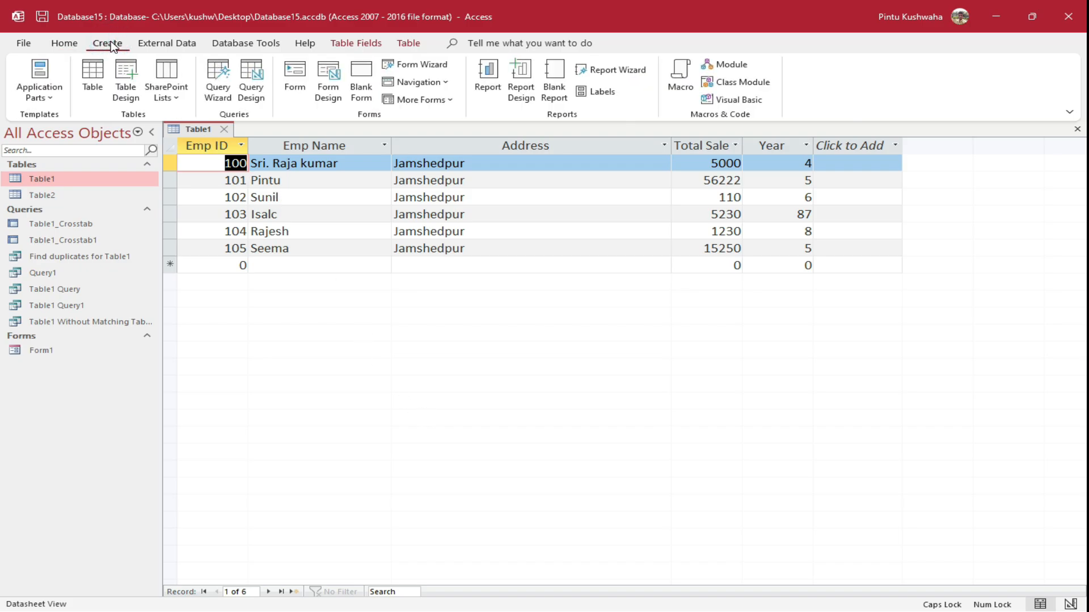
{"action": "left_click", "coordinate": [684, 83]}
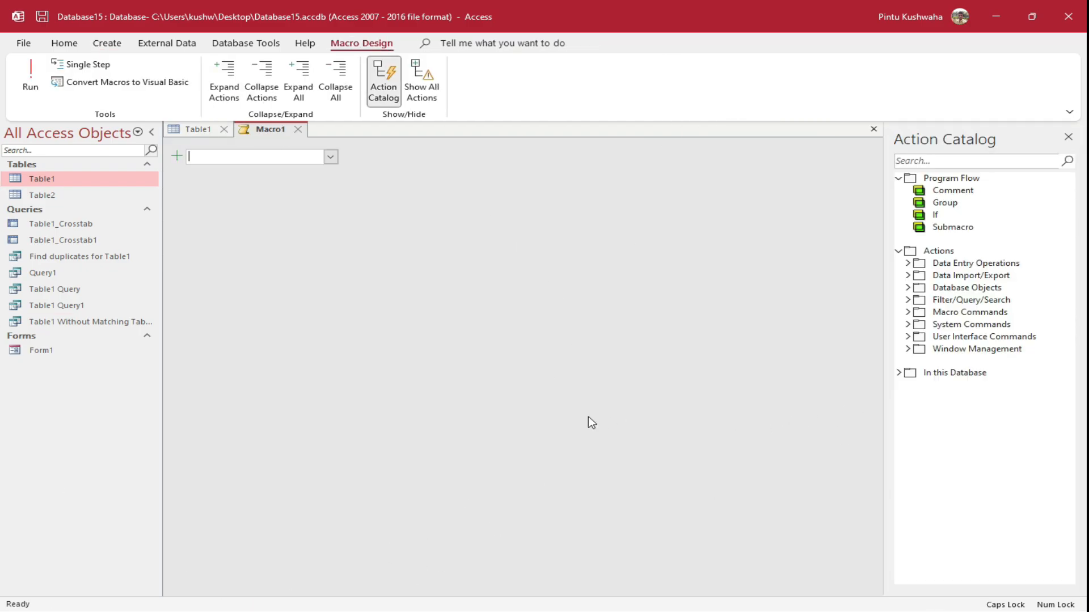
{"action": "left_click", "coordinate": [331, 157]}
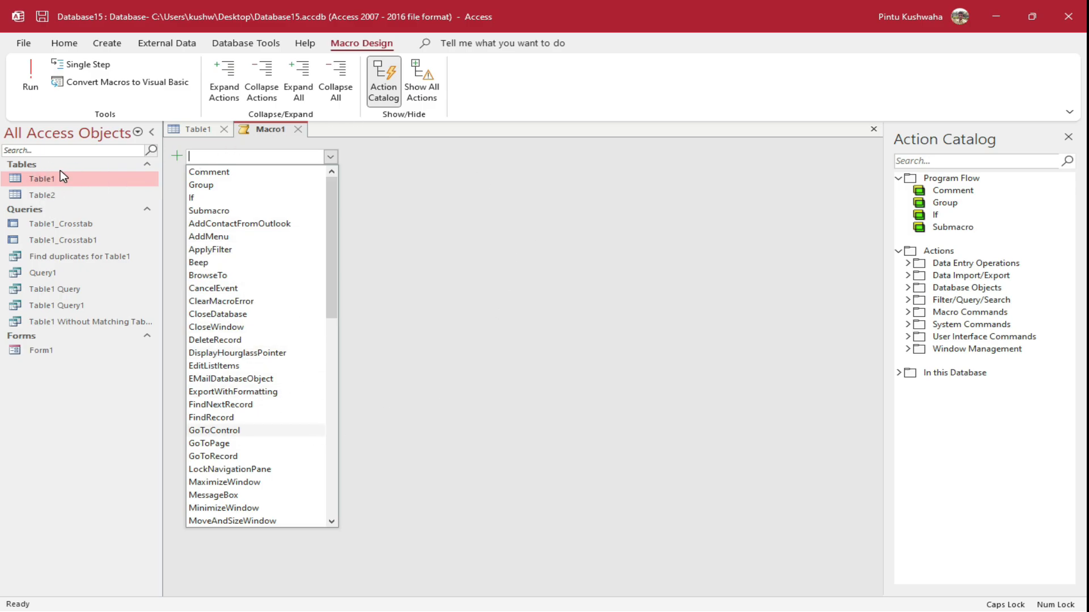
{"action": "scroll", "coordinate": [284, 364], "scroll_direction": "down", "scroll_amount": 3}
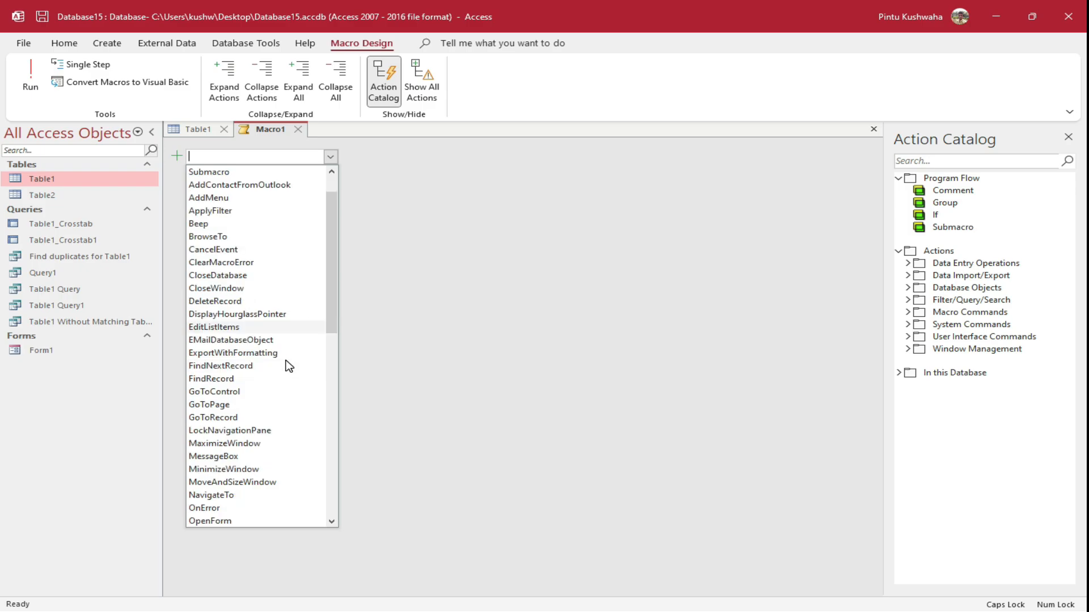
{"action": "scroll", "coordinate": [287, 366], "scroll_direction": "down", "scroll_amount": 2}
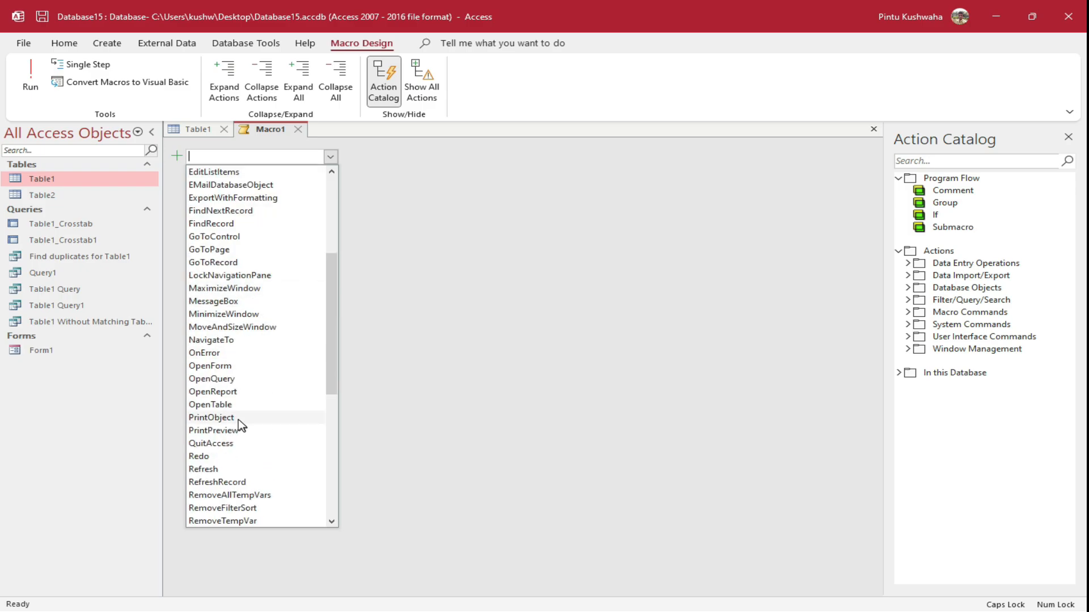
{"action": "left_click", "coordinate": [239, 405]}
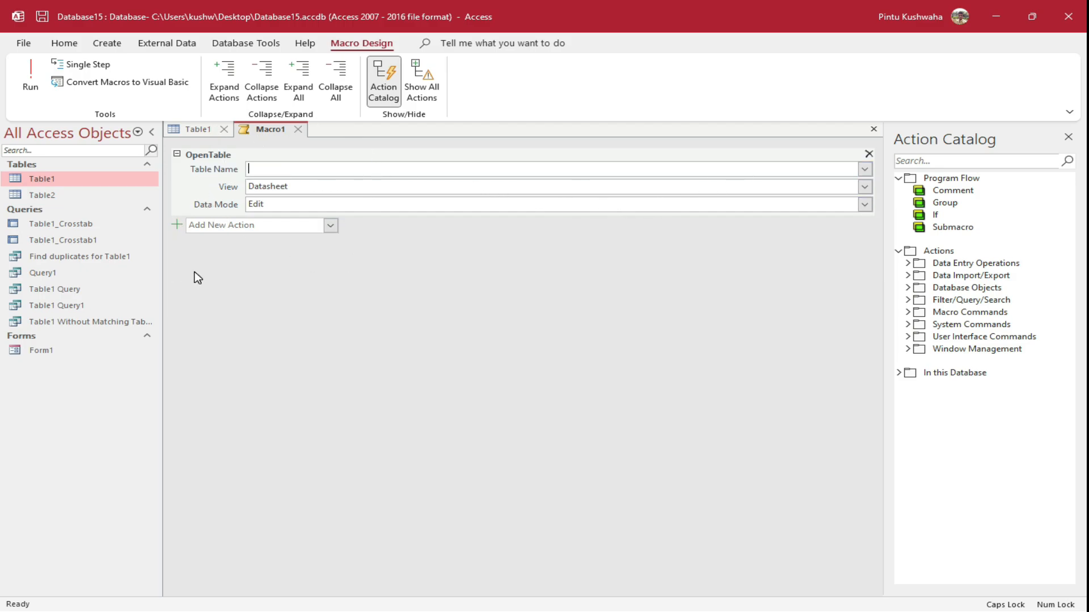
{"action": "left_click", "coordinate": [869, 172]}
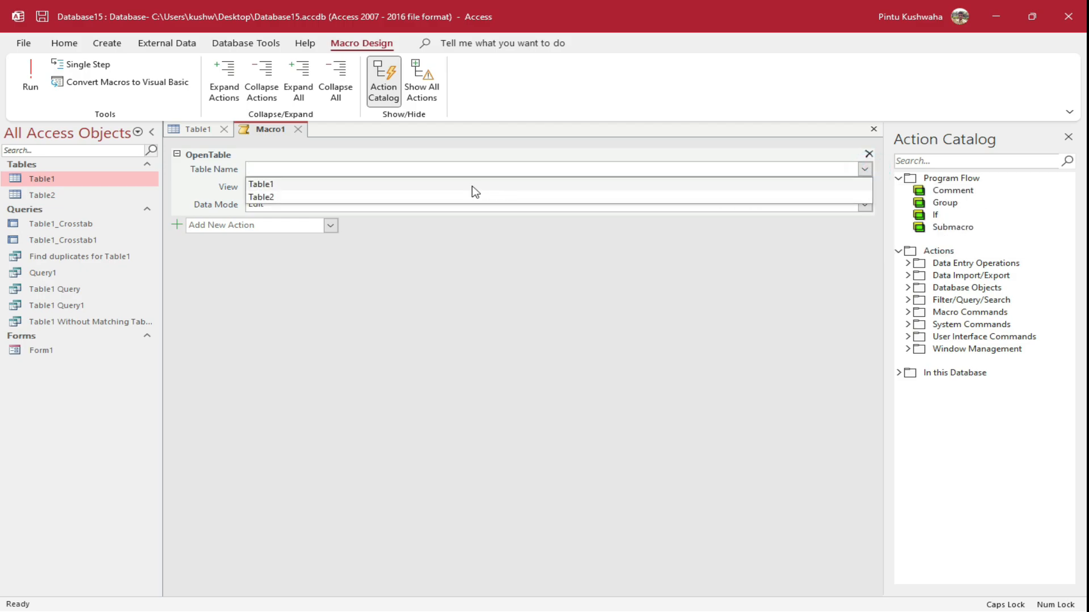
{"action": "left_click", "coordinate": [292, 185]}
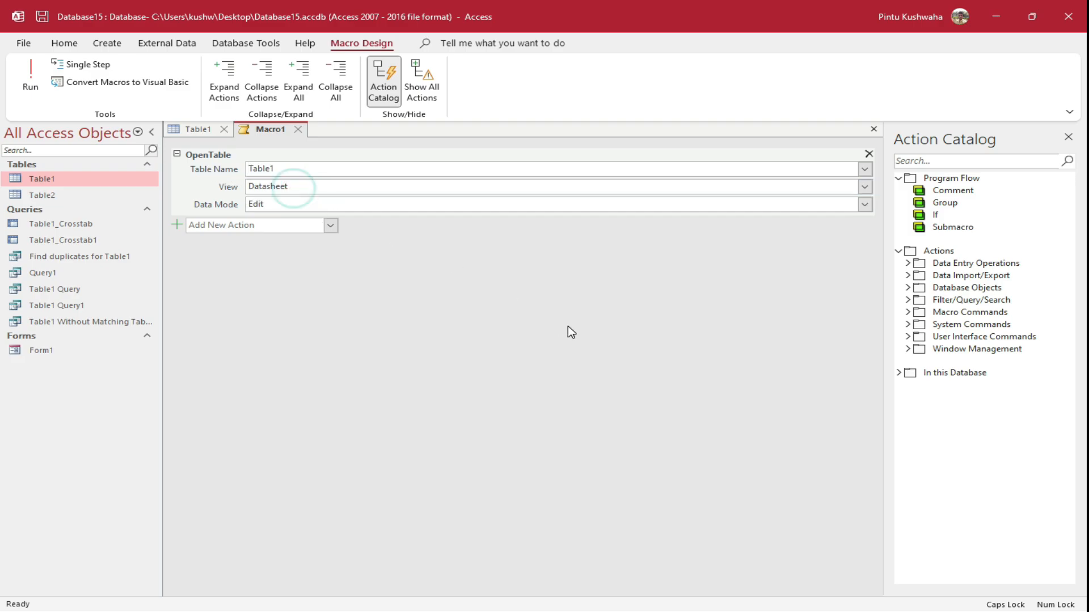
Add a second OpenTable action that opens Table2
{"action": "left_click", "coordinate": [331, 225]}
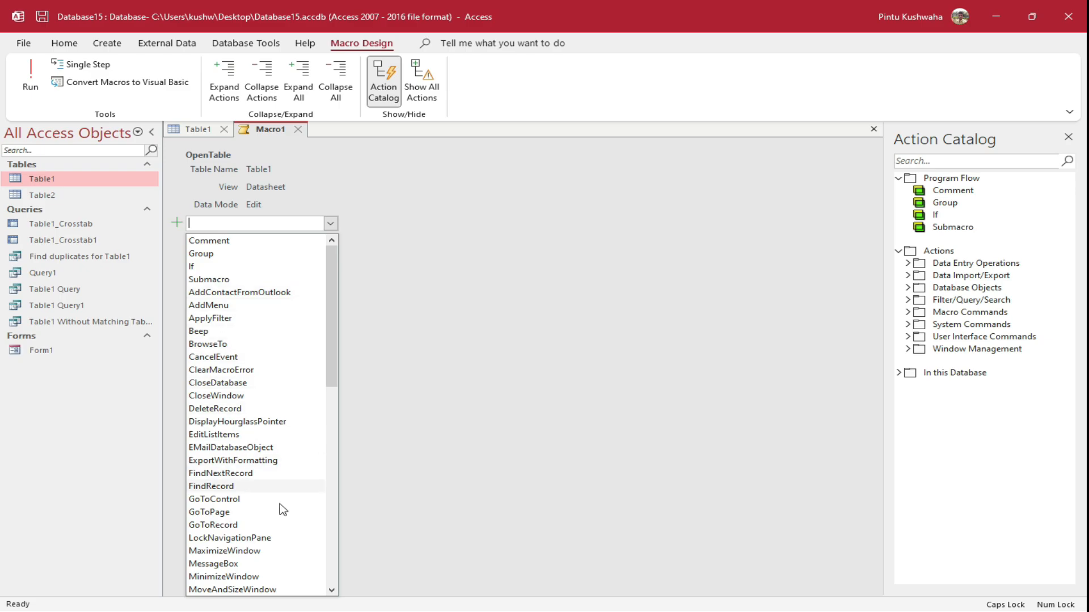
{"action": "scroll", "coordinate": [280, 505], "scroll_direction": "down", "scroll_amount": 5}
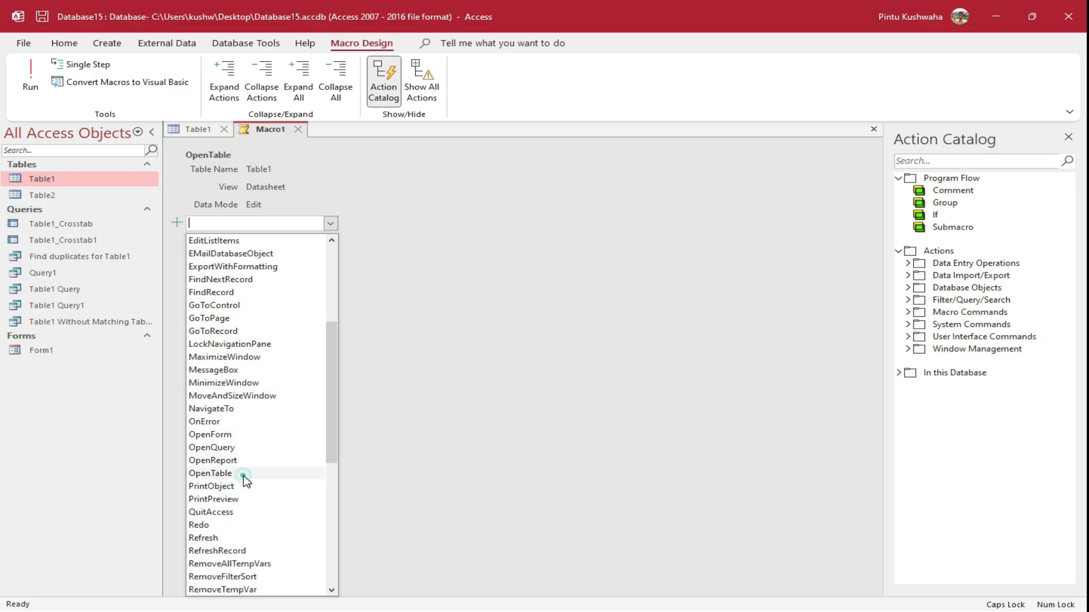
{"action": "left_click", "coordinate": [244, 475]}
{"action": "left_click", "coordinate": [865, 238]}
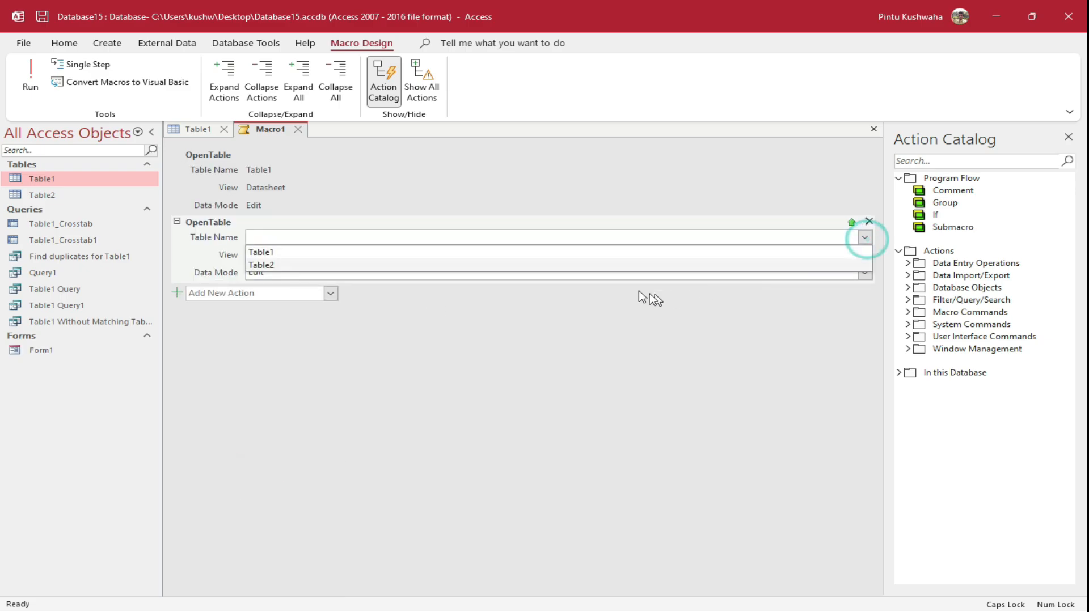
{"action": "left_click", "coordinate": [500, 265]}
Save the macro under the name Macro1
{"action": "right_click", "coordinate": [252, 130]}
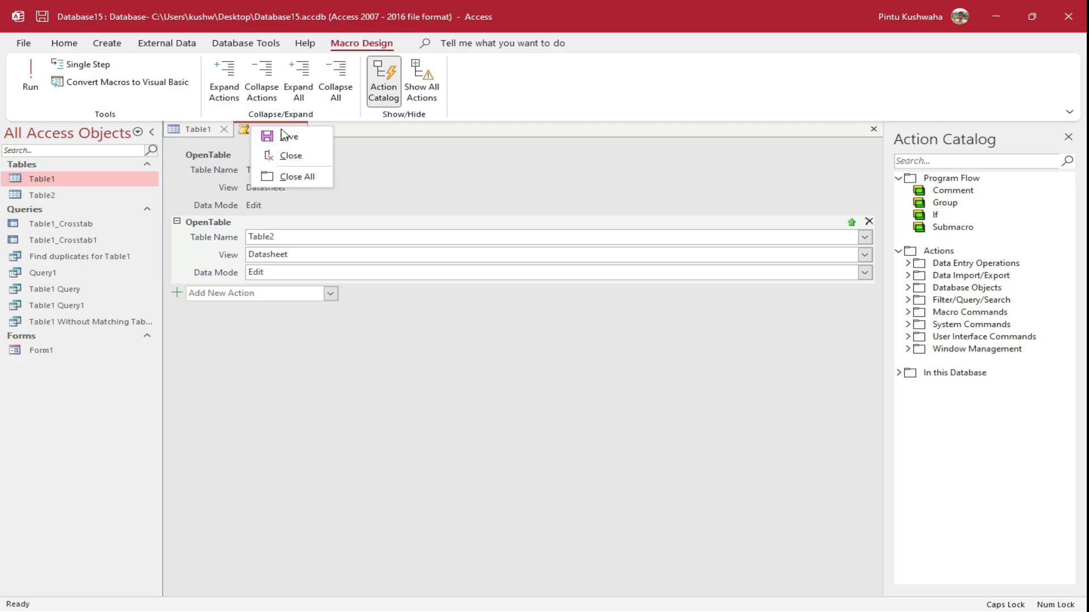
{"action": "left_click", "coordinate": [283, 137]}
{"action": "left_click", "coordinate": [551, 241]}
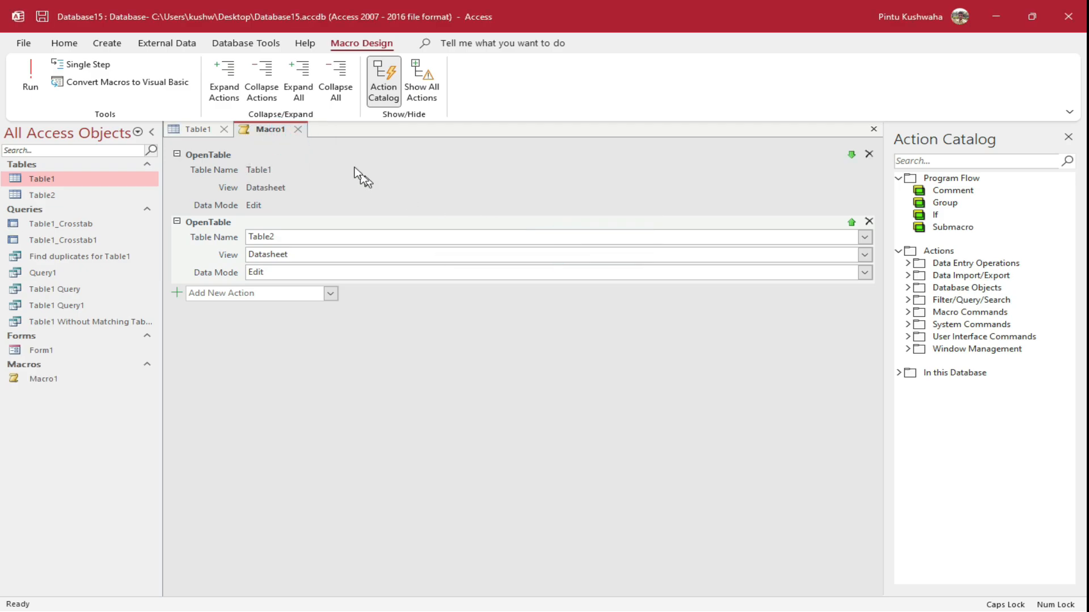
Close the Macro1 and Table1 tabs, then double-click Macro1 to run it
{"action": "left_click", "coordinate": [298, 131]}
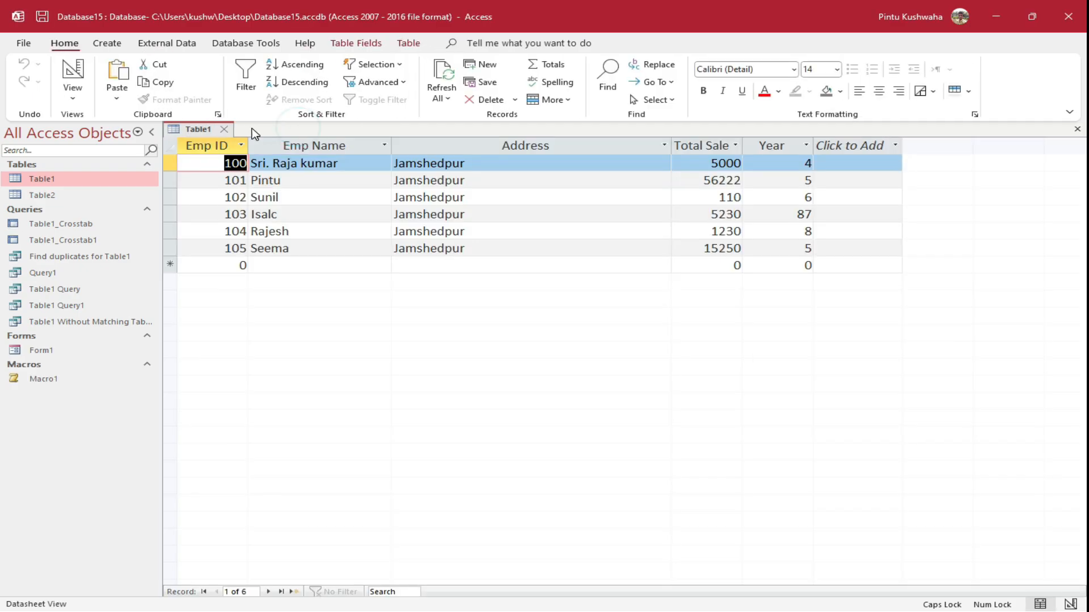
{"action": "left_click", "coordinate": [225, 129]}
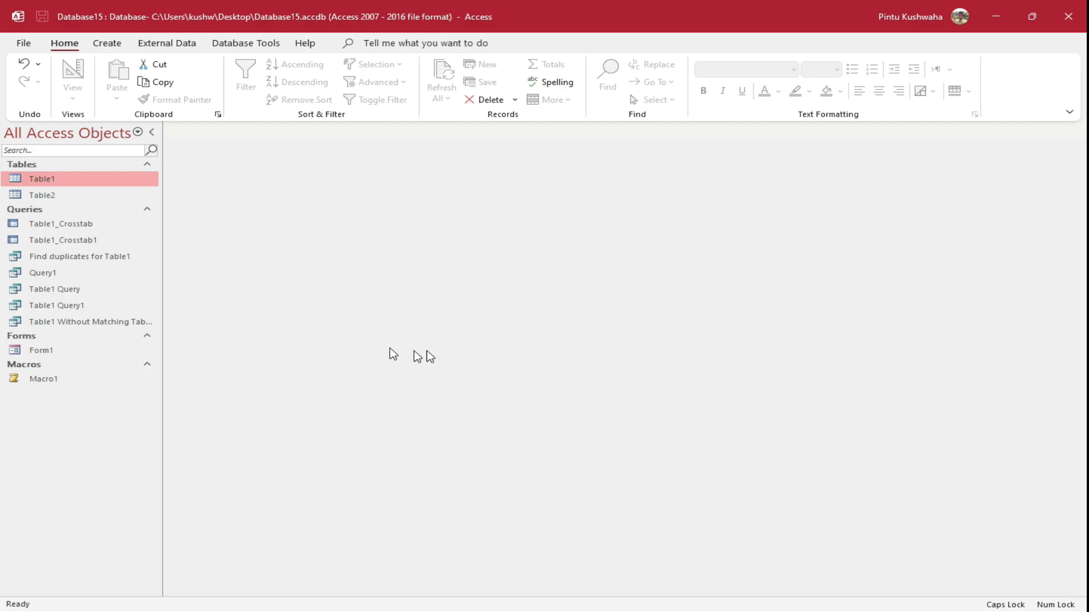
{"action": "left_click", "coordinate": [44, 378]}
{"action": "double_click", "coordinate": [44, 378]}
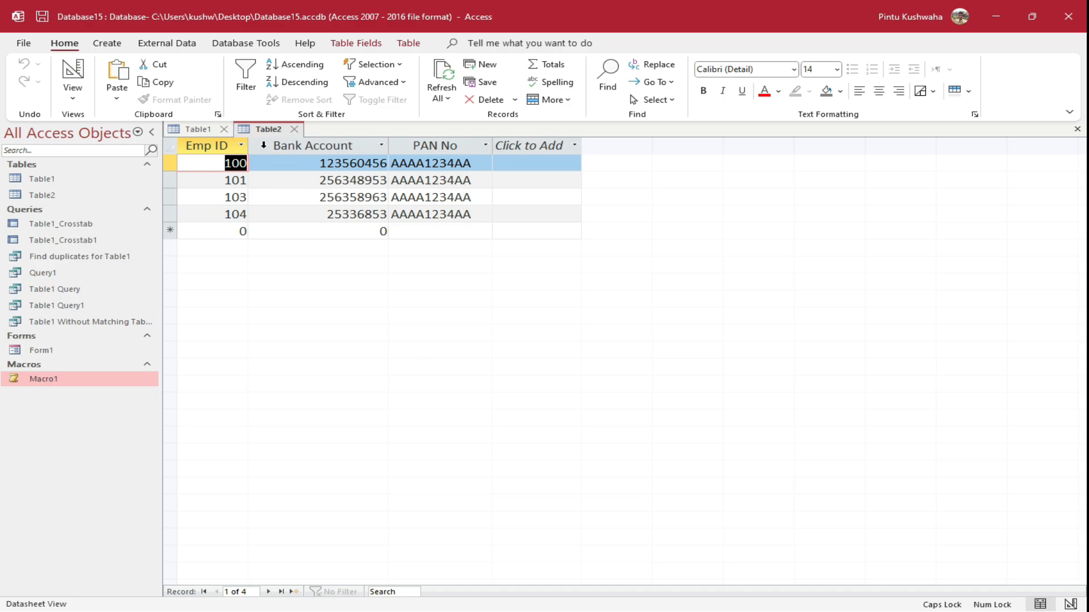
Close all open tables, then run Macro1 again from its right-click Run option
{"action": "right_click", "coordinate": [261, 135]}
{"action": "left_click", "coordinate": [313, 187]}
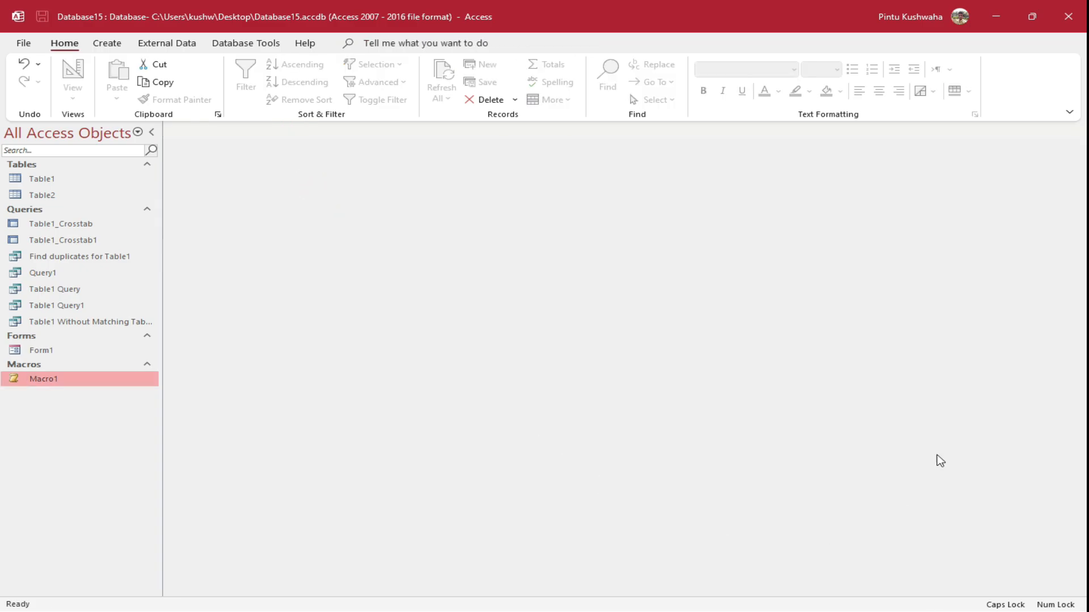
{"action": "right_click", "coordinate": [60, 388]}
{"action": "left_click", "coordinate": [115, 396]}
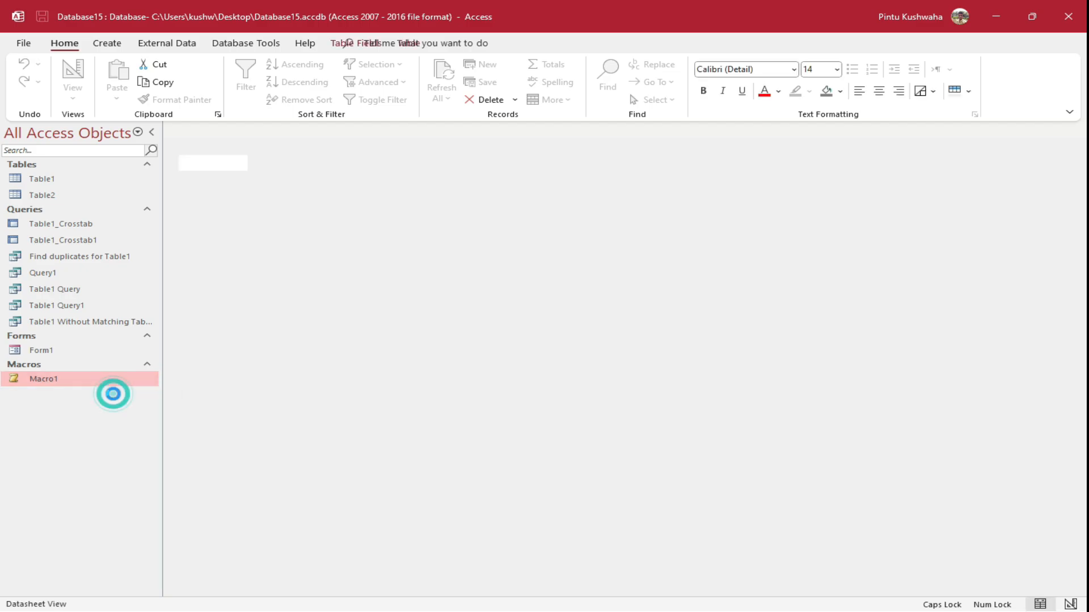